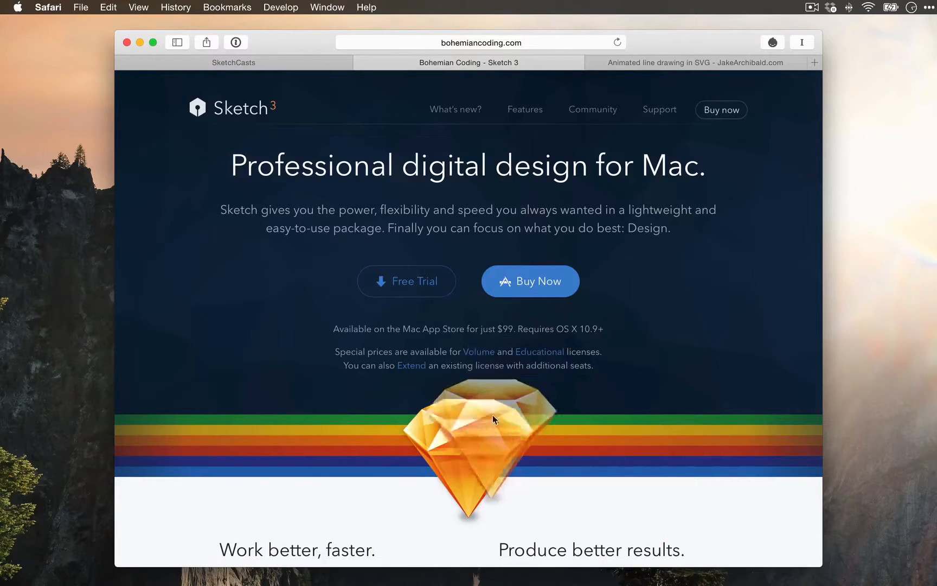
Switch to Sketch, scale the gem bitmap down to 258 × 220 and centre it above the "learn Sketch" heading
key(super+Tab)
key(super+Tab)
key(shift+super+Tab)
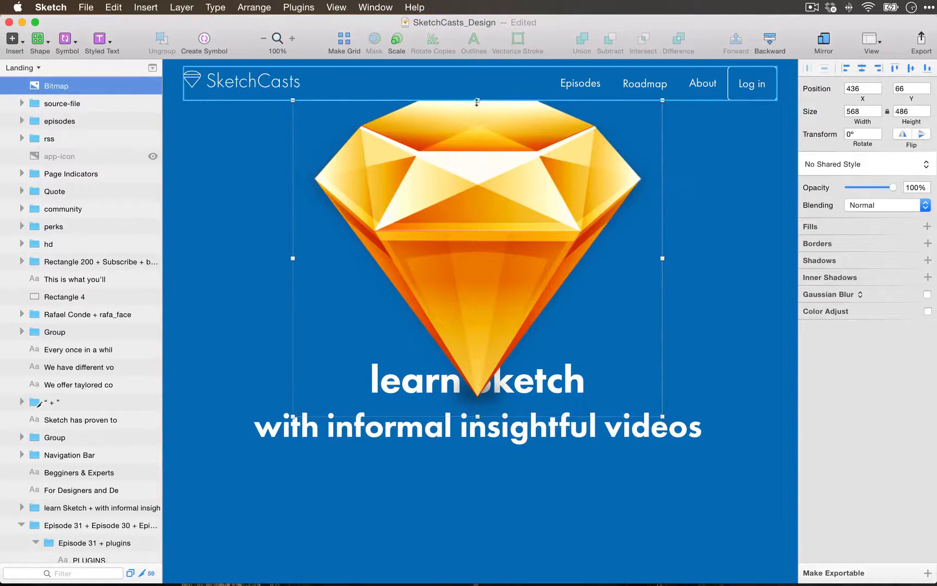
drag(476, 101, 470, 278)
drag(479, 337, 476, 257)
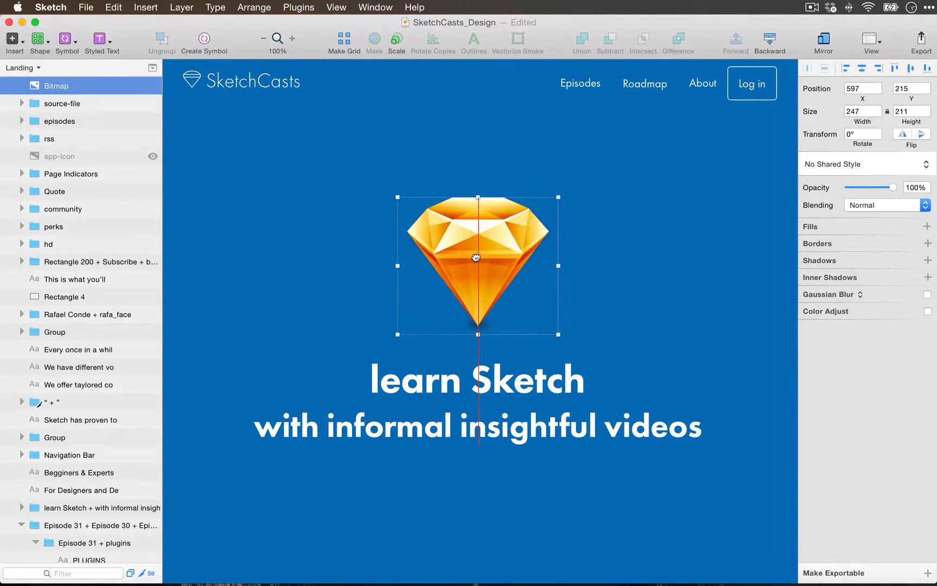
drag(478, 197, 486, 230)
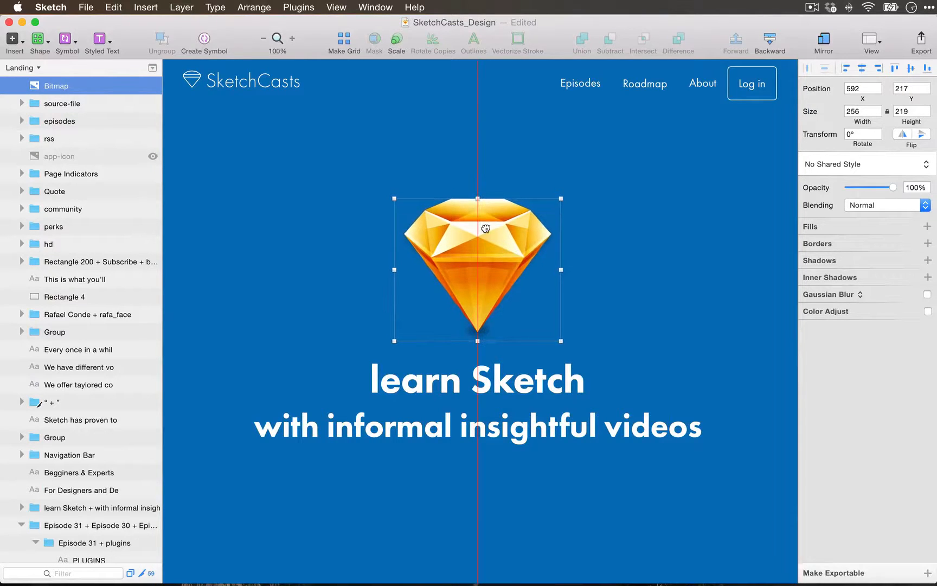
click(929, 109)
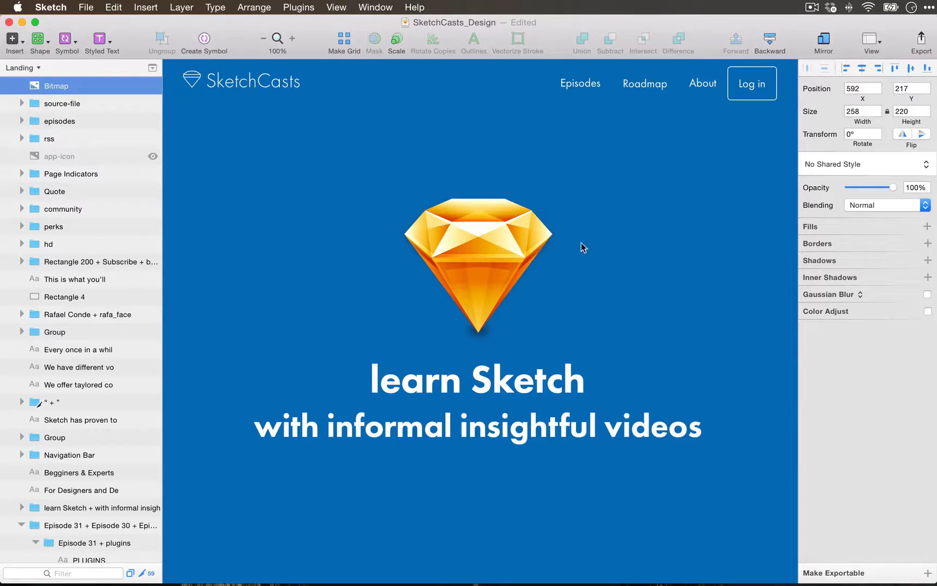
drag(491, 242, 491, 242)
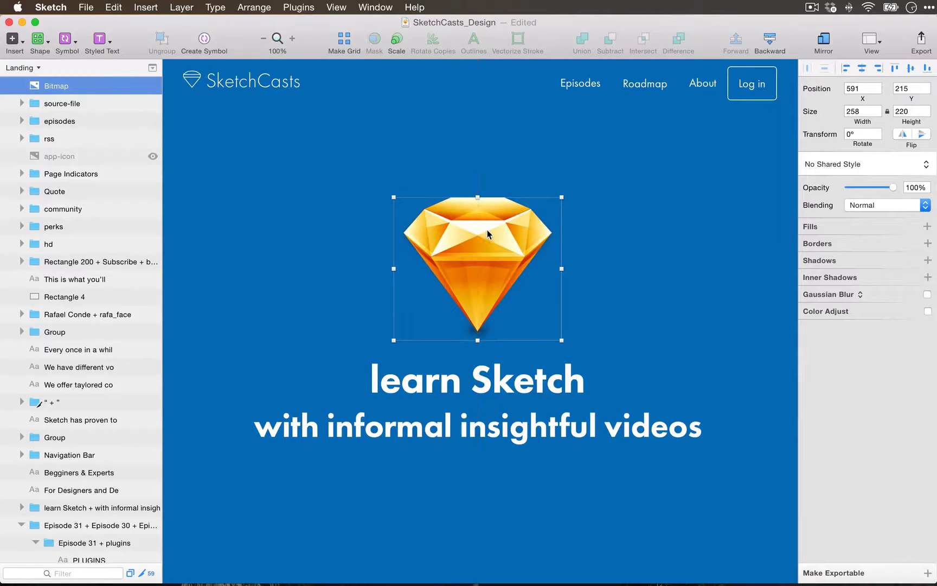
Trace the outline of the gem's top facet as a closed six-point vector path, about 163 × 35
key(super+2)
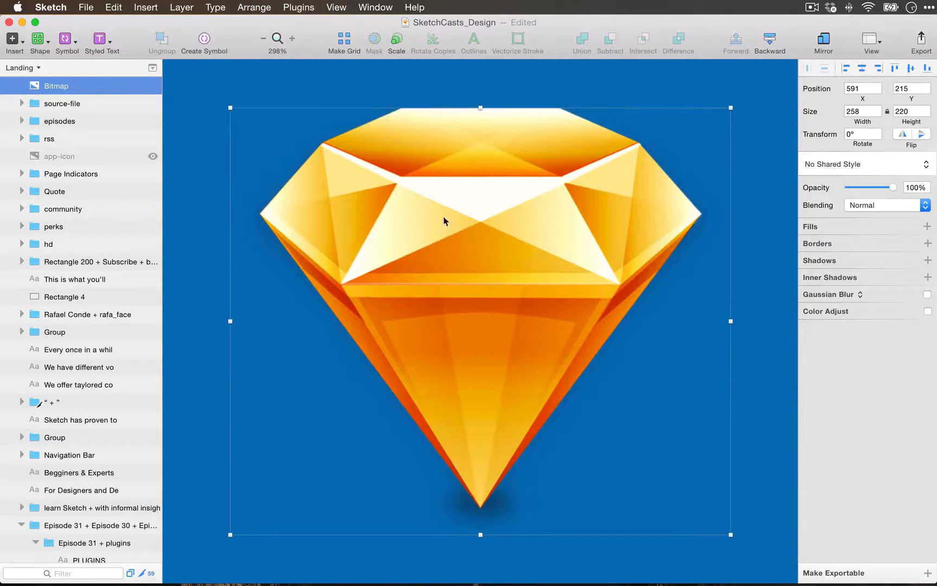
click(11, 38)
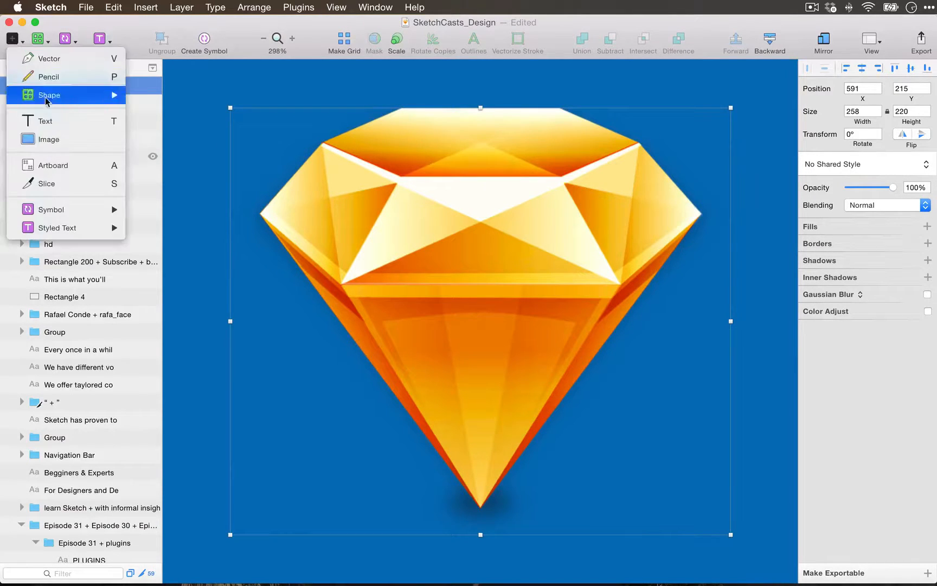
click(50, 59)
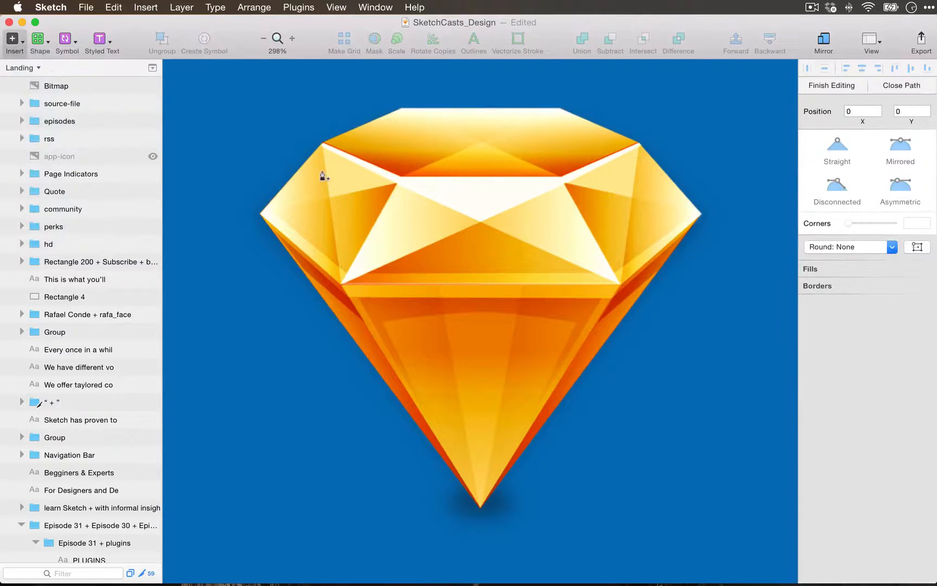
click(322, 144)
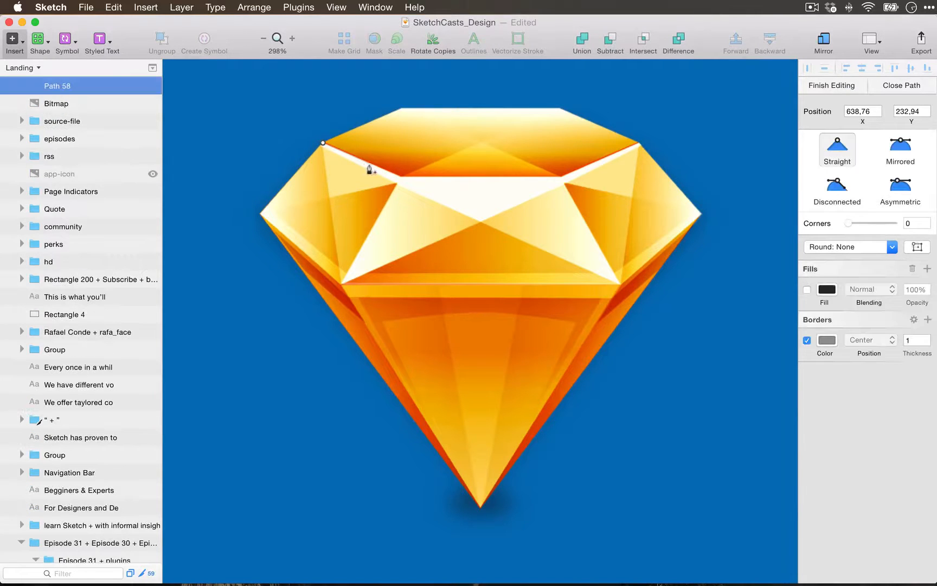
click(400, 176)
key(shift)
key(shift)
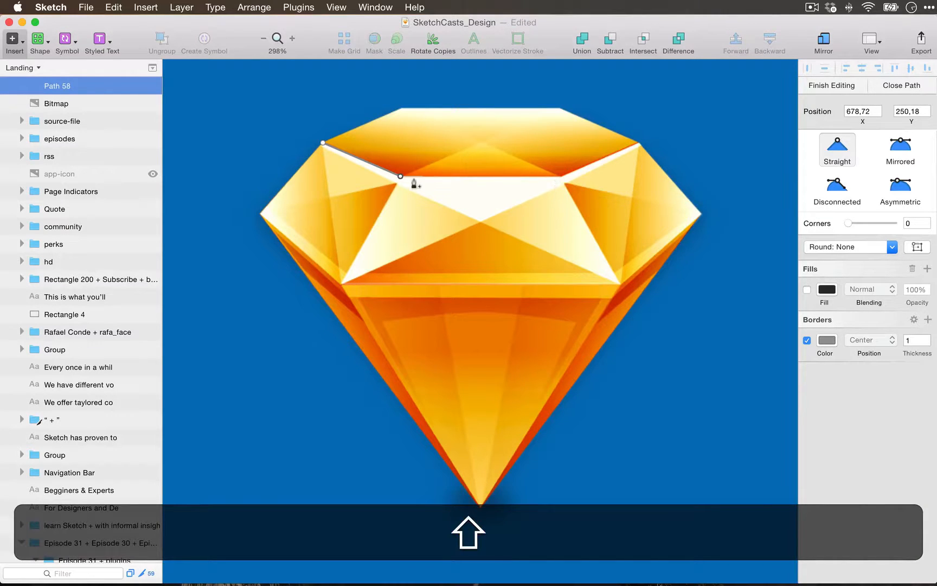
shift+click(559, 178)
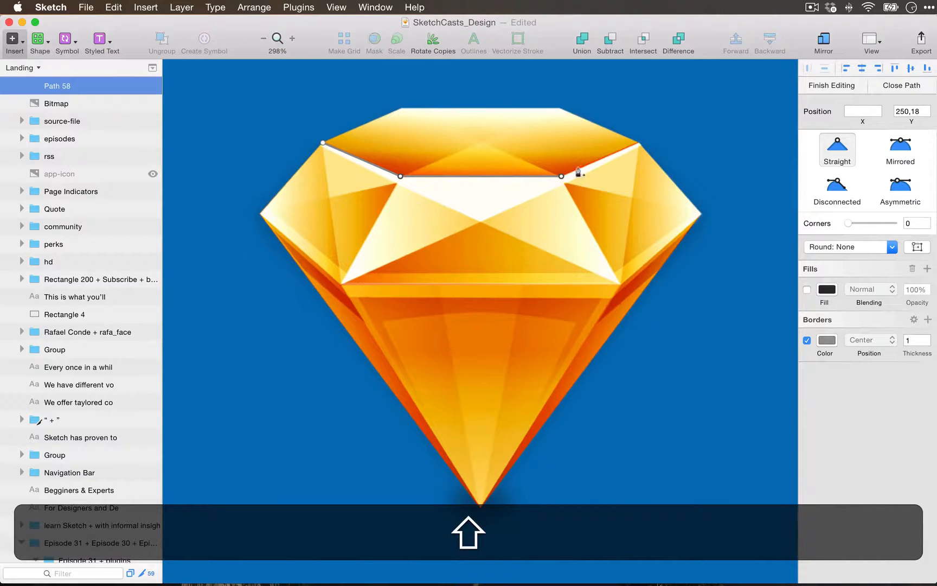
click(637, 143)
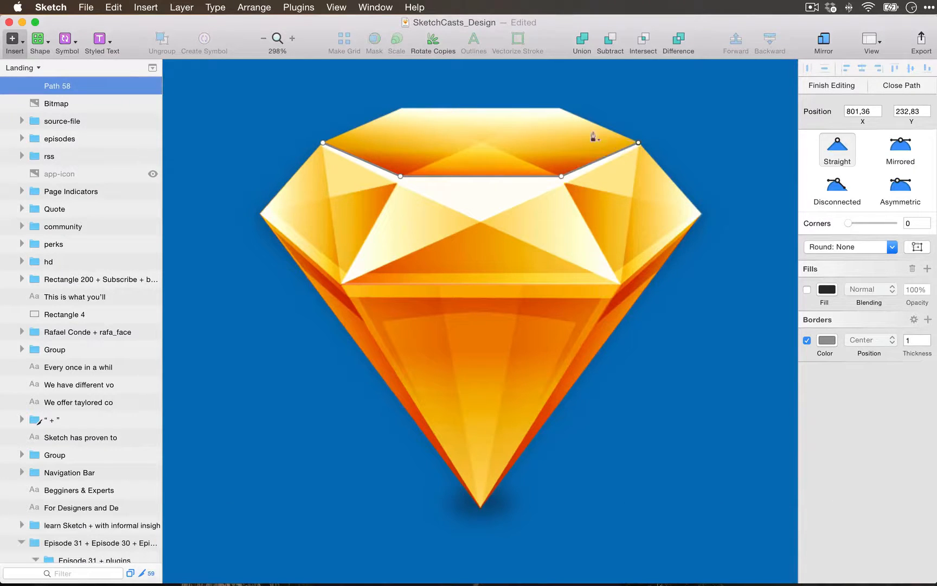
click(557, 108)
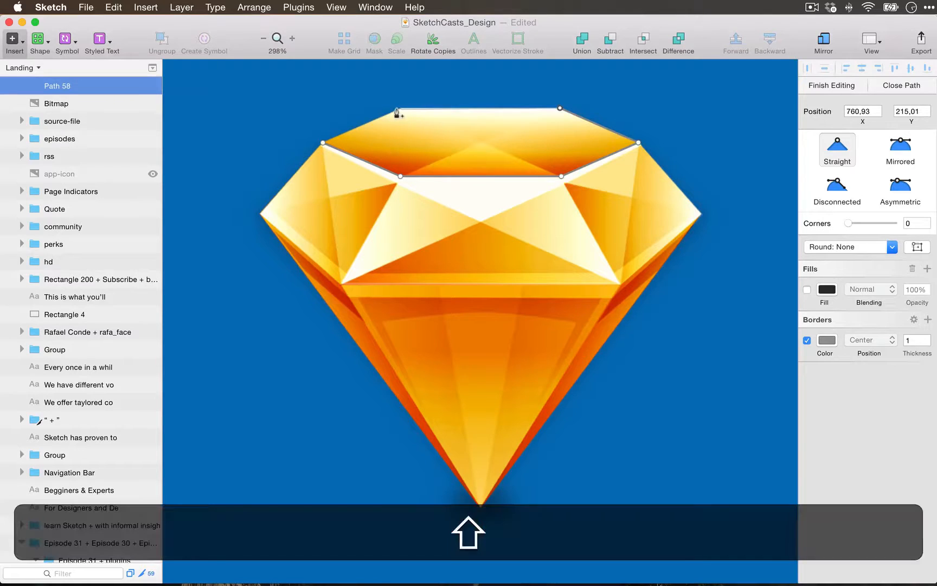
click(399, 109)
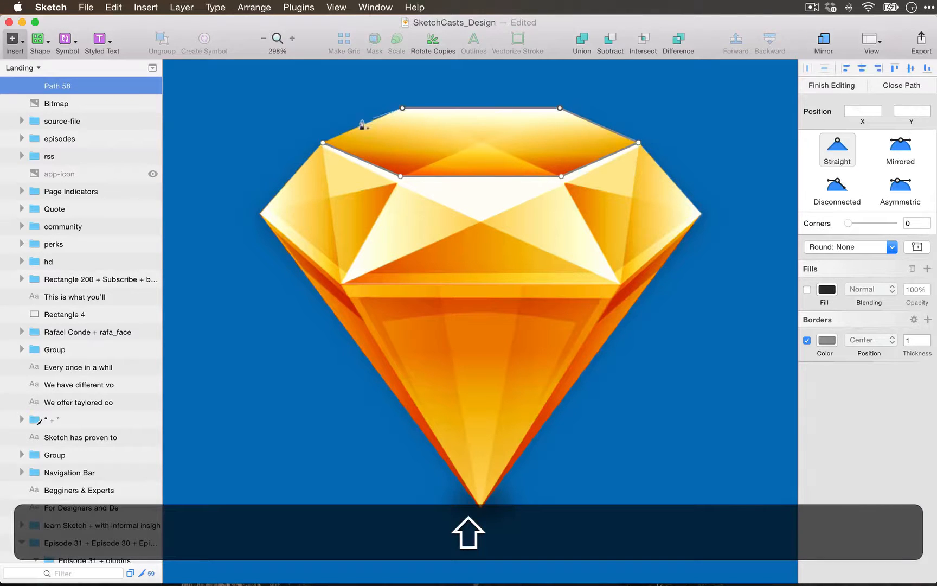
click(324, 143)
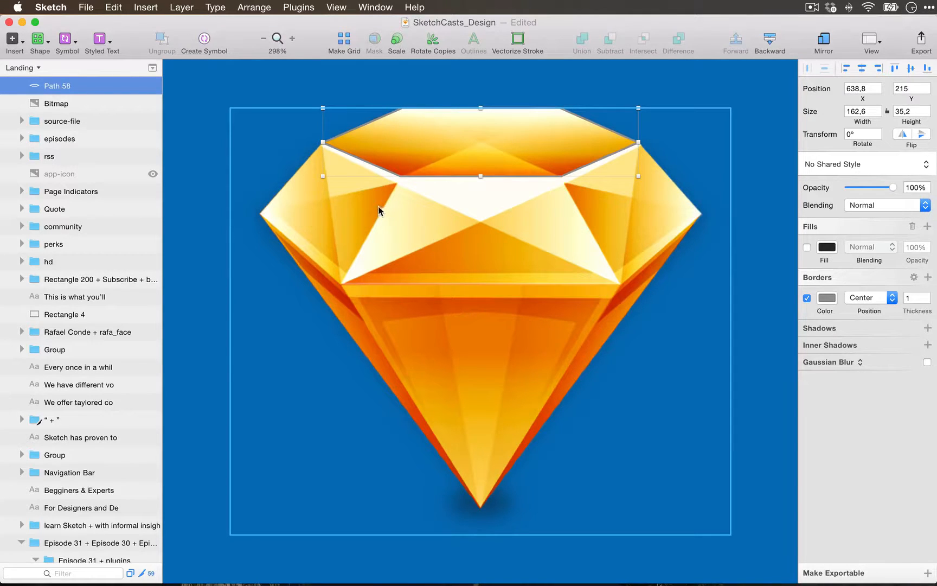
Trace the gem's upper-left side facet as a closed four-point vector path, about 72 × 72
key(v)
click(322, 142)
click(261, 213)
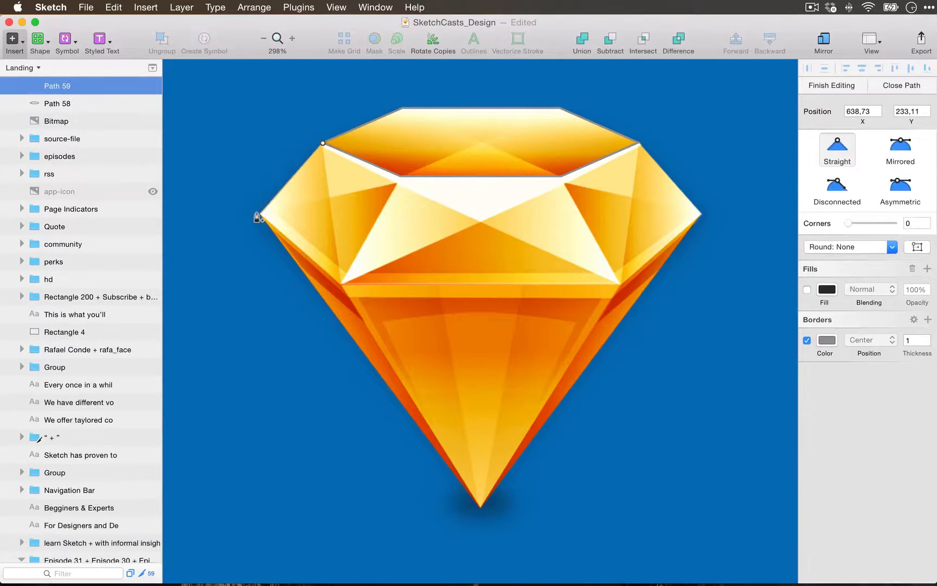
click(340, 284)
click(401, 177)
click(323, 143)
Duplicate the upper-left facet path and flip the copy horizontally
alt+drag(360, 210, 501, 209)
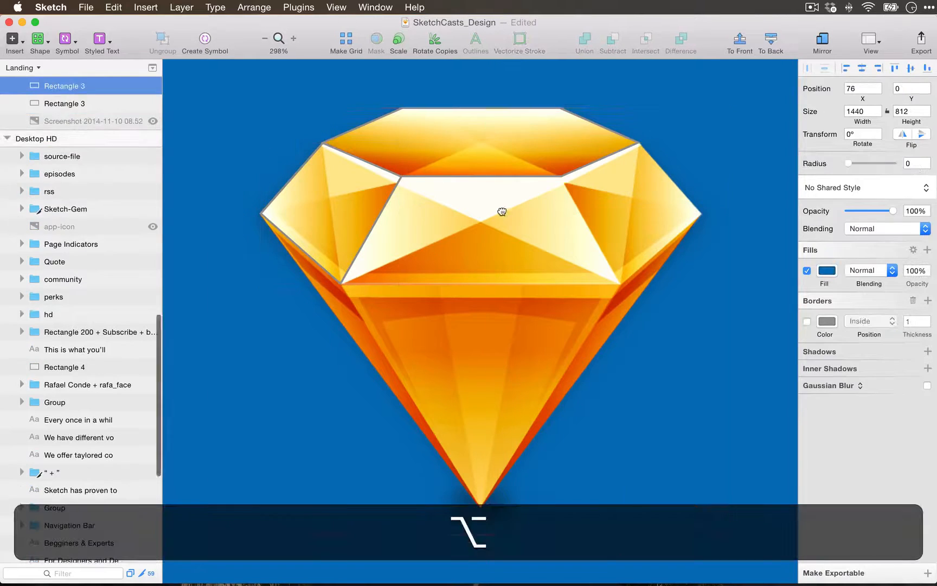
key(alt+super+z)
click(394, 188)
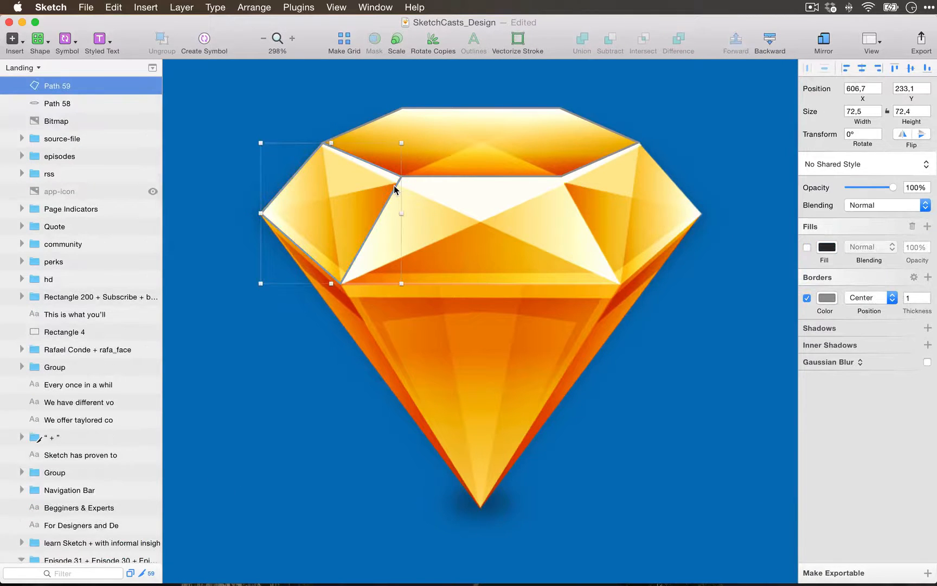
key(super)
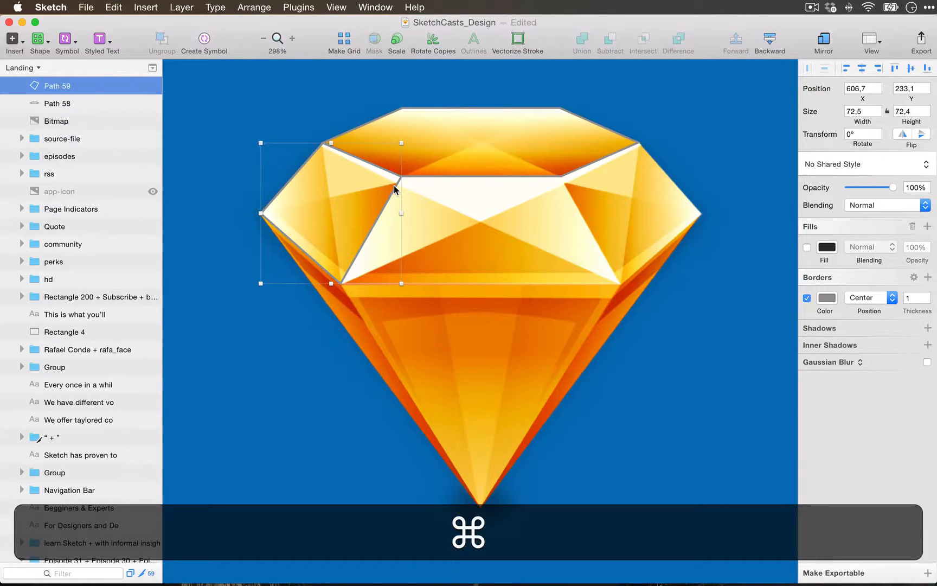
key(super+d)
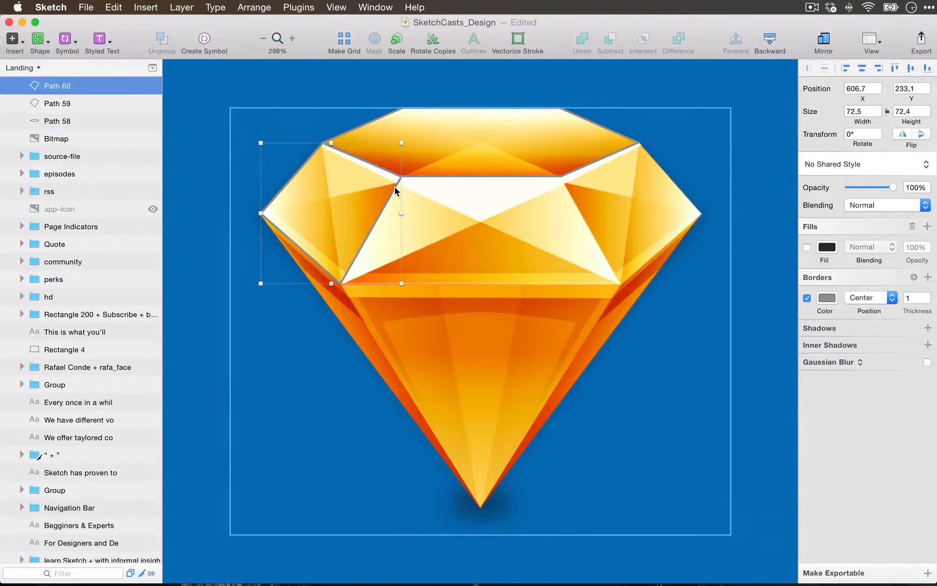
right_click(395, 191)
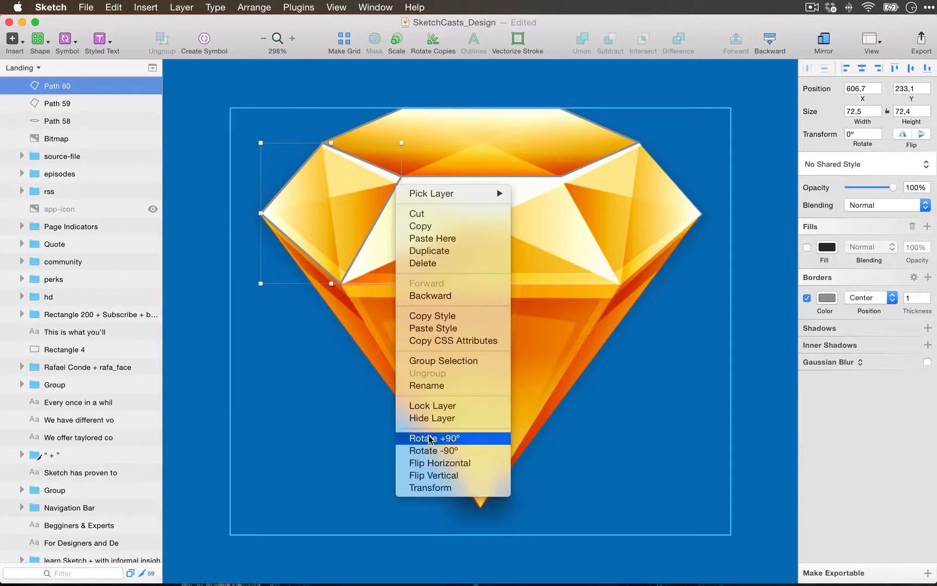
click(428, 463)
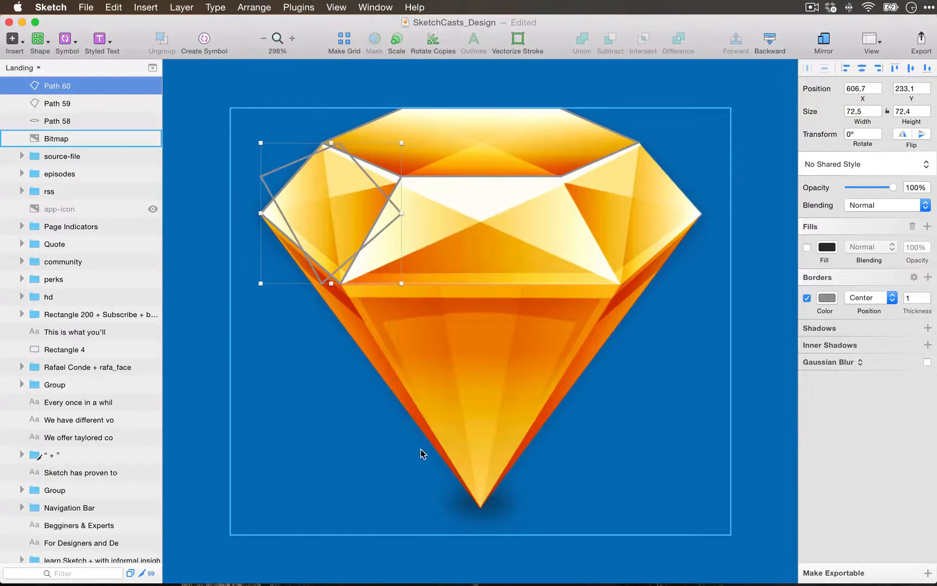
Move the flipped facet copy horizontally onto the gem's upper-right facet, at X 761,7
key(shift+Right)
key(shift+Right)
key(shift+Right)
key(shift+Right)
key(shift+Right)
key(shift+Right)
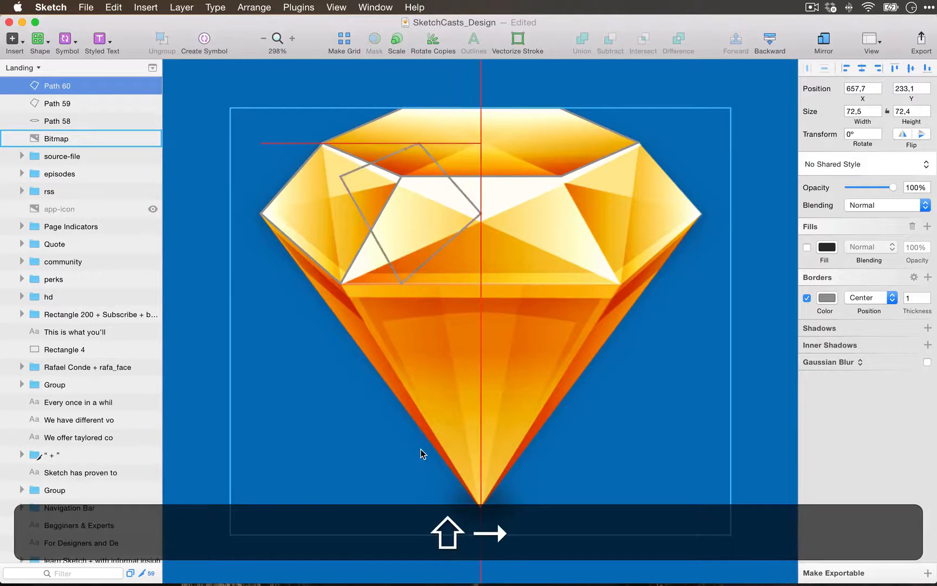
key(shift+Right)
key(shift+Right)
key(shift+Right)
key(shift+Right)
key(shift+Right)
key(shift+Right)
key(shift+Right)
key(shift+Right)
key(shift+Right)
key(Right)
key(Right)
key(Right)
key(Right)
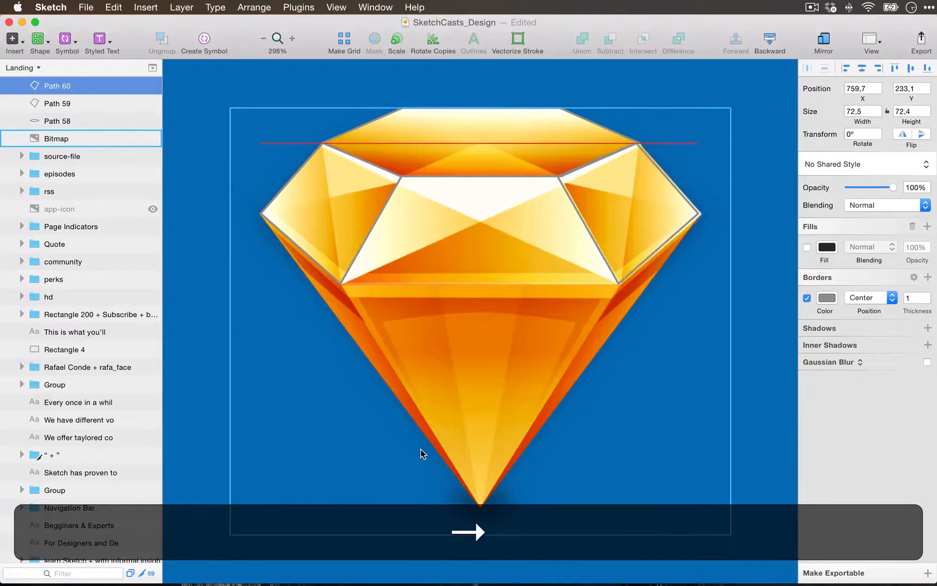
key(Left)
key(Right)
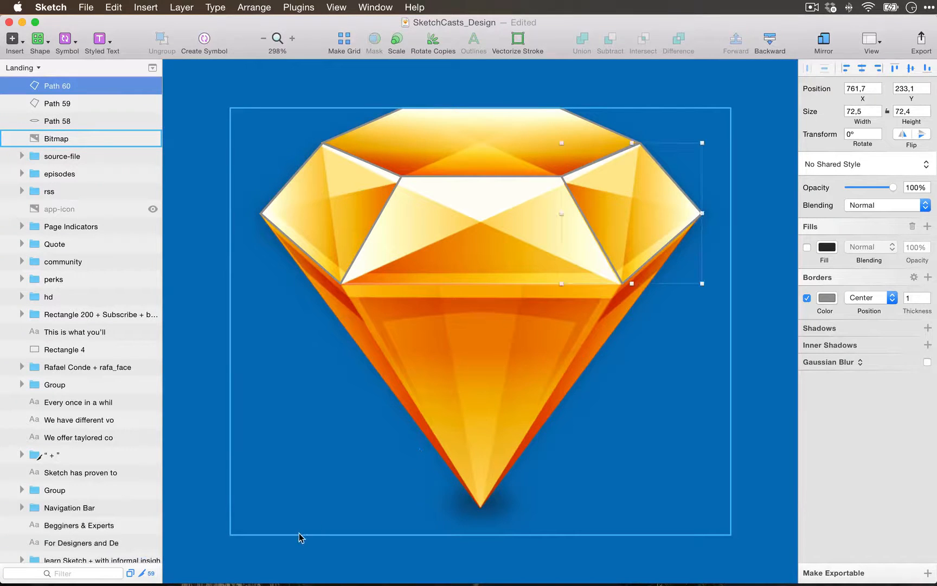
Trace the large central lower facet as a triangular vector path ending at the gem's bottom tip
key(v)
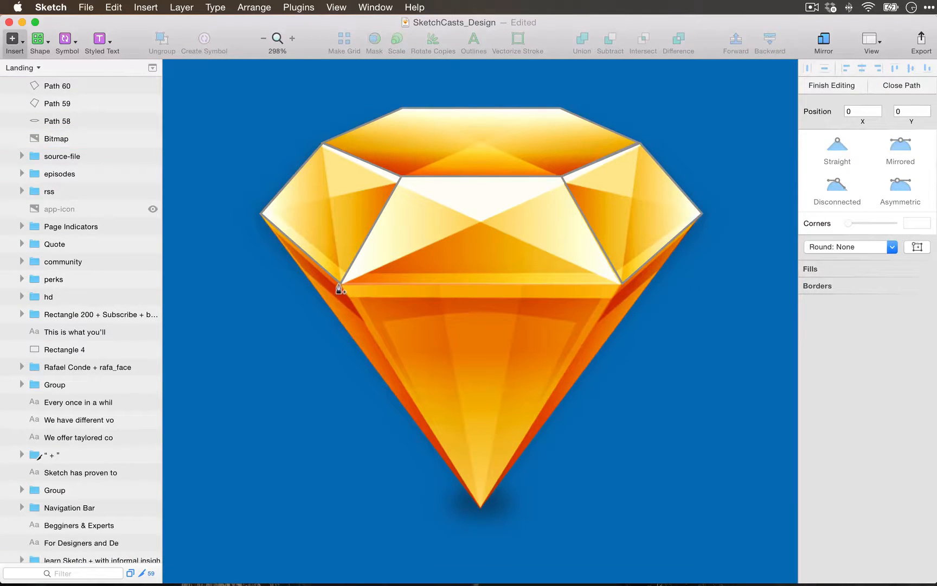
click(341, 284)
shift+click(621, 283)
click(480, 506)
Trace the narrow lower-left facet as a closed three-point path from the gem's left corner to its tip, about 113 × 150
key(v)
click(260, 215)
click(341, 282)
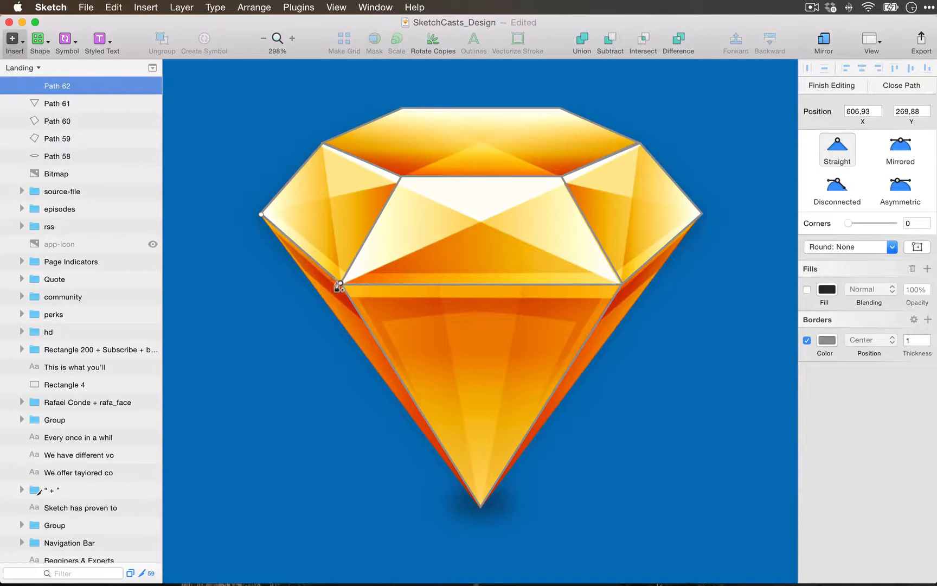
click(480, 506)
click(261, 215)
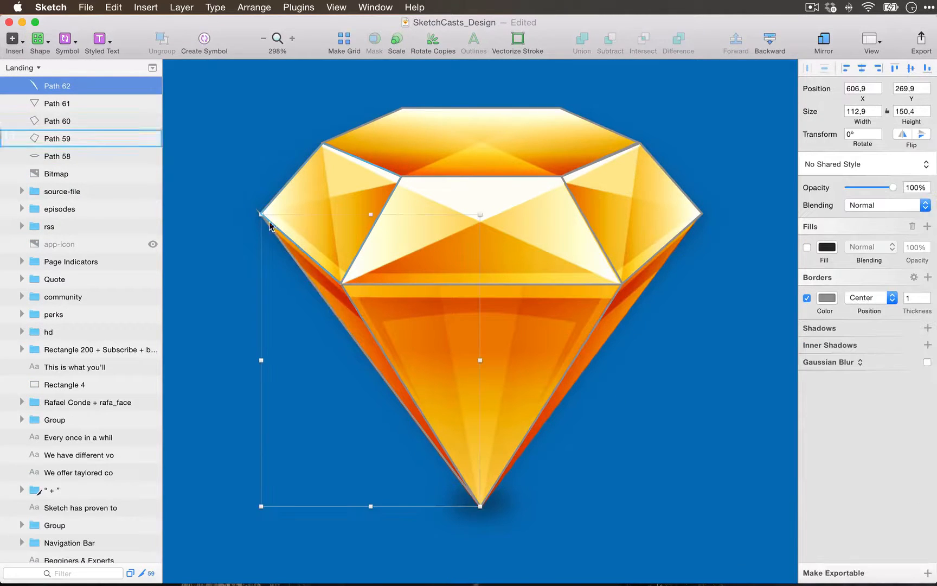
Duplicate the narrow lower-left facet path and flip the copy horizontally
right_click(339, 324)
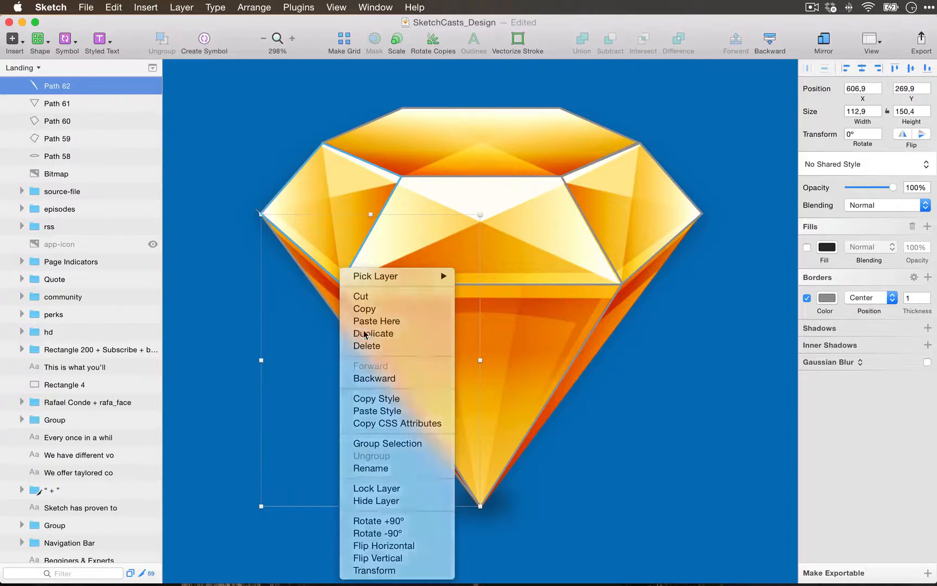
click(345, 331)
right_click(345, 331)
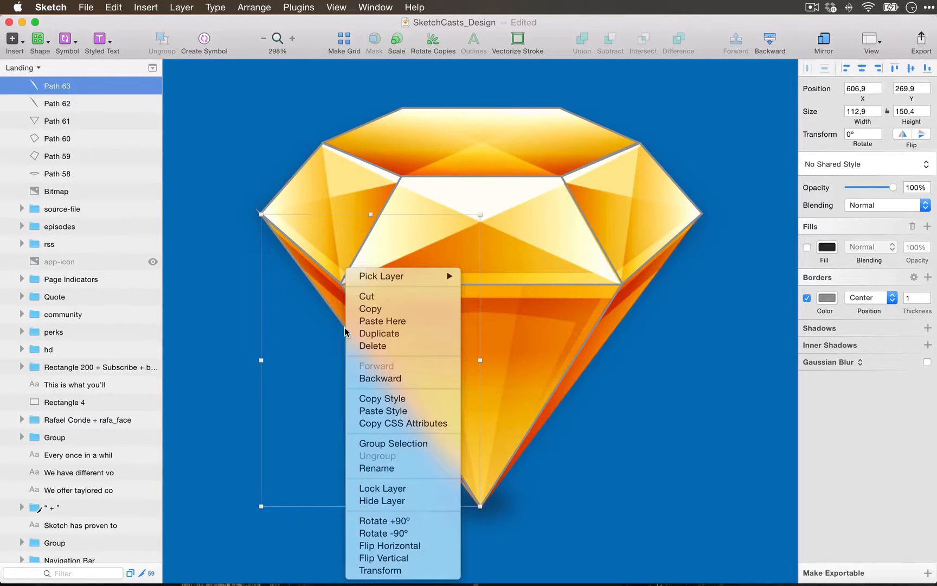
click(393, 547)
Move the flipped narrow facet copy horizontally onto the gem's lower-right edge, at X 720,9, and deselect it
key(shift+Right)
key(shift+Right)
key(shift+Right)
key(shift+Right)
key(shift+Right)
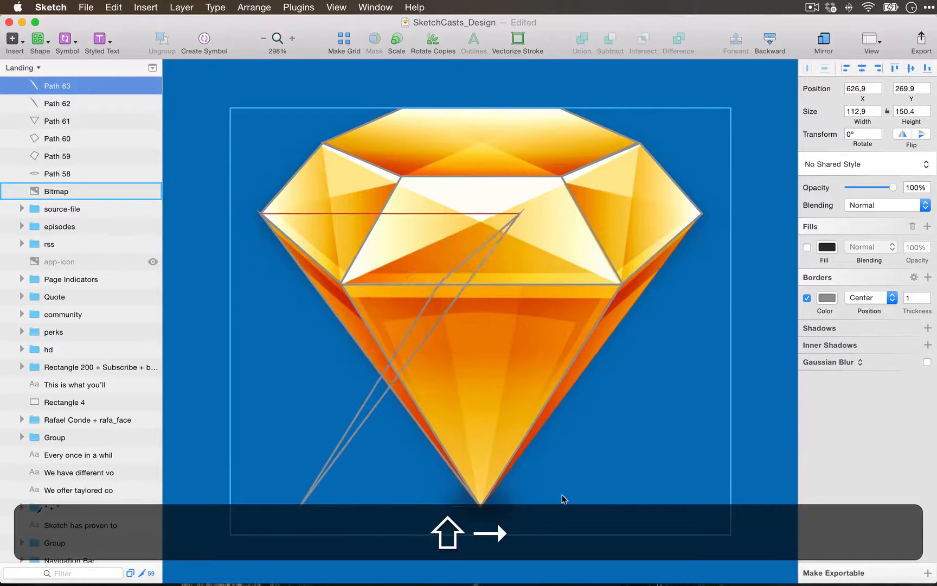
key(shift+Right)
key(shift+Right)
key(shift+Right)
key(shift+Right)
key(shift+Right)
key(shift+Right)
key(Right)
key(Right)
key(Right)
key(Right)
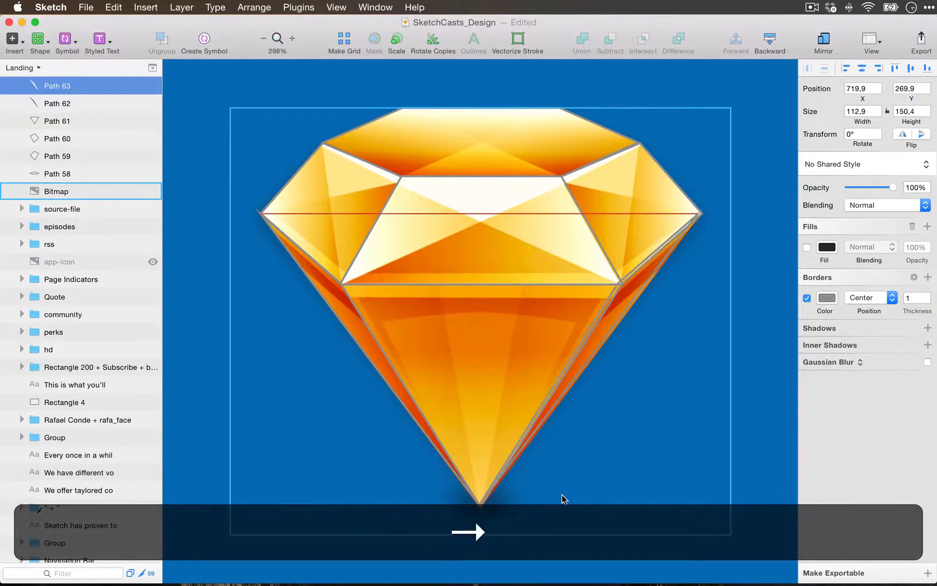
key(Right)
key(Left)
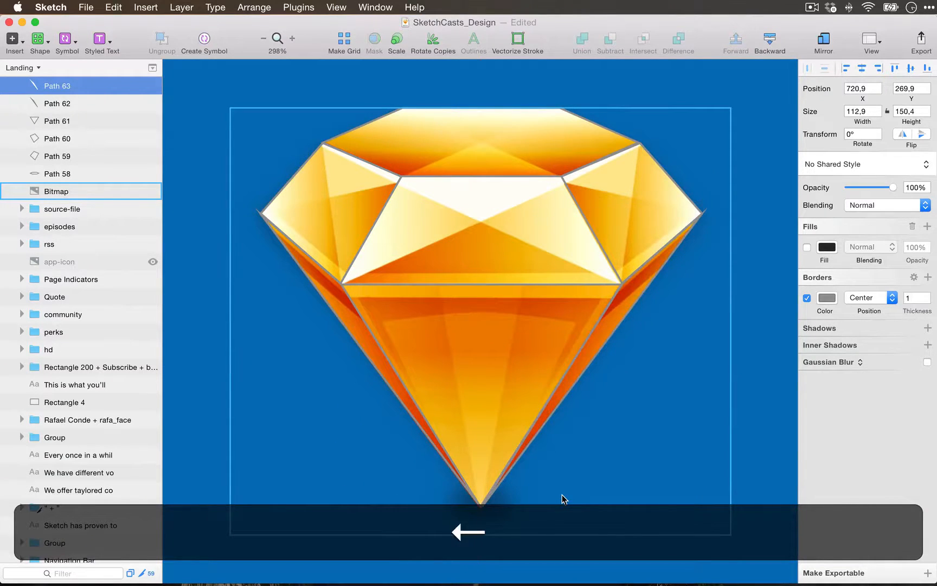
click(562, 495)
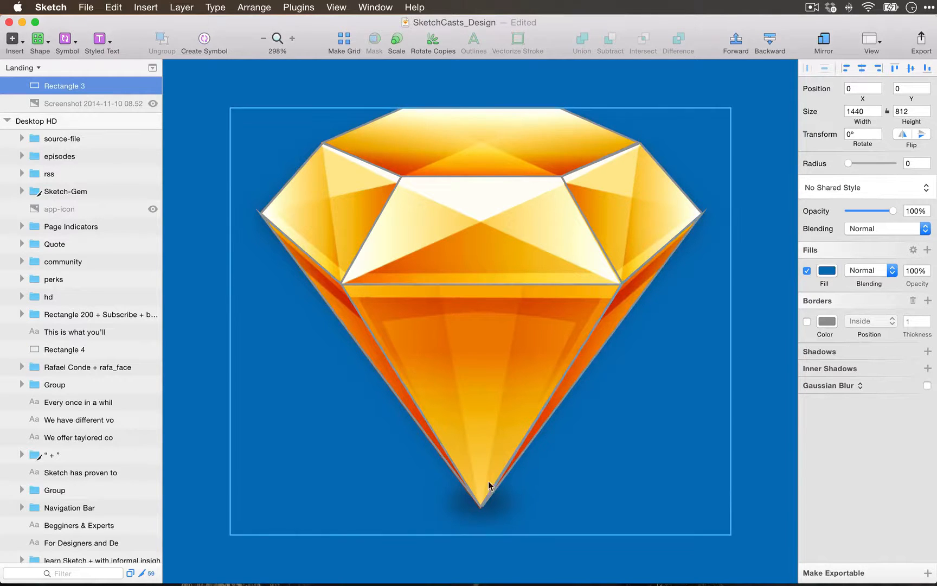
scroll(530, 464, up, 5)
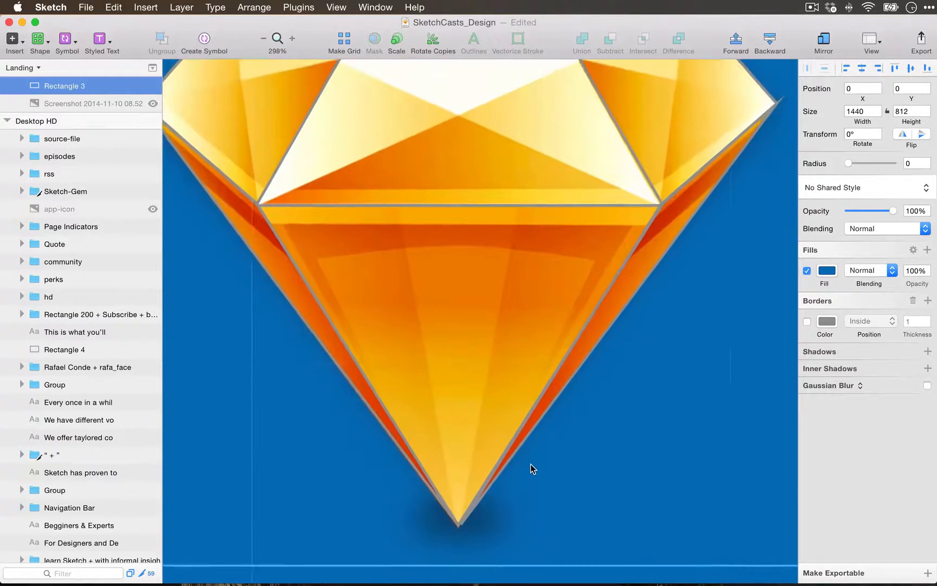
scroll(530, 463, up, 4)
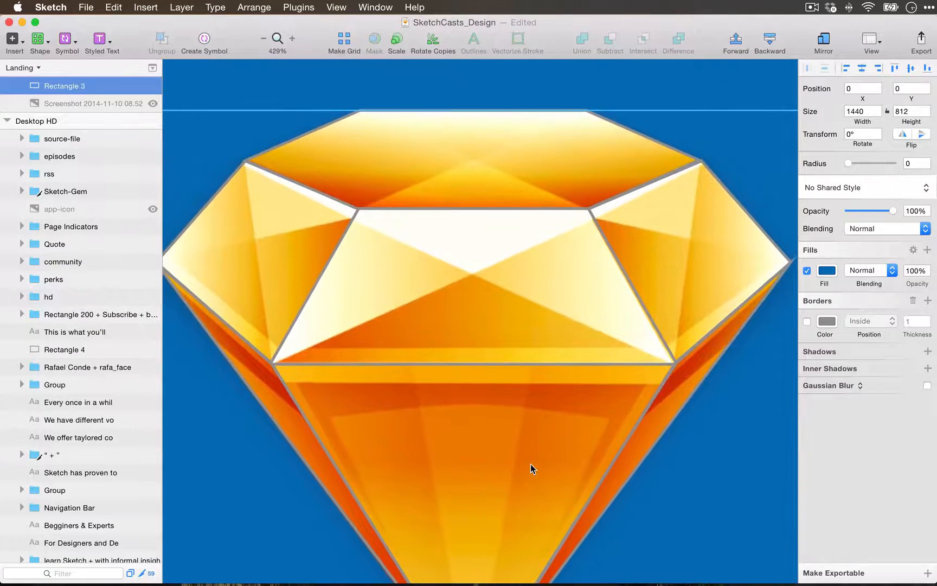
click(359, 210)
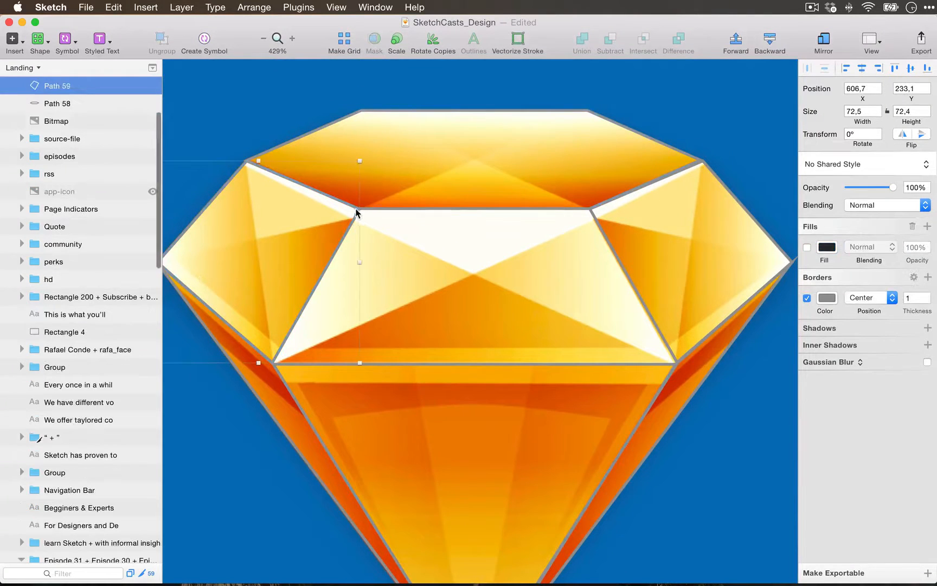
scroll(119, 163, up, 5)
click(96, 123)
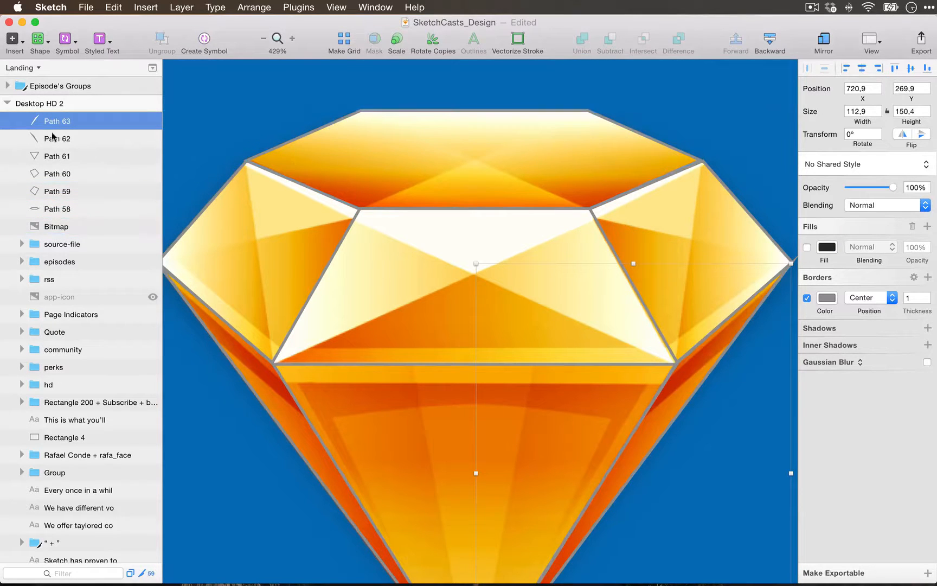
Switch to Safari and reload the SketchCasts staging page to examine its gem line drawing, and return to Sketch
key(super+Tab)
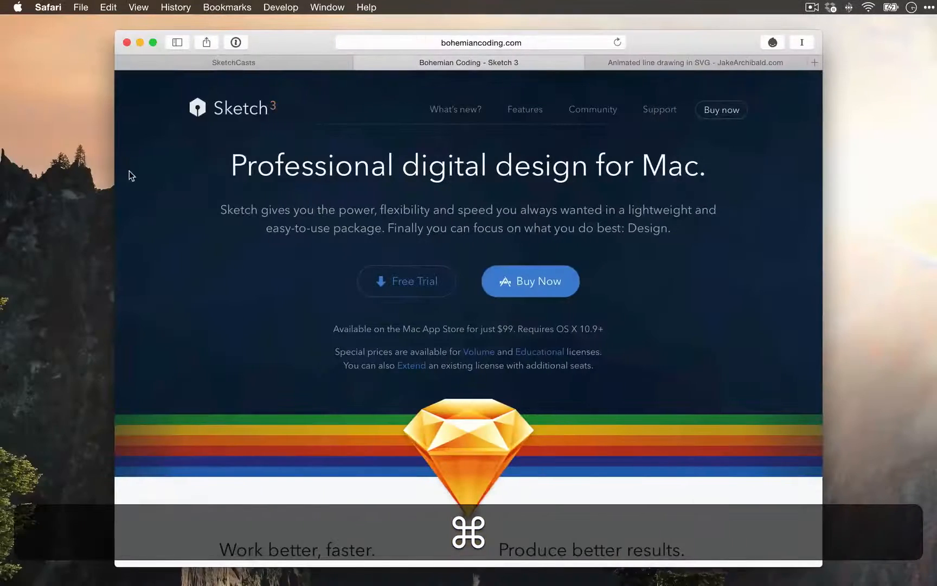
click(286, 63)
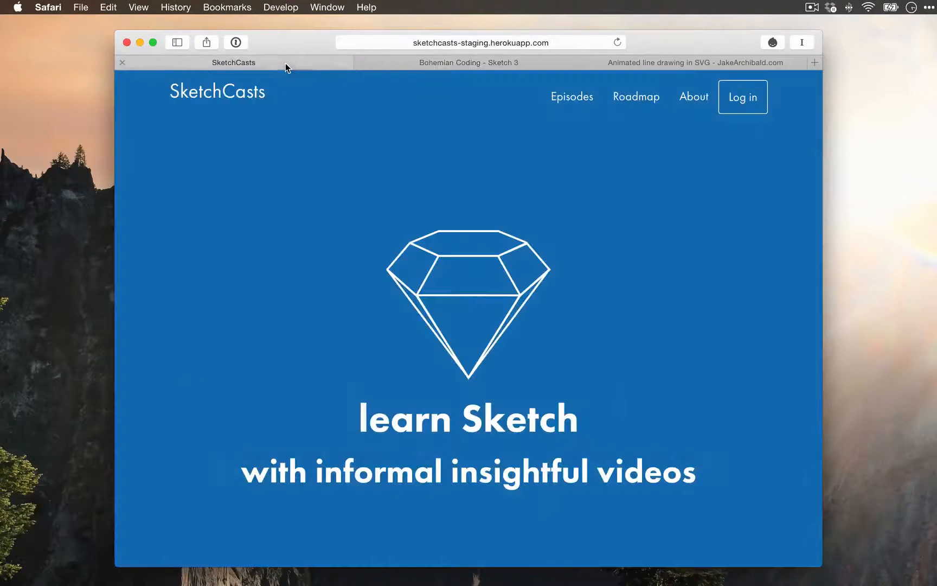
key(super+r)
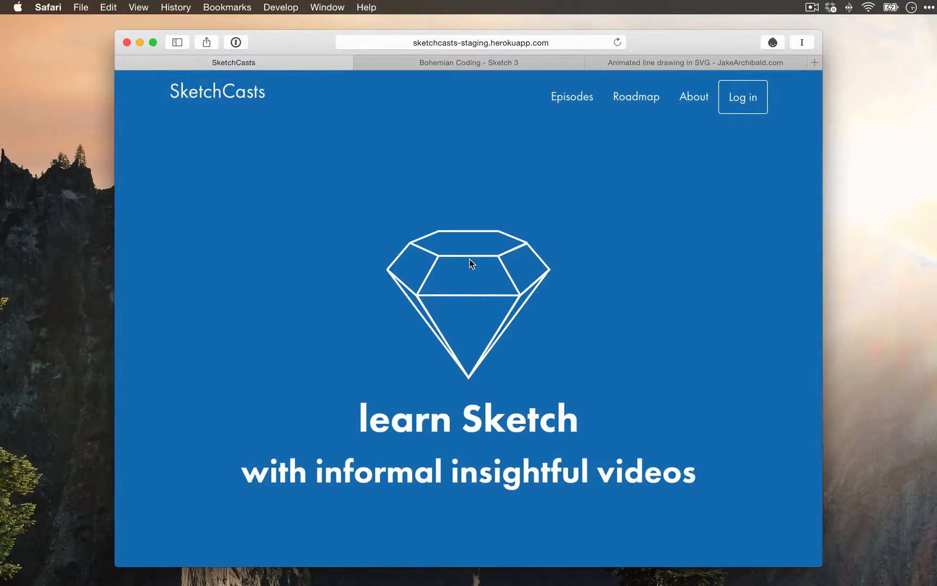
key(super+r)
key(ctrl+Right)
key(ctrl+Right)
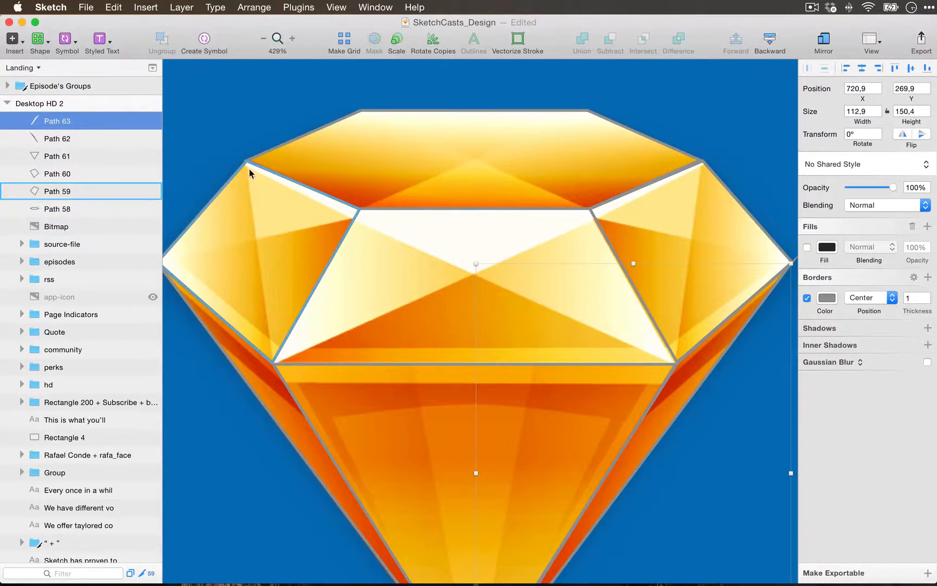
Examine up close how the traced paths meet at the lower-left vertex shared by the gem's facets
scroll(239, 246, left, 5)
scroll(241, 249, down, 3)
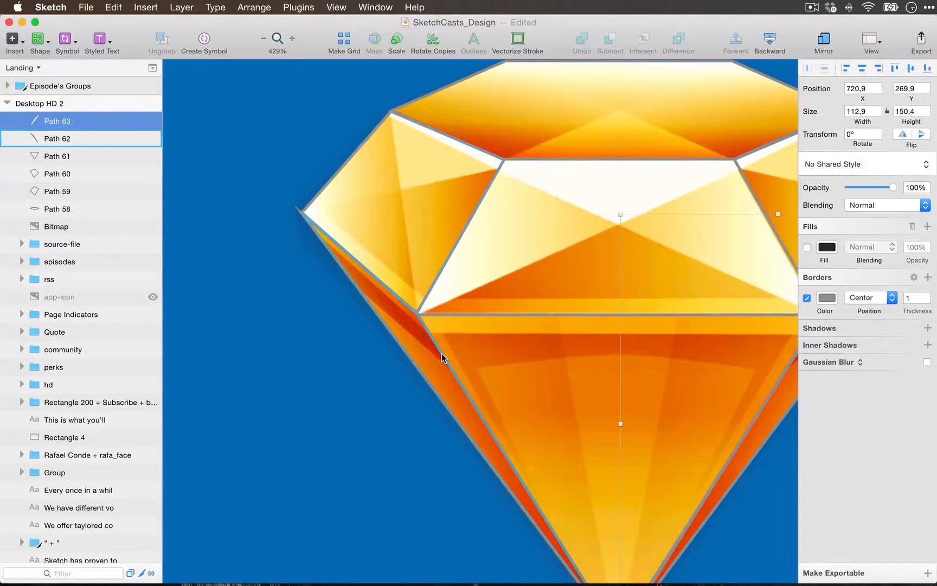
click(396, 283)
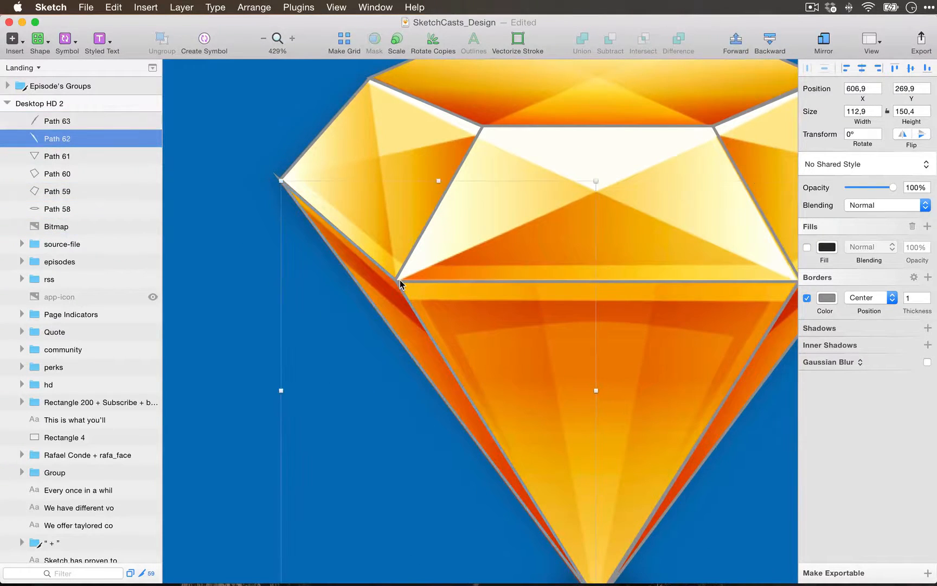
scroll(399, 282, up, 5)
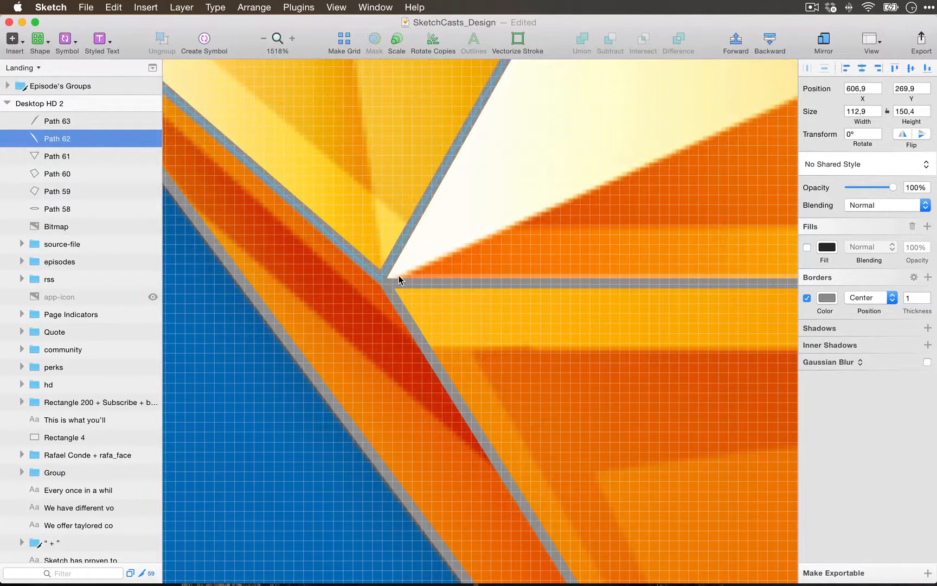
scroll(398, 275, down, 3)
scroll(398, 277, up, 2)
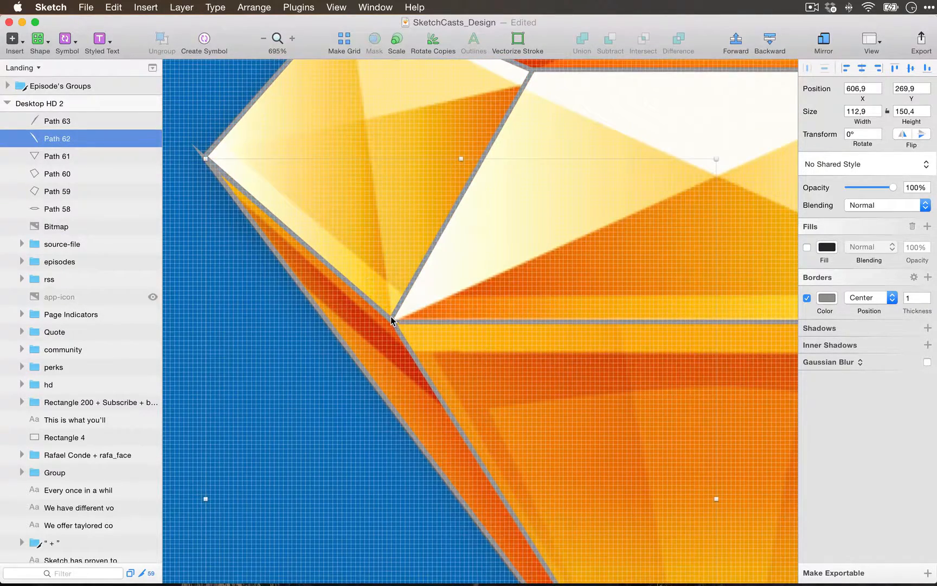
scroll(366, 271, up, 5)
scroll(370, 270, down, 5)
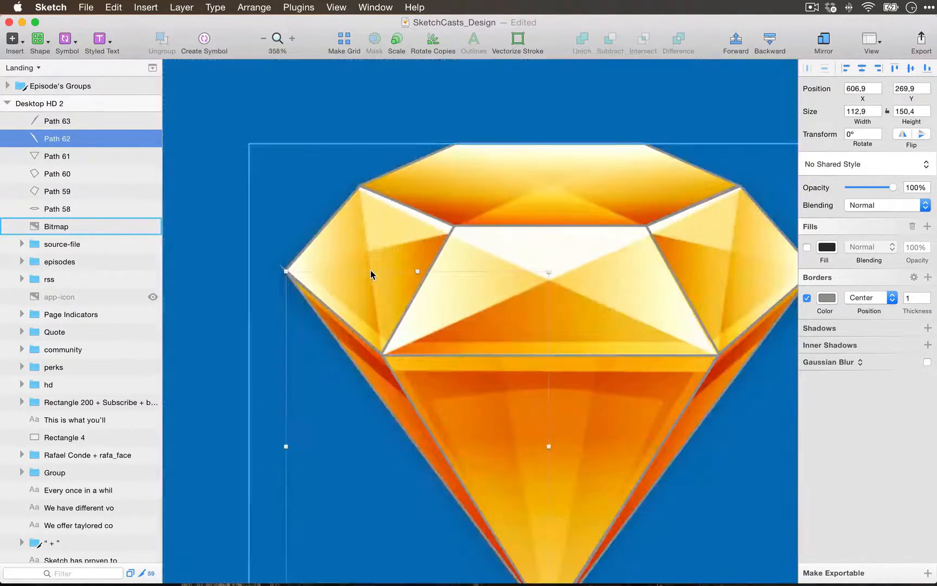
scroll(370, 270, left, 4)
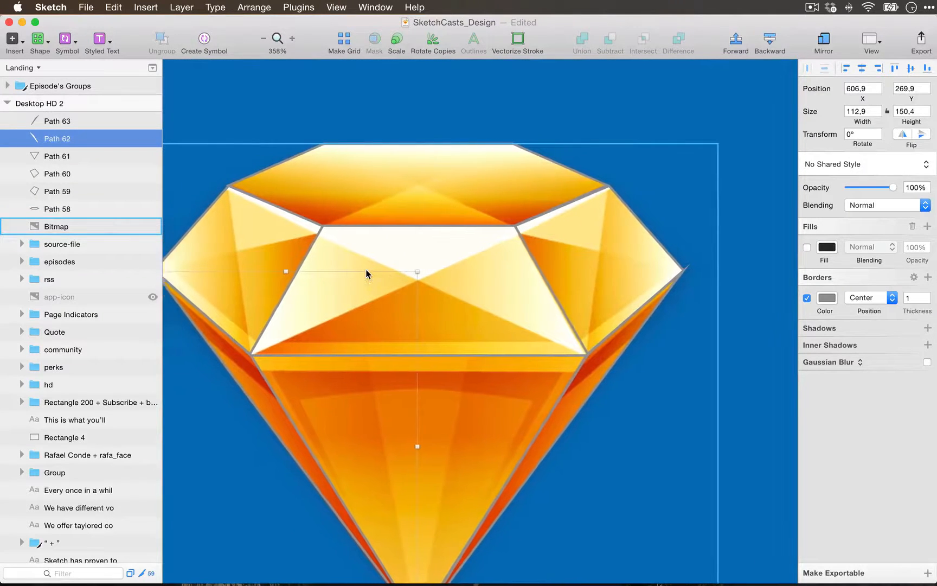
Set the upper point of the left side facet path to X 638, Y 233
click(345, 224)
click(342, 228)
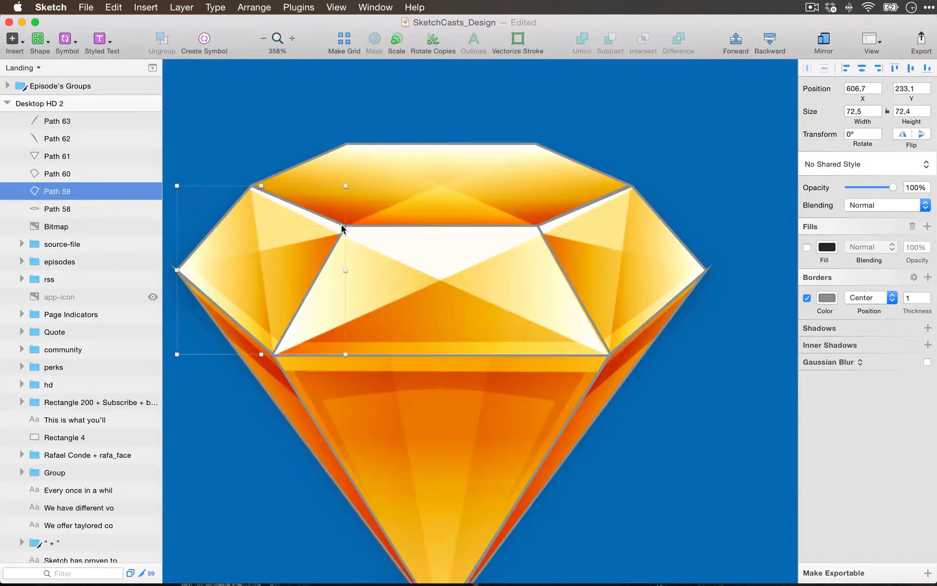
key(Return)
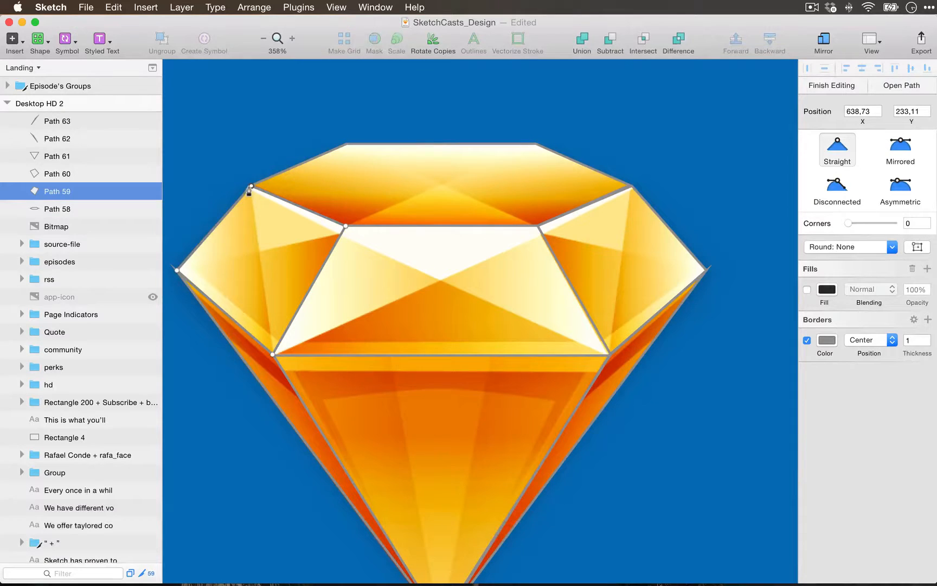
click(870, 112)
key(BackSpace)
key(BackSpace)
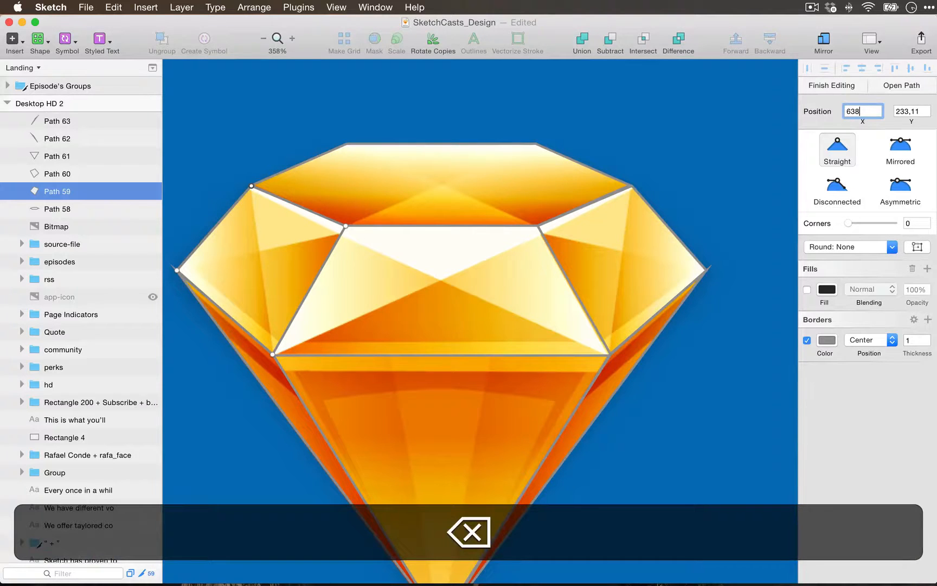
key(Tab)
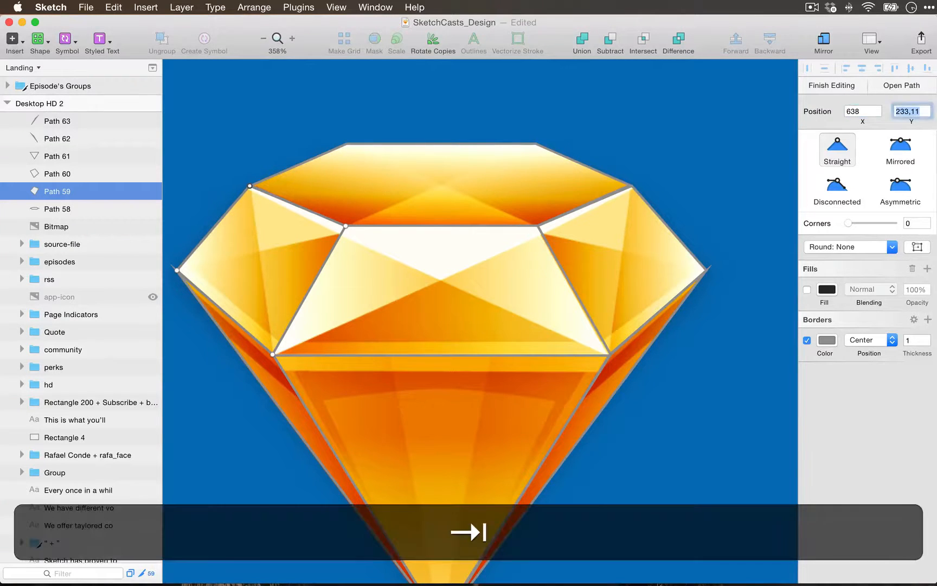
key(BackSpace)
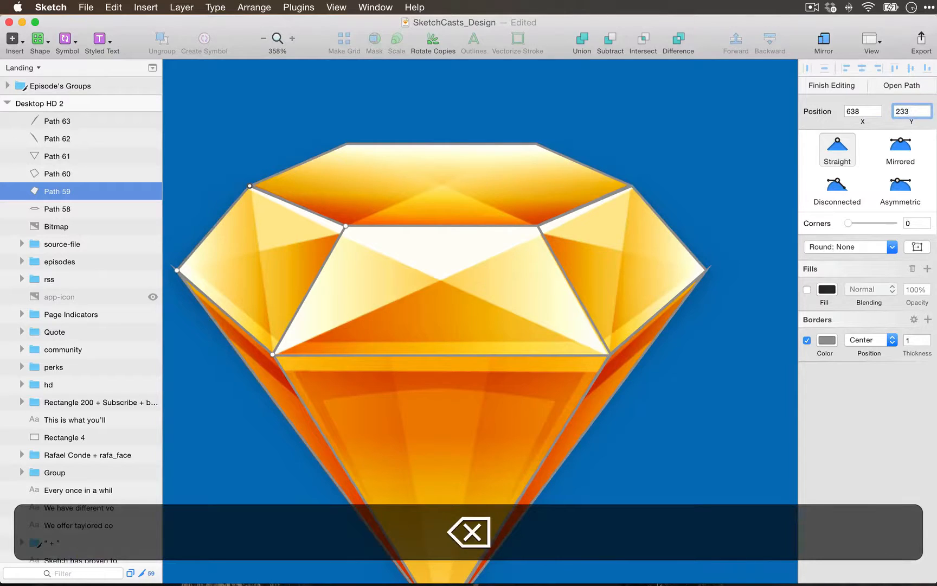
key(Return)
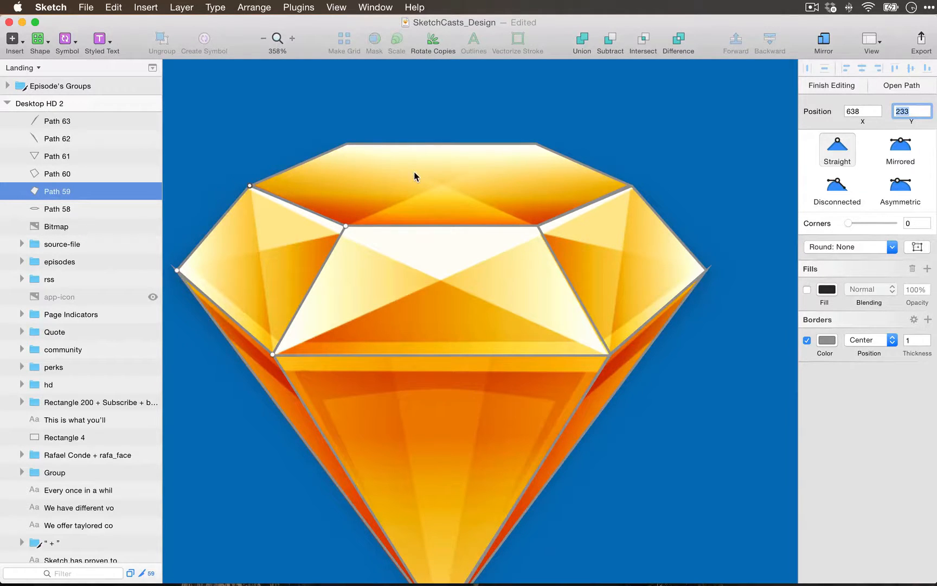
Set the inner upper point of the left side facet, beside the central facet, to X 680, Y 250
click(345, 226)
click(872, 112)
key(BackSpace)
key(BackSpace)
key(BackSpace)
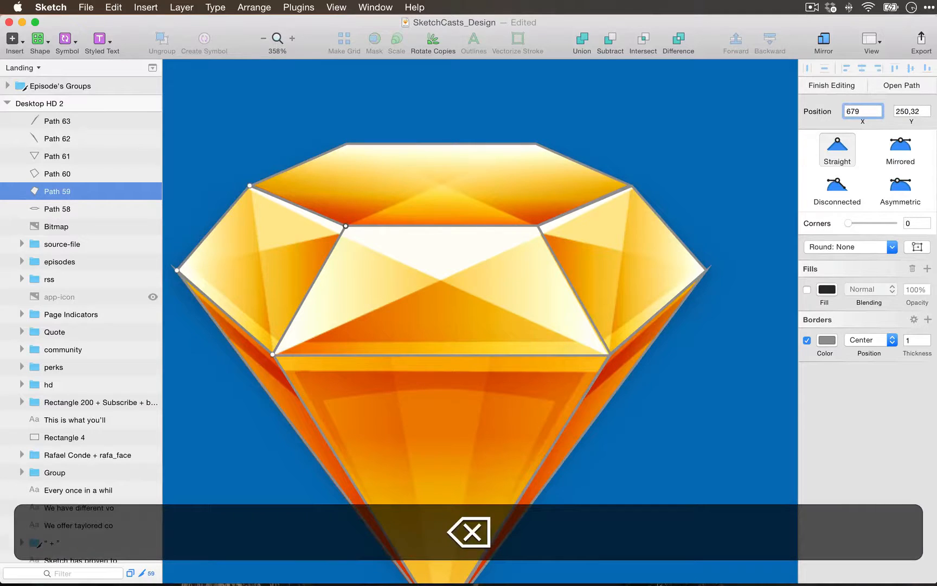
text(80)
key(Tab)
key(Right)
key(BackSpace)
key(BackSpace)
key(BackSpace)
key(Return)
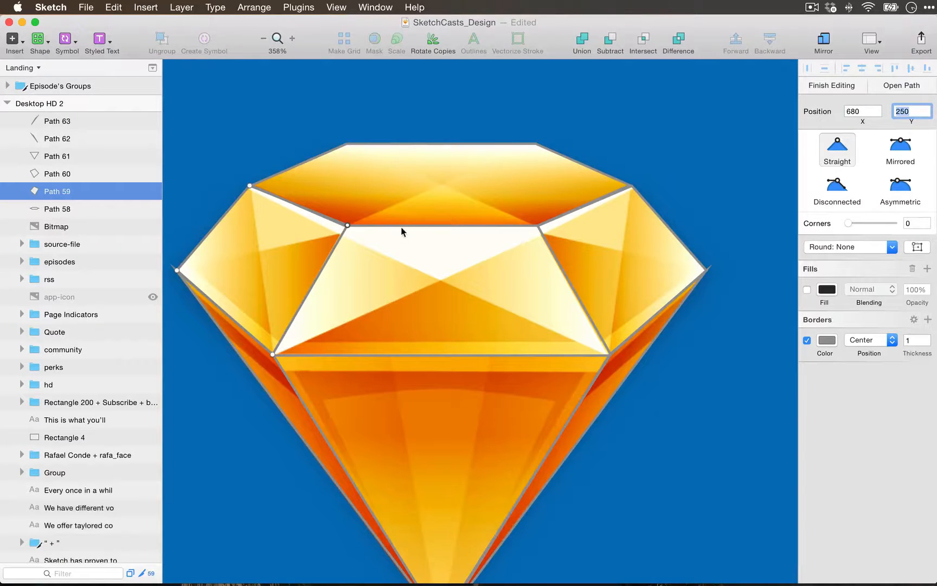
Round the bottom point of the left side facet to whole-pixel X and Y coordinates
click(273, 355)
click(873, 111)
key(BackSpace)
key(BackSpace)
key(BackSpace)
key(BackSpace)
text(8)
key(Tab)
key(Right)
key(BackSpace)
key(BackSpace)
key(BackSpace)
key(BackSpace)
text(6)
key(Return)
Set the outermost left point of the left side facet to X 606, Y 270
click(177, 269)
click(872, 112)
key(BackSpace)
key(BackSpace)
key(BackSpace)
key(BackSpace)
text(6)
key(Tab)
key(Right)
key(BackSpace)
key(BackSpace)
key(BackSpace)
key(BackSpace)
key(BackSpace)
text(70)
key(Return)
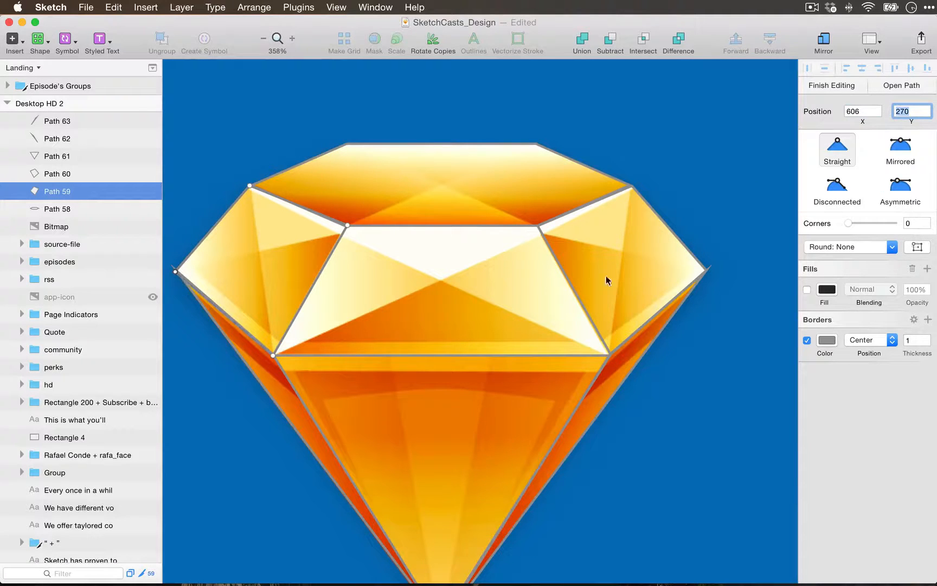
Set the outermost right point of the right side facet path to X 834, Y 270
click(704, 270)
key(Return)
click(705, 270)
click(901, 111)
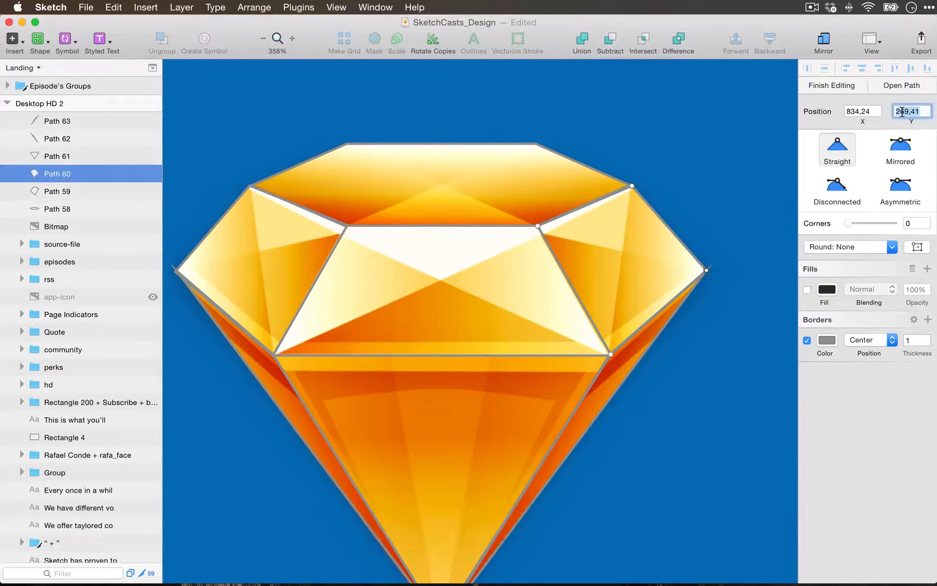
key(shift+super+Right)
text(70)
key(shift+Tab)
key(Right)
key(BackSpace)
key(BackSpace)
key(BackSpace)
key(Return)
Set the left corner point of the gem's top facet path to X 638, Y 233
click(242, 192)
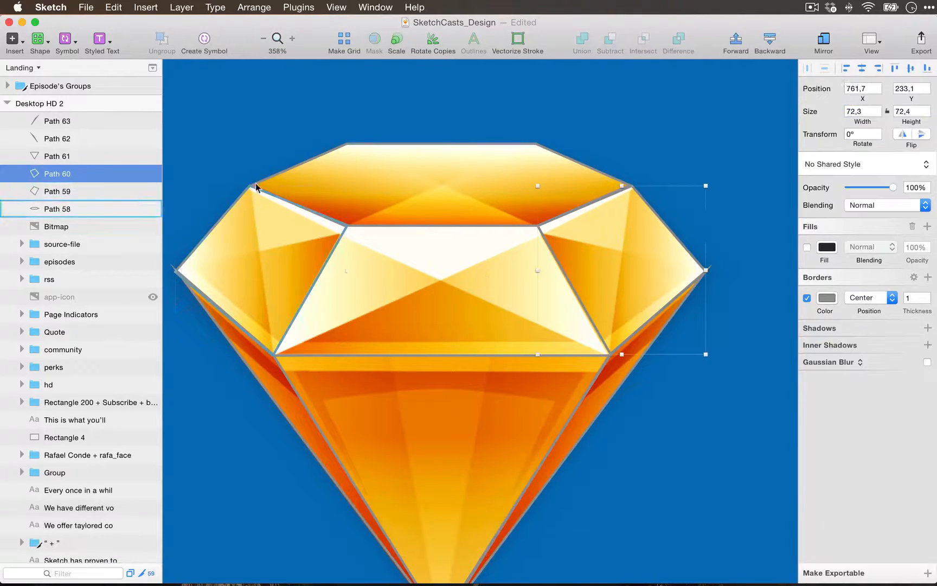
click(248, 188)
key(Return)
click(293, 167)
click(293, 167)
key(Return)
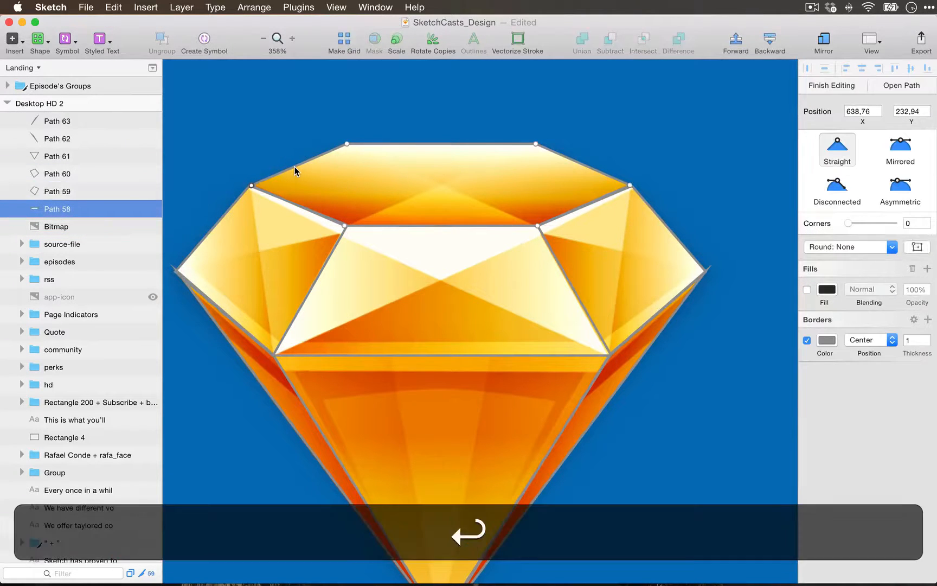
click(869, 111)
key(BackSpace)
key(BackSpace)
key(BackSpace)
key(Tab)
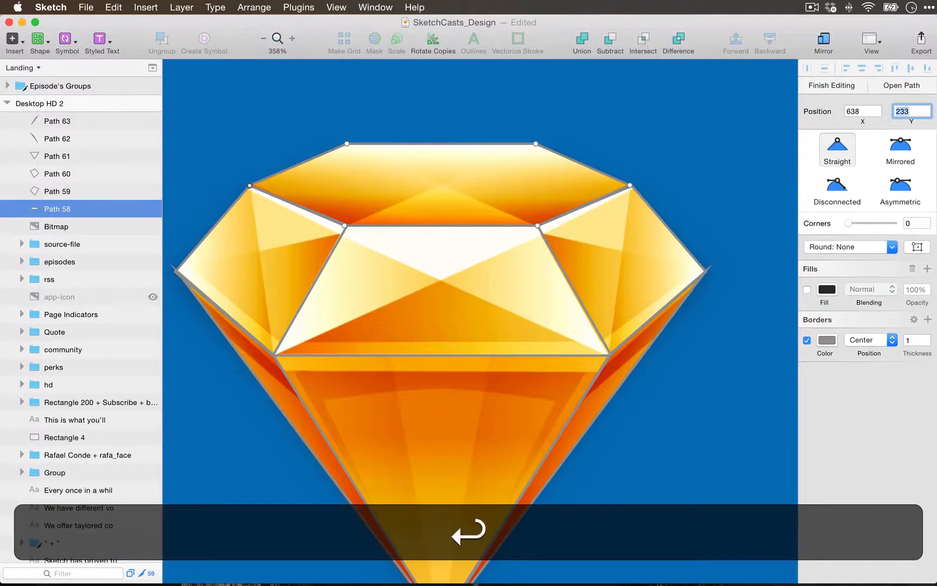
Set the lower-left point of the top facet to X 680, Y 250 and finish editing the path
click(344, 227)
click(873, 114)
key(BackSpace)
key(BackSpace)
key(BackSpace)
key(BackSpace)
key(BackSpace)
text(80)
key(Return)
key(Tab)
text(250)
key(Return)
key(Escape)
key(Escape)
click(336, 244)
key(Return)
key(Escape)
Round the upper-left point of the top facet to a whole-pixel position
click(372, 192)
key(Return)
click(346, 145)
click(920, 111)
key(BackSpace)
key(BackSpace)
key(BackSpace)
key(Return)
Set the top facet's lower-right point to X 760, Y 250 and move its upper-right point into vertical alignment with it
click(537, 225)
click(871, 113)
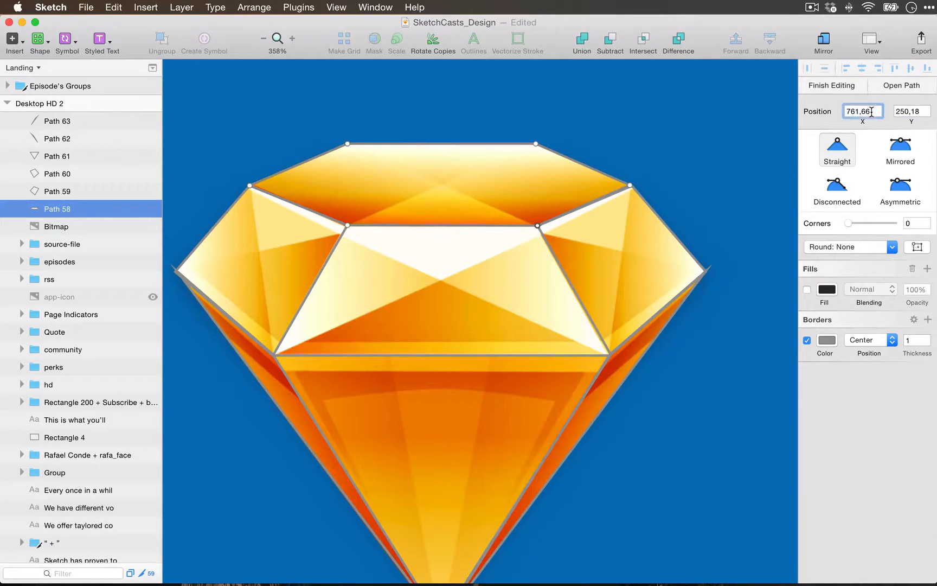
key(BackSpace)
key(BackSpace)
key(BackSpace)
key(BackSpace)
text(0)
key(Tab)
text(250)
key(Return)
drag(536, 144, 533, 145)
Set the right corner point of the top facet to X 800, Y 233 and finish editing the path
click(630, 185)
click(863, 111)
text(800)
key(Tab)
text(3)
key(Return)
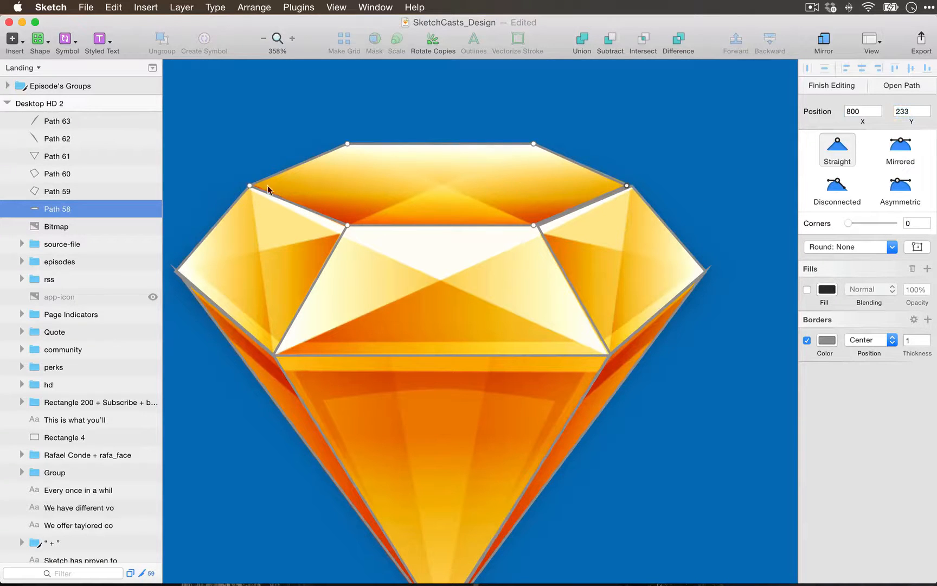
key(Escape)
Open the right side facet's path for editing and set its upper point to X 800
click(636, 200)
key(Return)
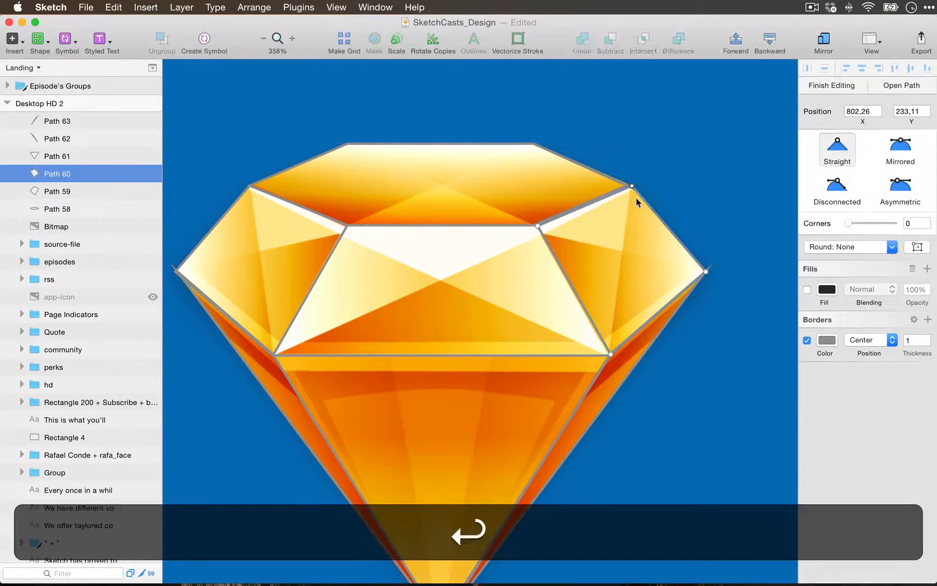
key(shift+Tab)
key(shift+Tab)
text(800)
key(Return)
Set the right side facet's inner upper-left point to X 760, Y 250
click(536, 227)
click(875, 112)
key(BackSpace)
key(BackSpace)
key(BackSpace)
key(BackSpace)
text(0)
key(Tab)
text(250)
key(Return)
Set the right side facet's lower point to X 790, Y 305 and finish editing the path
click(609, 356)
key(shift+Tab)
key(shift+Tab)
text(790)
key(Return)
click(705, 273)
click(603, 355)
click(908, 112)
key(shift+super+Right)
key(BackSpace)
key(Return)
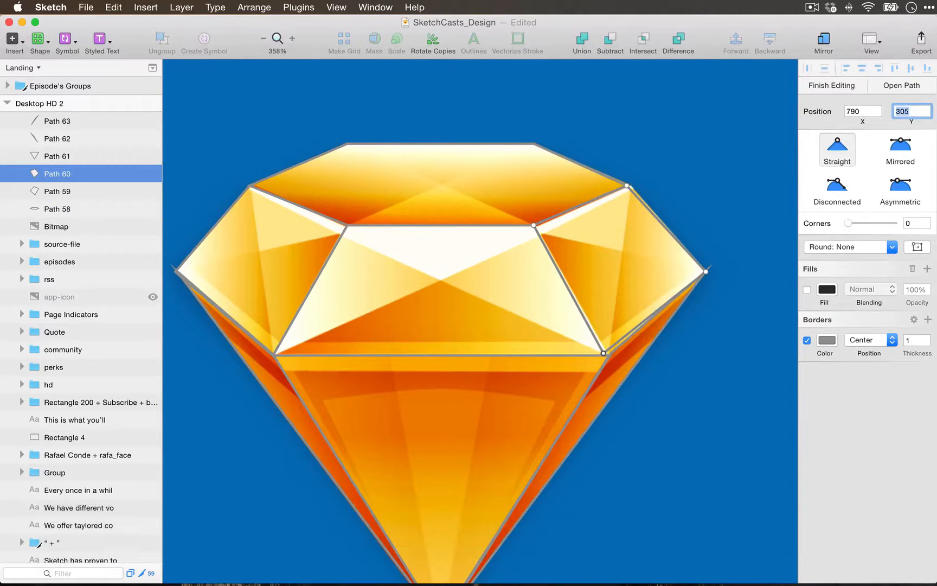
click(706, 272)
key(Escape)
key(Escape)
Align the large lower triangle's upper-right point with the right side facet's lower point at X 790, Y 305
click(276, 356)
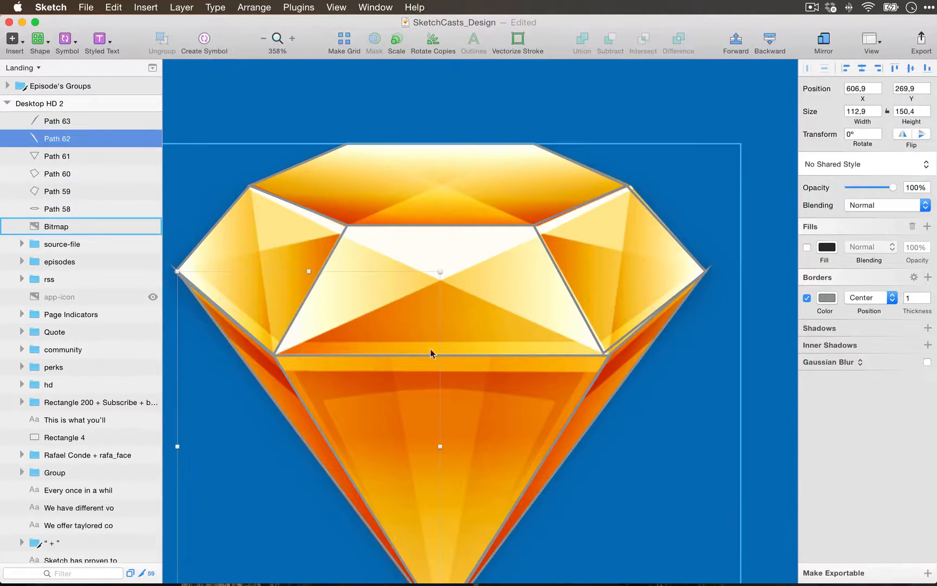
click(371, 352)
click(445, 355)
key(Return)
click(608, 356)
double_click(870, 111)
text(800)
key(Return)
key(super+z)
key(shift+super+z)
key(Return)
drag(608, 356, 603, 356)
key(BackSpace)
key(BackSpace)
key(BackSpace)
key(Tab)
key(Right)
key(BackSpace)
key(BackSpace)
key(BackSpace)
key(Return)
Set the large lower triangle's upper-left point to X 650, Y 305
click(273, 356)
click(872, 111)
key(BackSpace)
key(BackSpace)
key(BackSpace)
key(BackSpace)
key(BackSpace)
text(50)
key(Tab)
key(Right)
key(BackSpace)
key(BackSpace)
key(BackSpace)
key(Return)
Round the Y position of the large lower triangle's bottom tip to a whole pixel and finish editing the path
click(271, 351)
scroll(260, 347, down, 5)
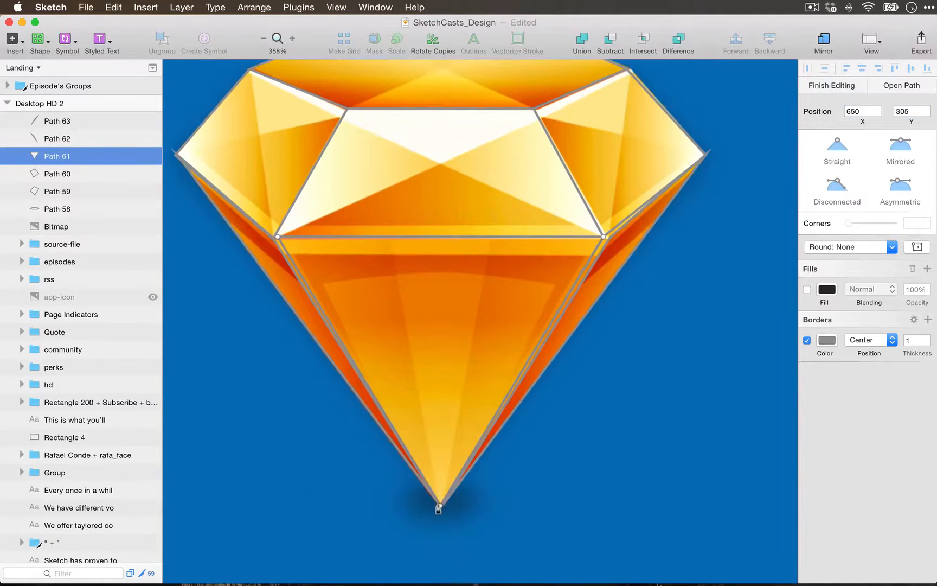
click(440, 505)
click(920, 111)
key(BackSpace)
key(BackSpace)
key(Return)
scroll(271, 291, up, 2)
key(Escape)
key(Escape)
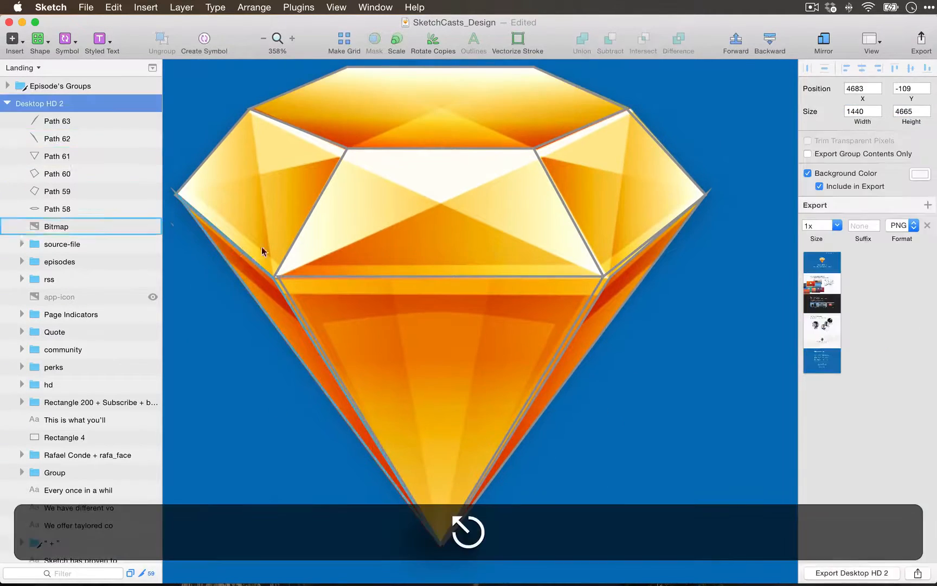
Set the X position of the left side facet's starting point to a whole pixel and finish editing the path
click(295, 238)
key(Return)
click(871, 111)
key(BackSpace)
key(BackSpace)
text(40)
key(Return)
key(Escape)
key(Escape)
Adjust the left side facet's remaining off-grid point to a whole-pixel X position and leave the path
click(295, 244)
key(Return)
click(273, 278)
click(868, 111)
key(BackSpace)
key(BackSpace)
text(06)
key(shift+Tab)
key(Down)
key(Escape)
Open the lower-left outer facet's path for editing and set its inner upper point to X 650
click(276, 286)
key(Return)
click(278, 276)
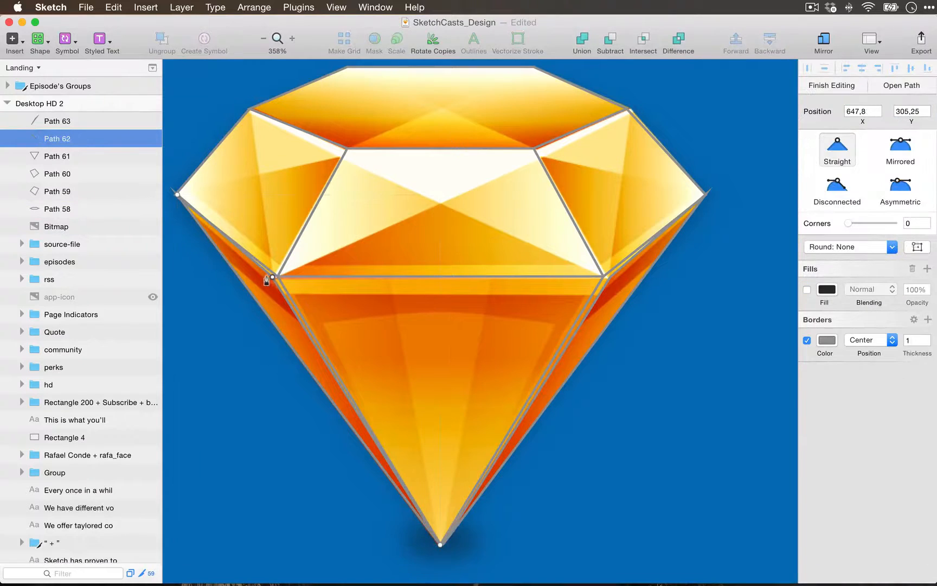
click(866, 111)
key(BackSpace)
key(BackSpace)
text(650)
key(Tab)
Set the lower-left outer facet's far left corner to X 606, Y 270
click(178, 194)
click(868, 111)
key(BackSpace)
key(BackSpace)
key(BackSpace)
key(Return)
key(Up)
key(Tab)
key(BackSpace)
text(270)
key(Return)
Set the lower-right outer facet's far right corner to Y 270 and round its X position to a whole pixel
click(703, 198)
click(703, 197)
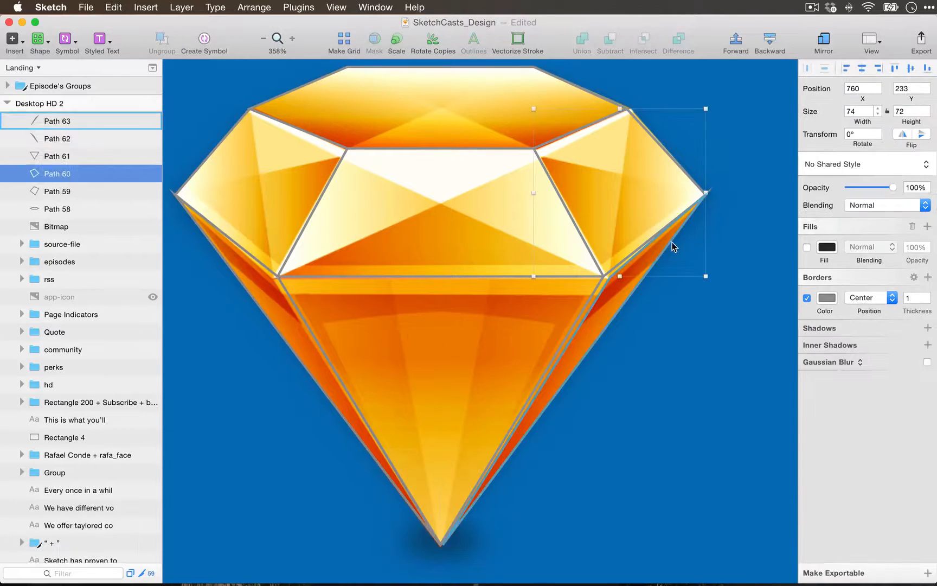
click(672, 242)
key(Return)
click(705, 195)
drag(901, 113, 928, 111)
text(270)
key(shift+Tab)
key(BackSpace)
key(BackSpace)
key(BackSpace)
key(Up)
key(Return)
Set the lower-right outer facet's inner point to X 790 with a whole-pixel Y, and its bottom tip to X 720, Y 420
click(609, 278)
click(909, 112)
key(shift+super+Right)
key(BackSpace)
key(shift+Tab)
text(800)
key(shift+Down)
click(442, 544)
key(Tab)
key(Return)
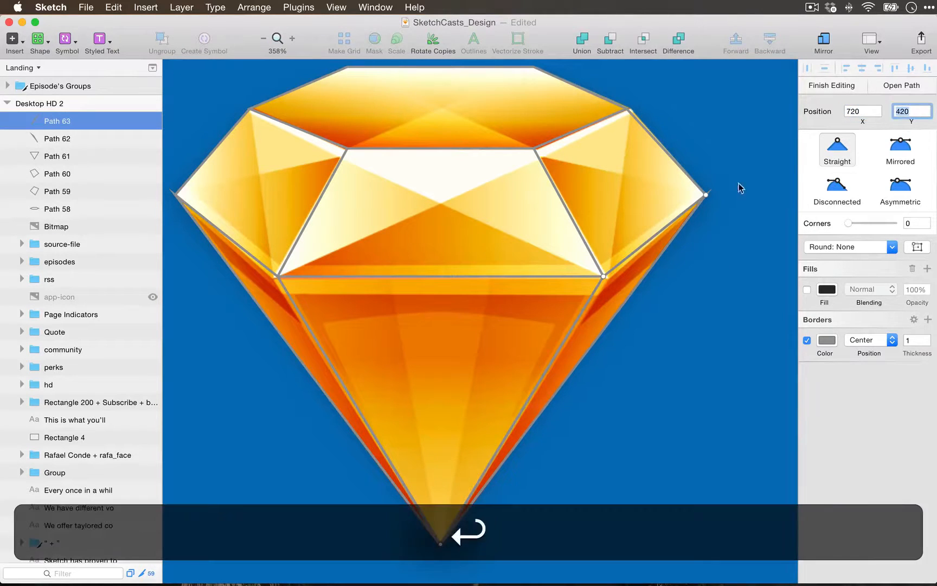
Set the lower-left outer facet's bottom tip to X 720, Y 420 and finish editing the path
click(217, 253)
key(Return)
drag(848, 112, 886, 111)
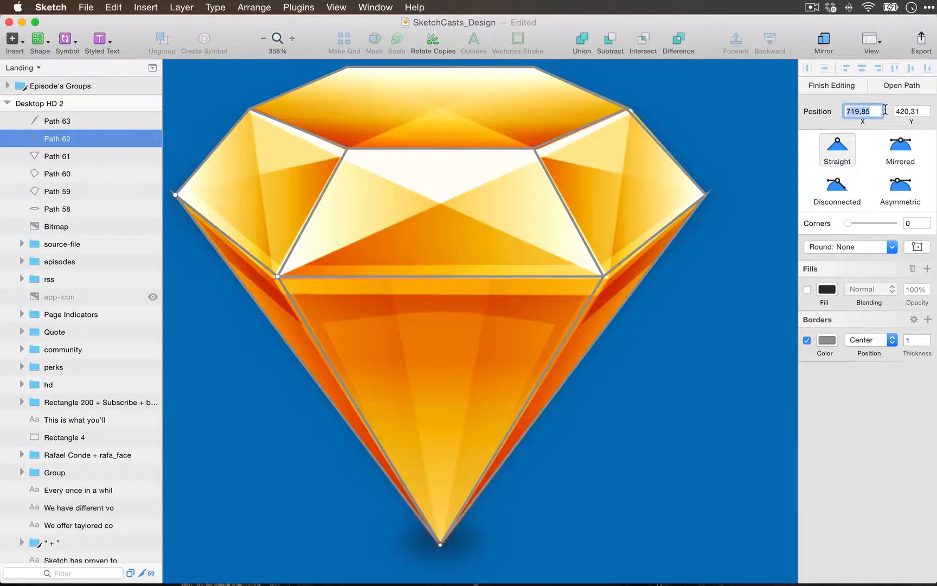
key(alt+shift+Right)
text(720)
key(Tab)
key(BackSpace)
key(BackSpace)
key(BackSpace)
key(Return)
click(691, 342)
Examine the upper facets' points and the alignment of the traced outlines over the gem image
scroll(690, 341, left, 2)
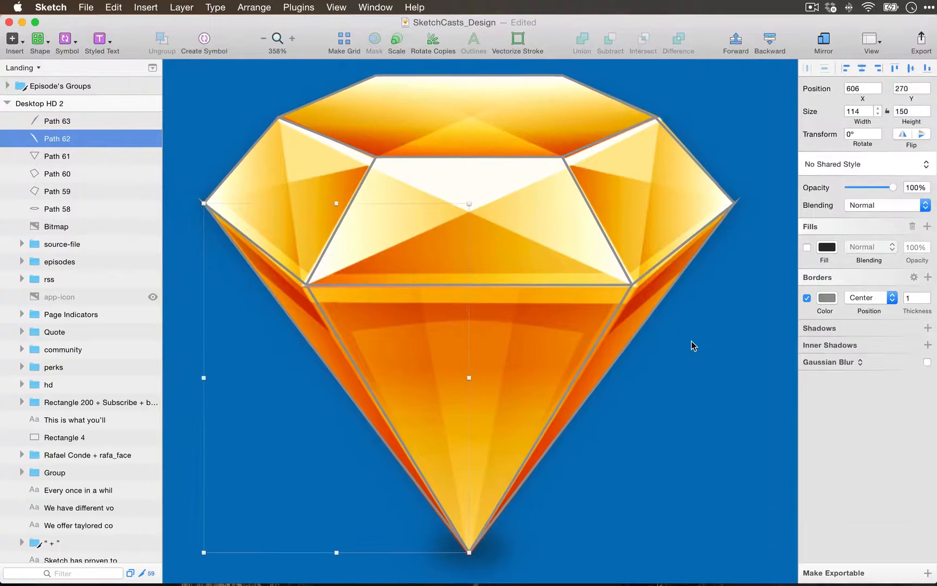
click(282, 124)
key(Return)
key(Escape)
click(298, 116)
key(Return)
key(Escape)
click(760, 249)
scroll(754, 252, down, 1)
scroll(753, 252, left, 1)
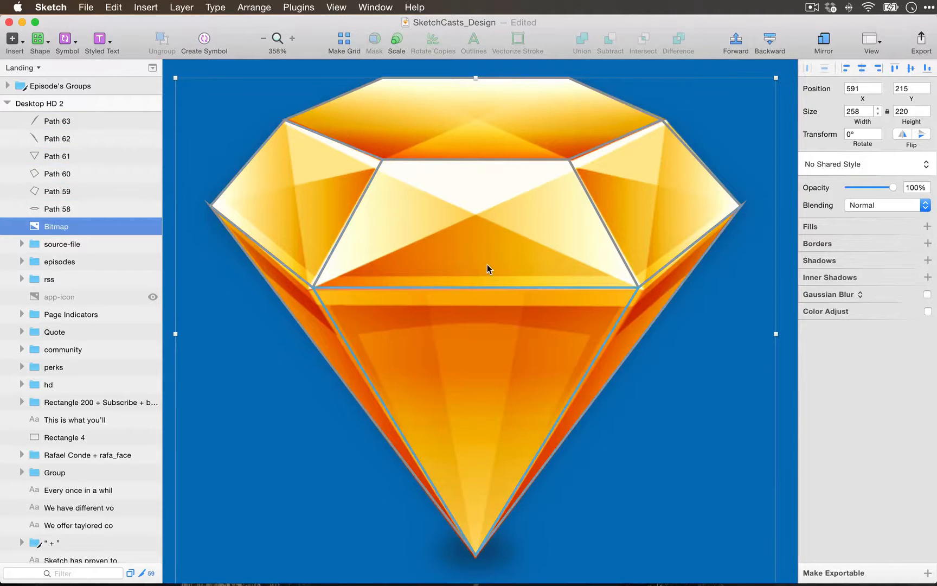
scroll(487, 264, up, 5)
scroll(487, 264, down, 4)
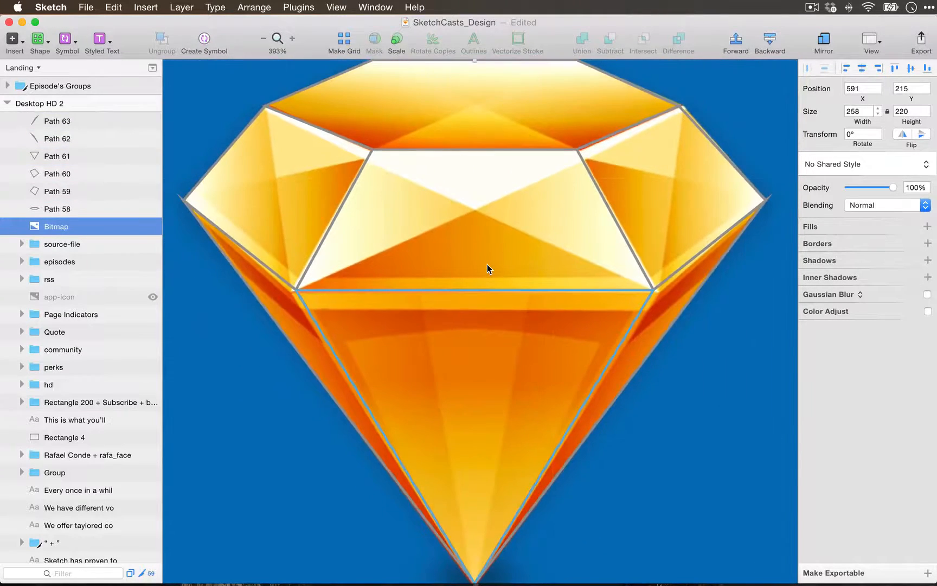
Examine the central lower facet's points and the alignment of its outline over the gem image
scroll(487, 264, down, 2)
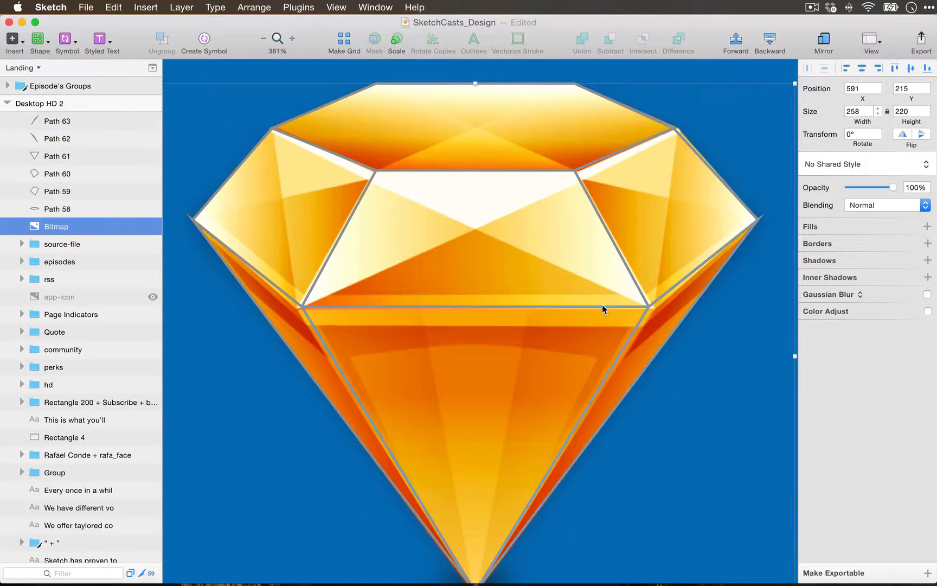
click(564, 307)
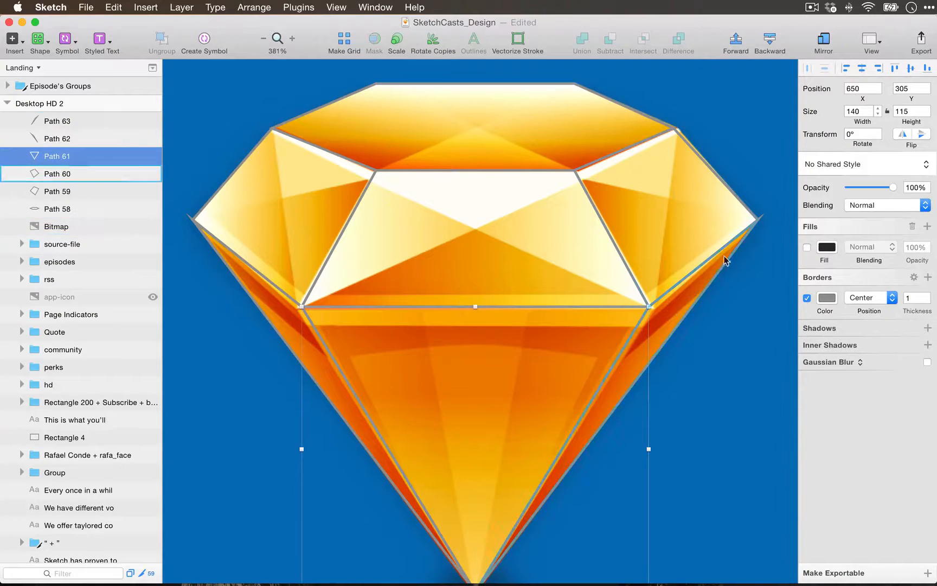
key(Return)
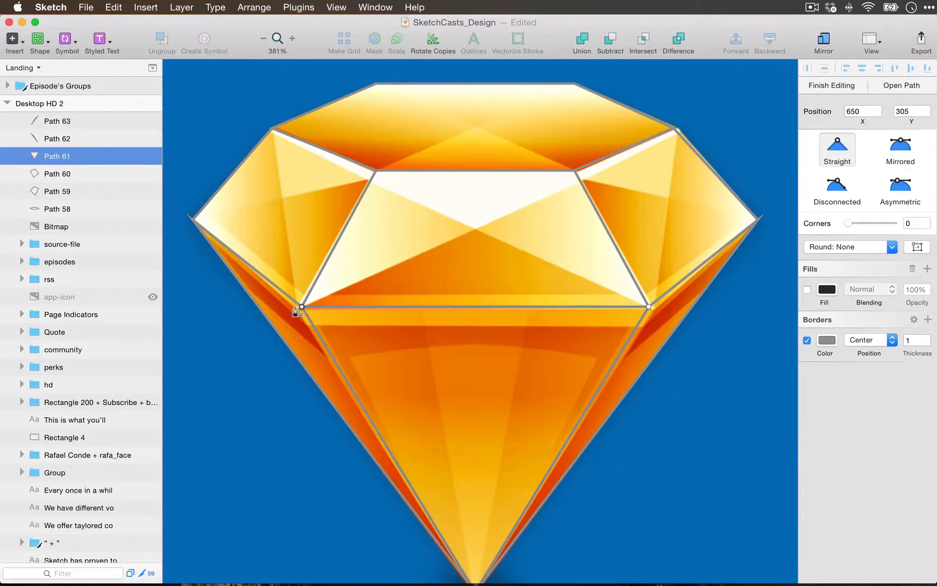
key(Escape)
click(693, 385)
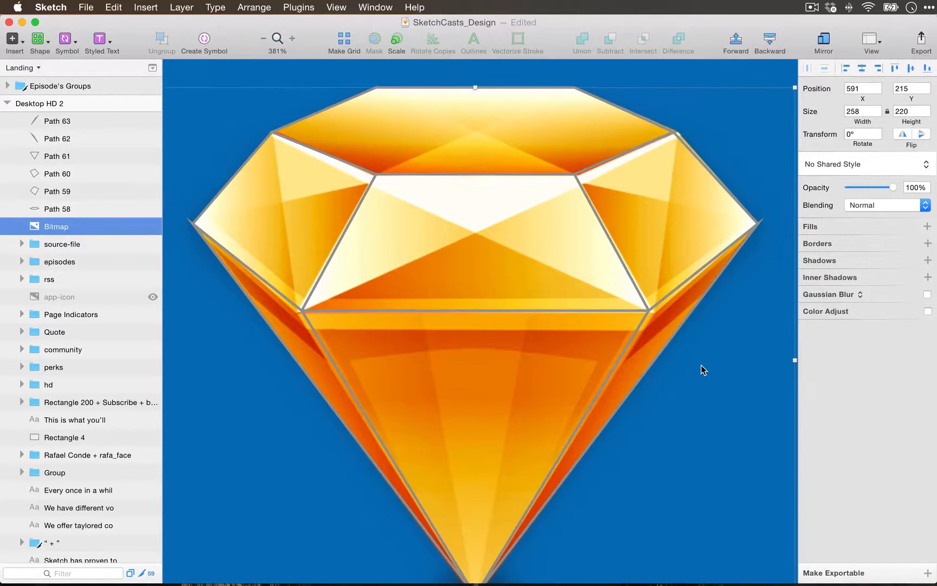
scroll(701, 365, down, 3)
scroll(701, 366, up, 1)
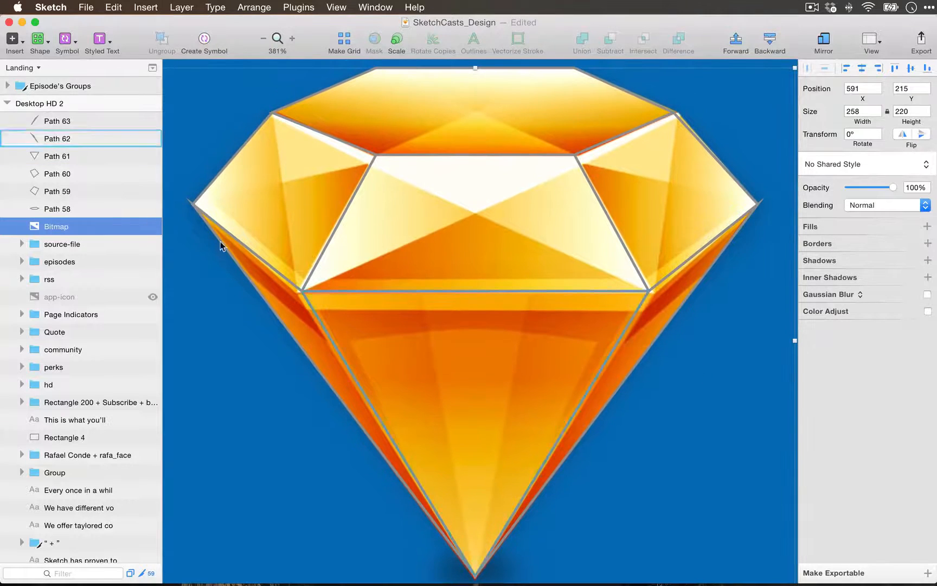
Hide the Bitmap layer holding the gem image so only the traced outlines are shown
click(77, 205)
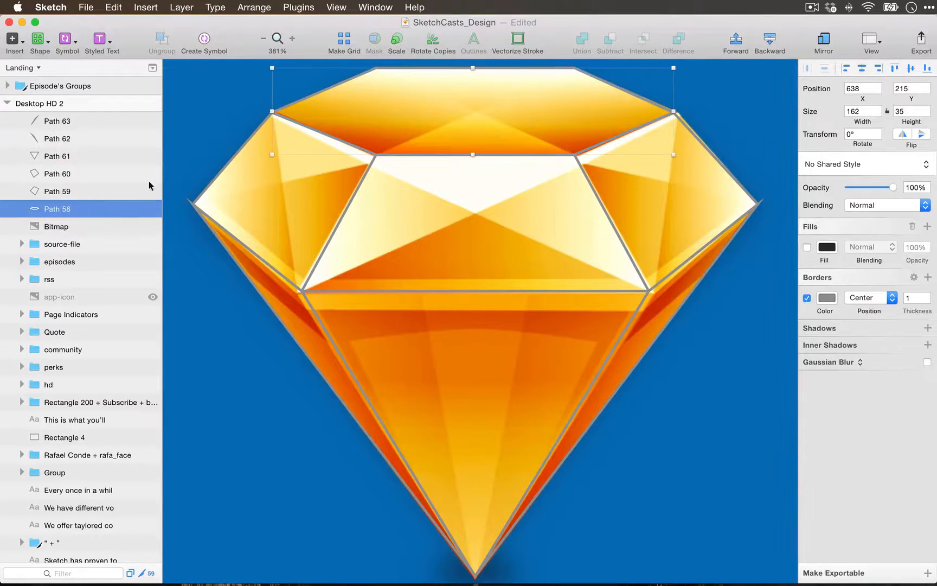
click(47, 225)
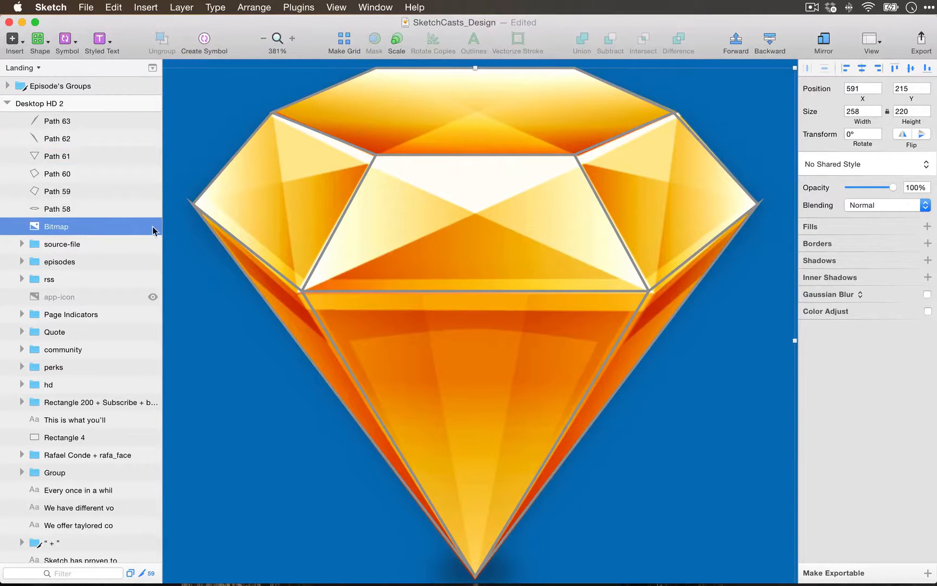
click(154, 227)
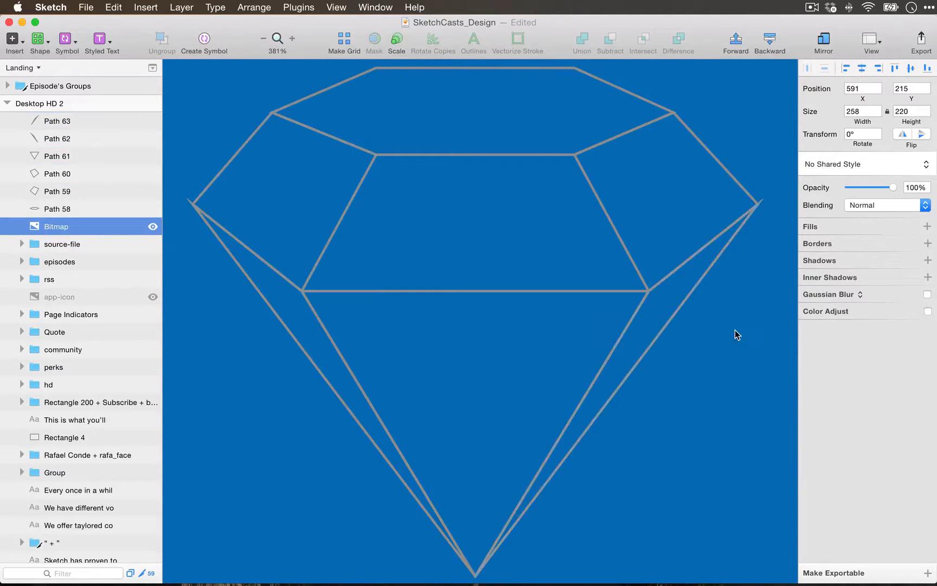
scroll(735, 330, down, 1)
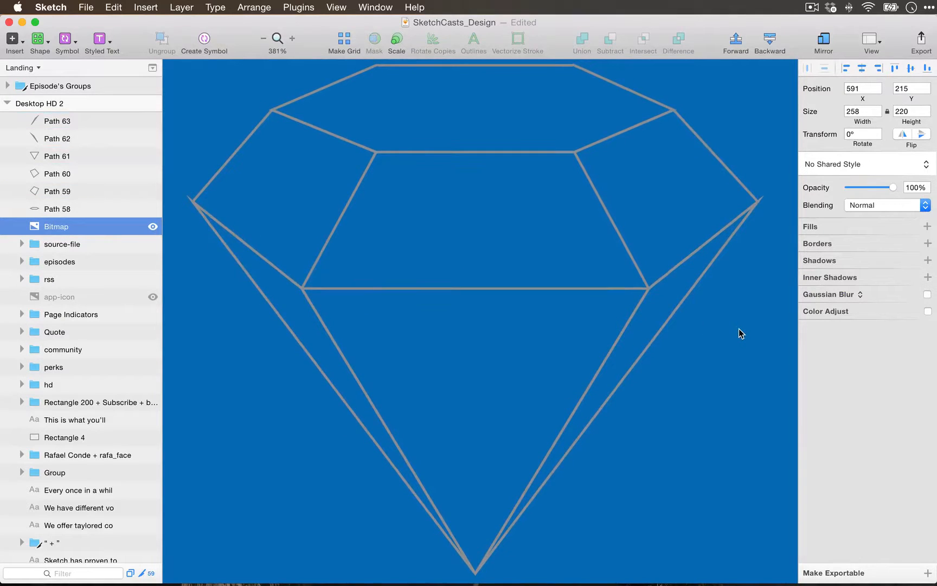
scroll(739, 328, down, 1)
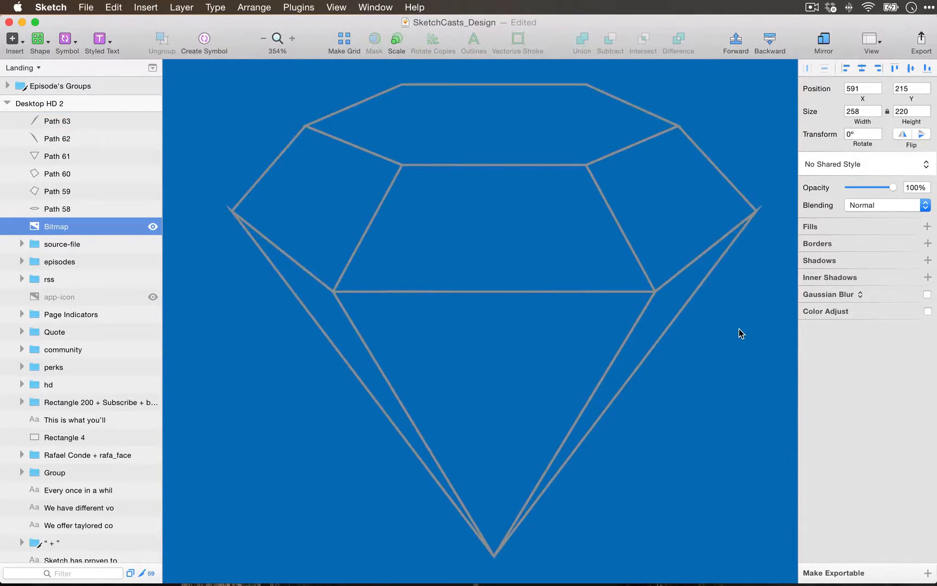
Group the six traced facet paths, Path 58 through Path 63, and name the group "gem"
click(111, 209)
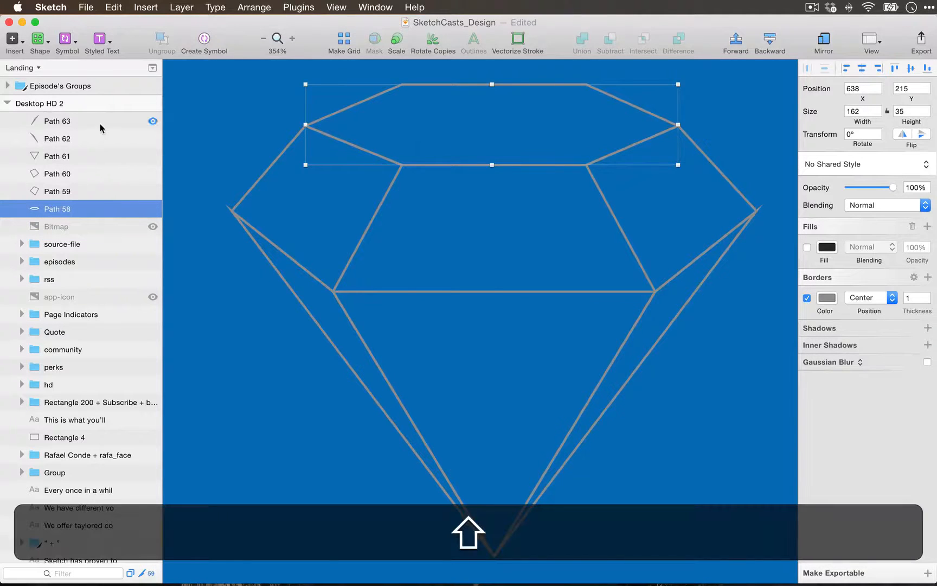
shift+click(99, 121)
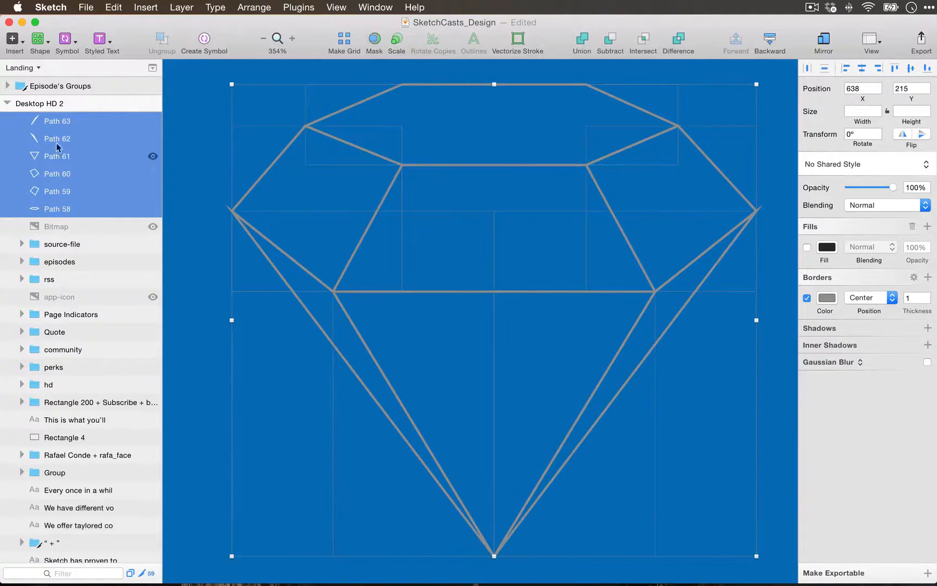
key(super+g)
key(super+r)
text(gem)
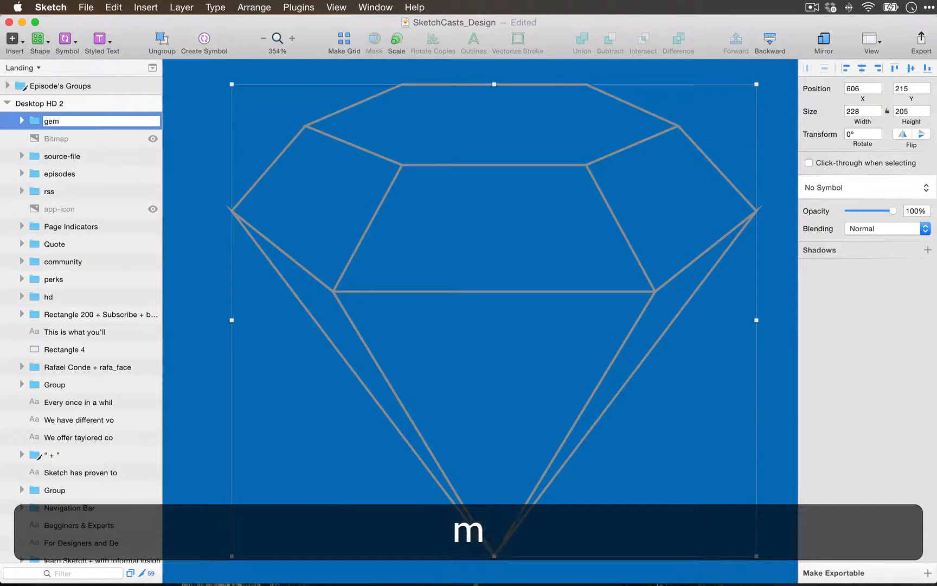
key(Return)
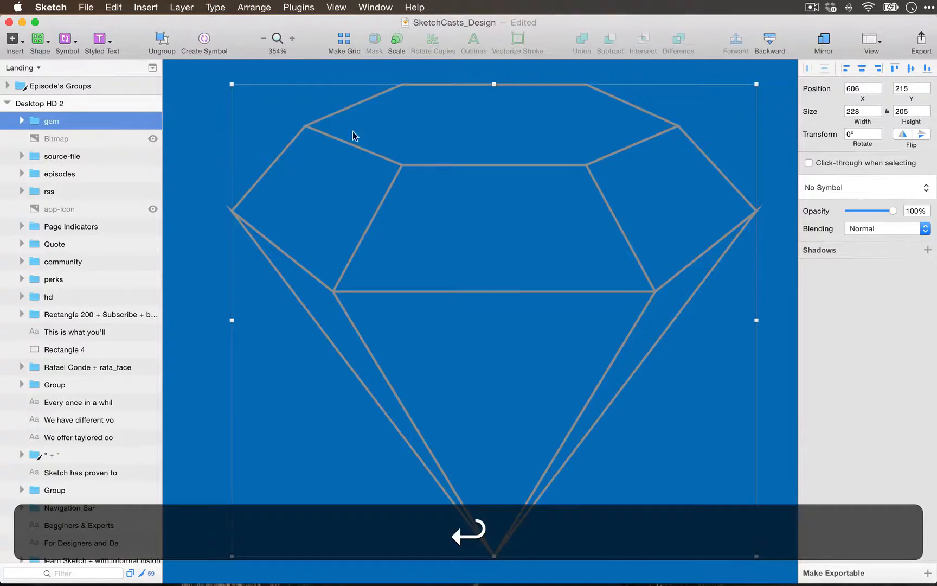
Set the borders of all six paths in the gem group to white with a thickness of 2
click(21, 120)
click(80, 138)
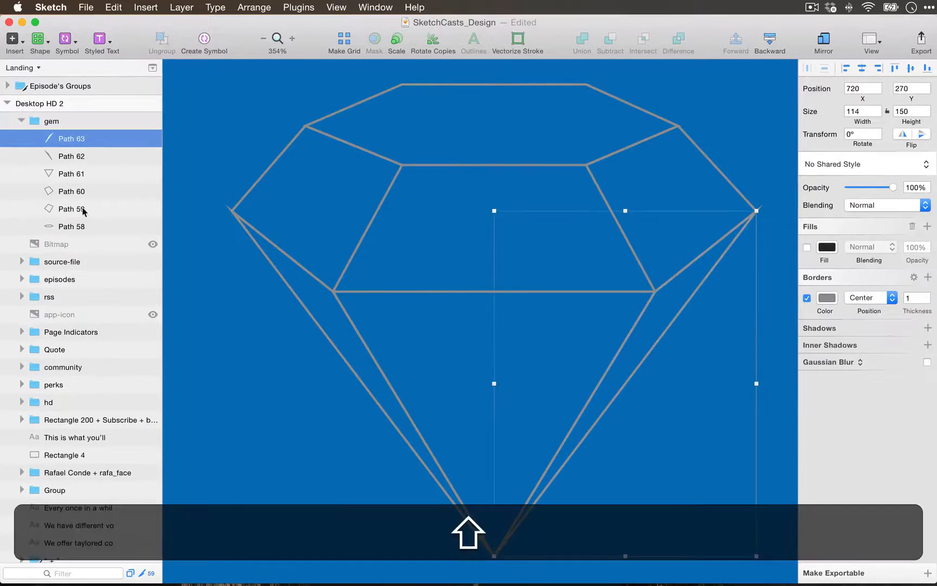
shift+click(83, 226)
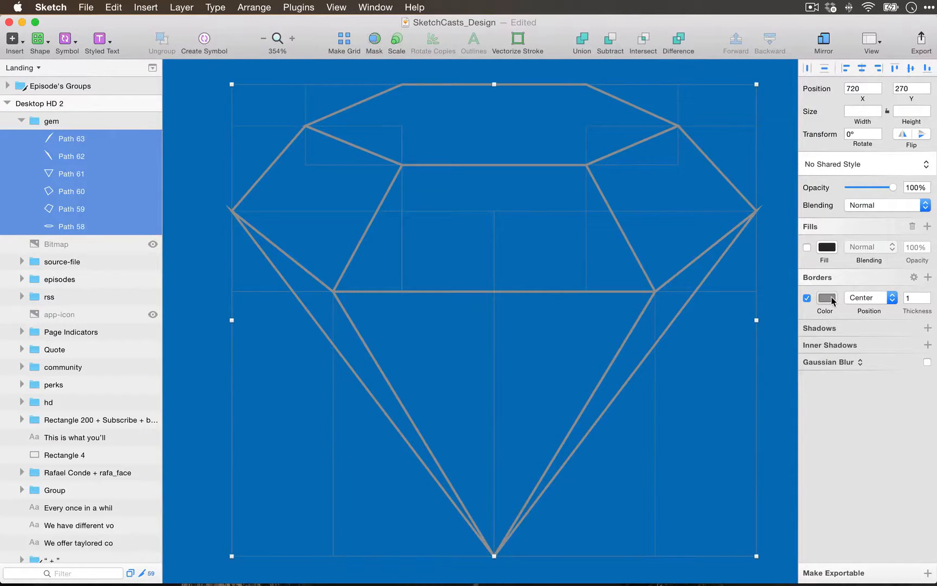
click(832, 300)
drag(826, 346, 788, 302)
click(827, 273)
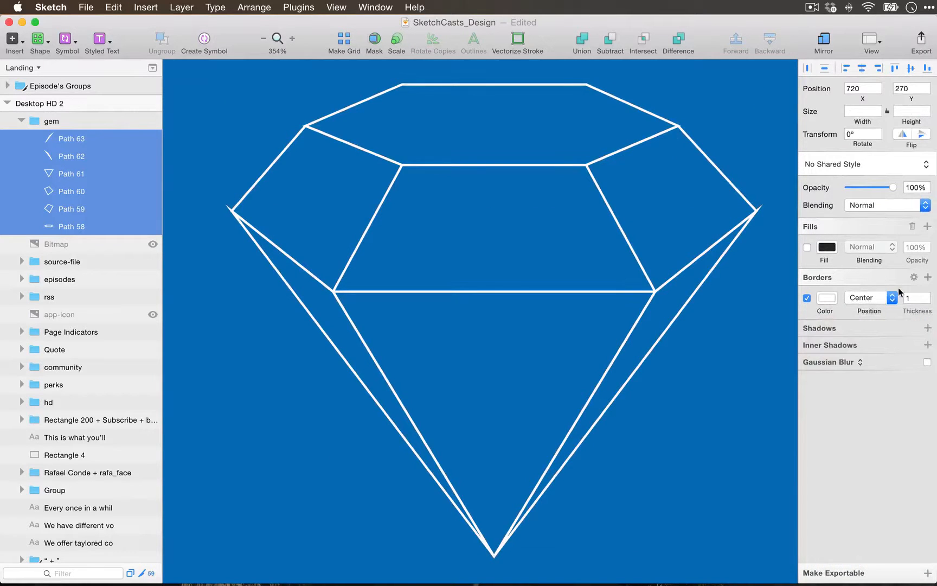
click(927, 297)
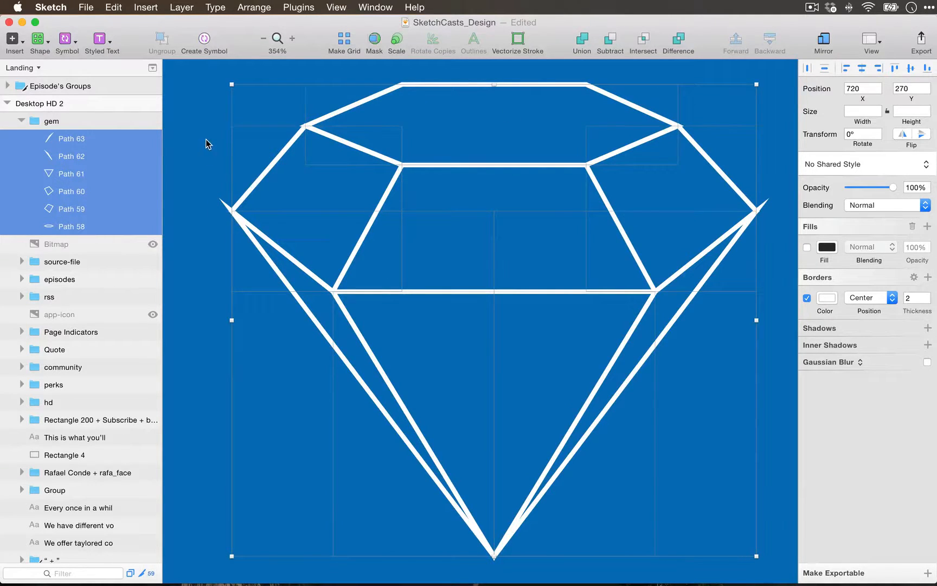
click(781, 324)
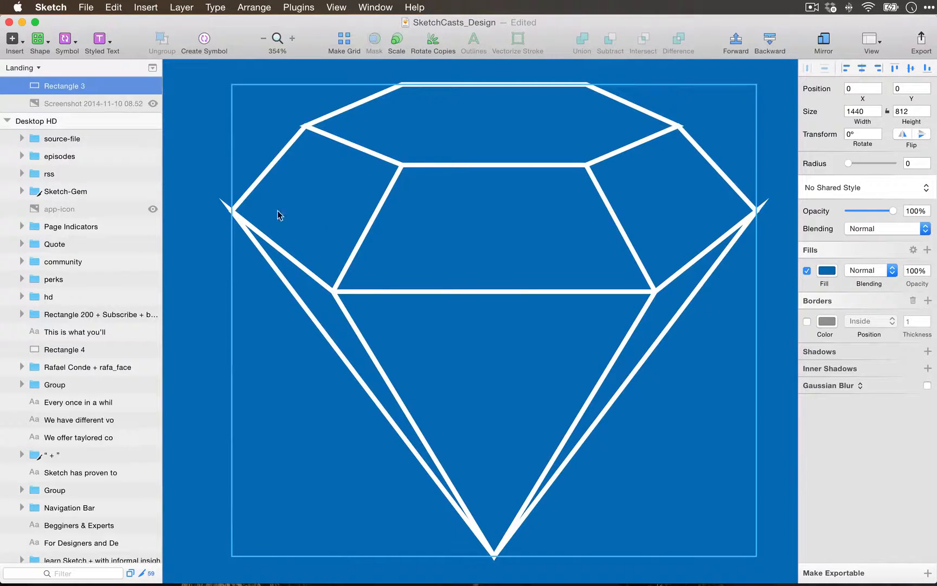
double_click(229, 211)
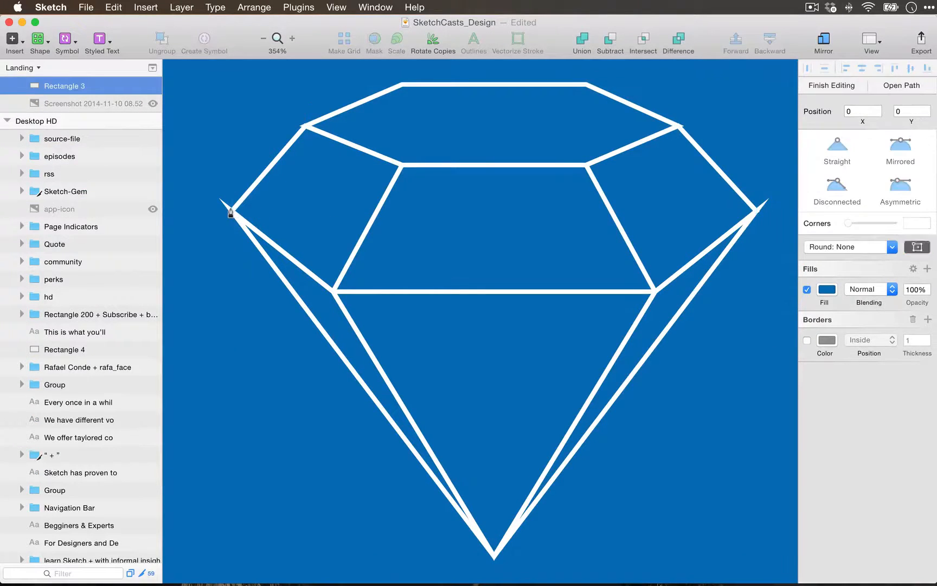
key(Escape)
click(255, 189)
key(Return)
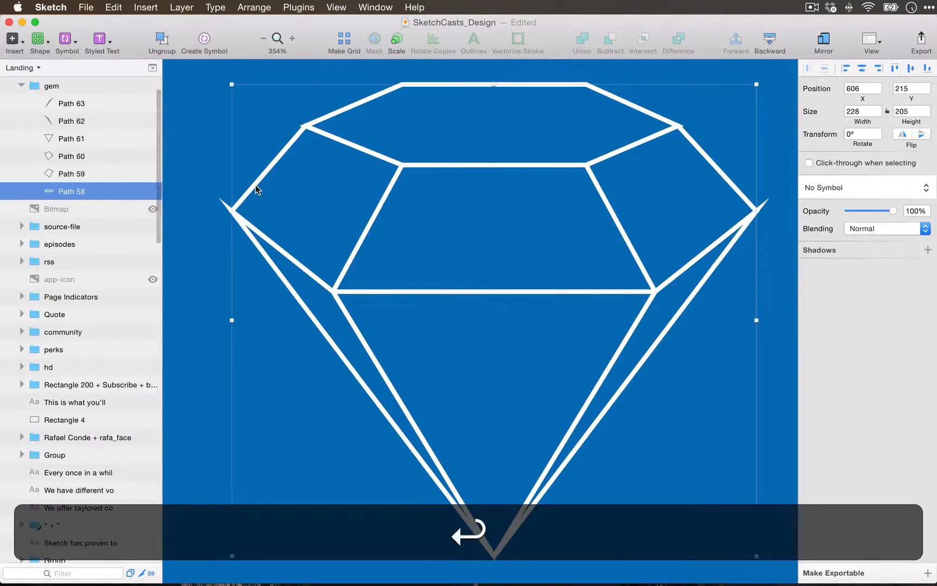
Set a corner radius of 1 on the upper-left facet's far left and top corners and finish editing the path
click(121, 174)
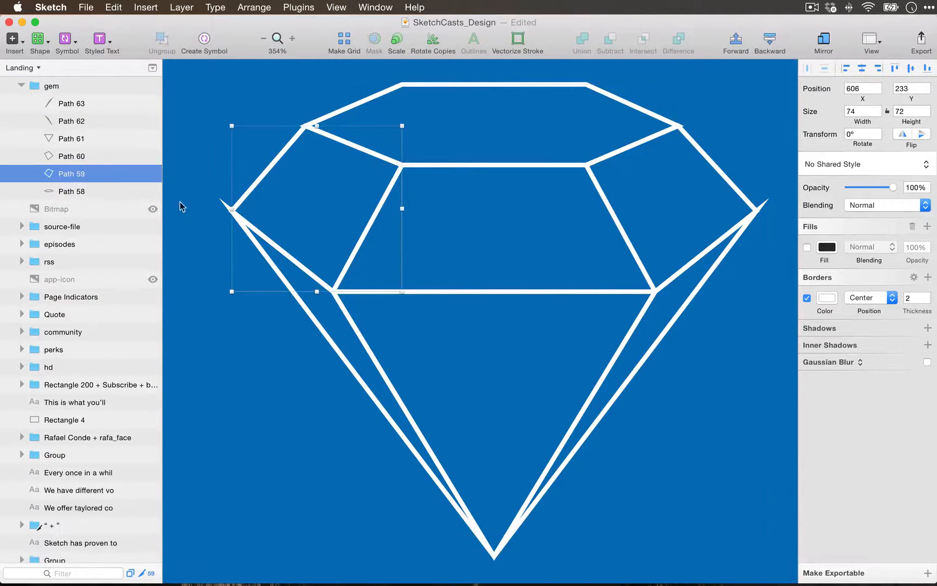
key(Return)
click(231, 212)
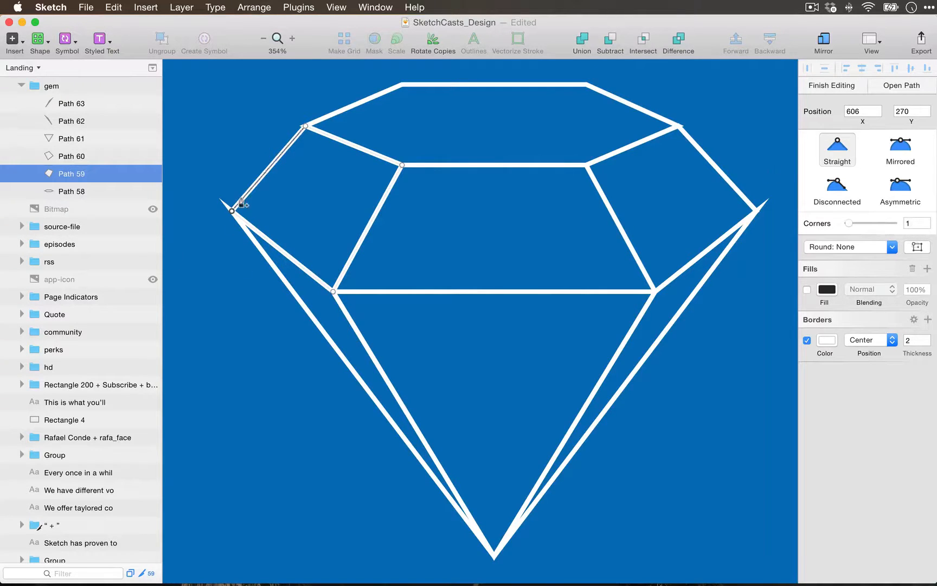
click(306, 126)
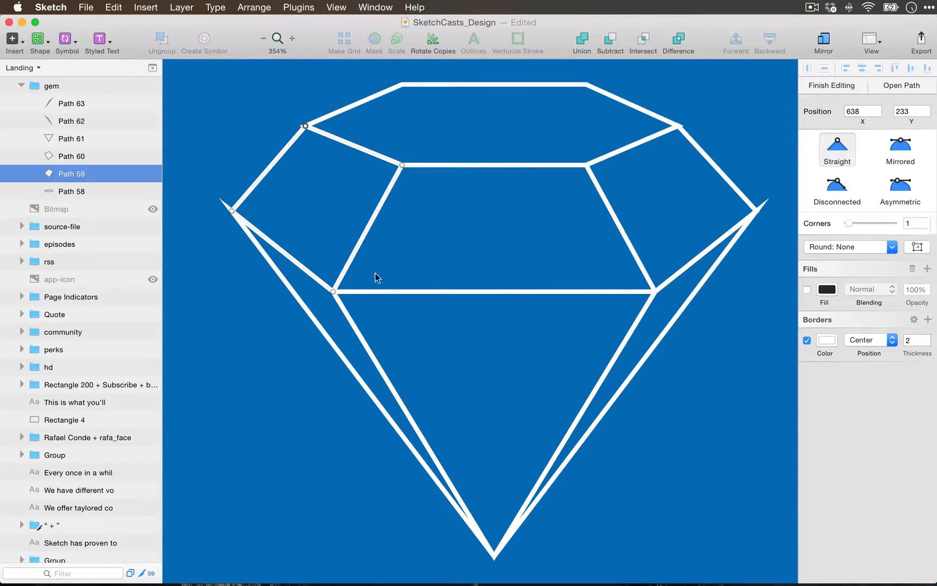
key(Escape)
Set a corner radius of 1 on the lower-left outer facet's far left corner
click(305, 310)
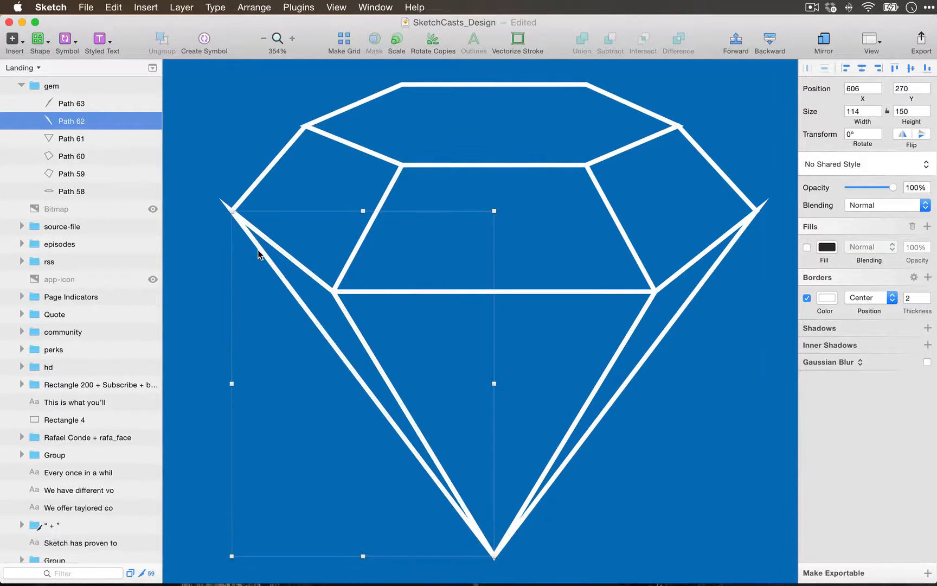
key(Return)
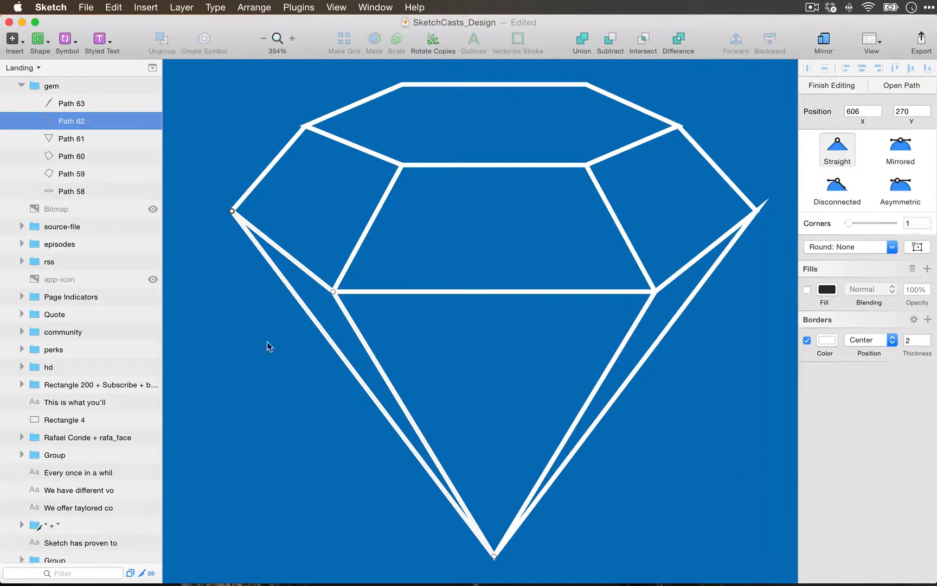
click(223, 252)
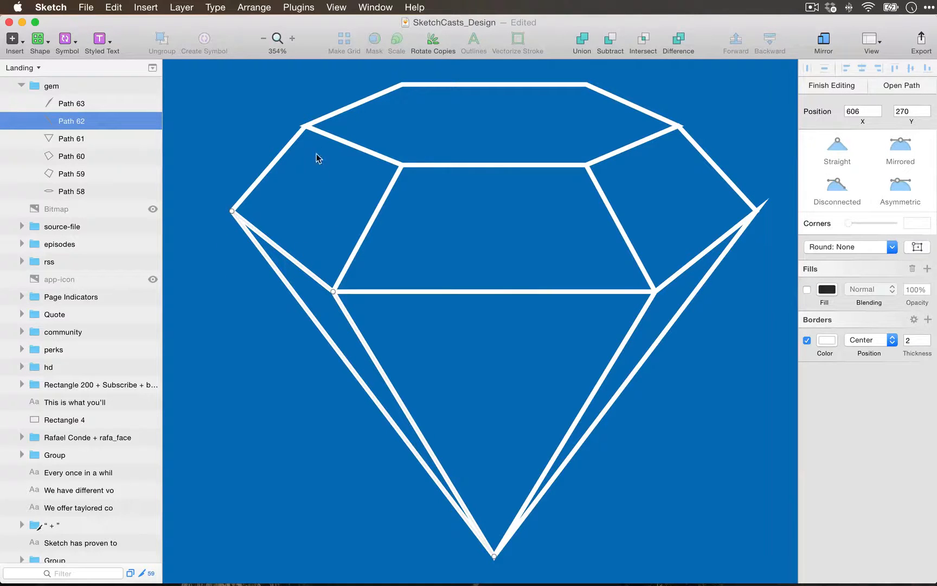
key(Escape)
Set a corner radius of 1 on the top facet's left and right corners
click(325, 115)
key(Return)
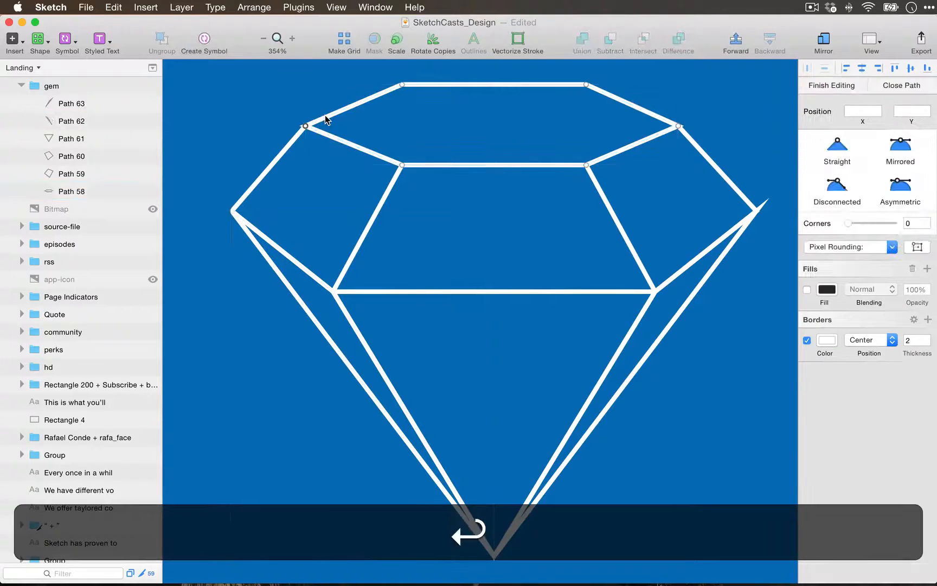
click(304, 126)
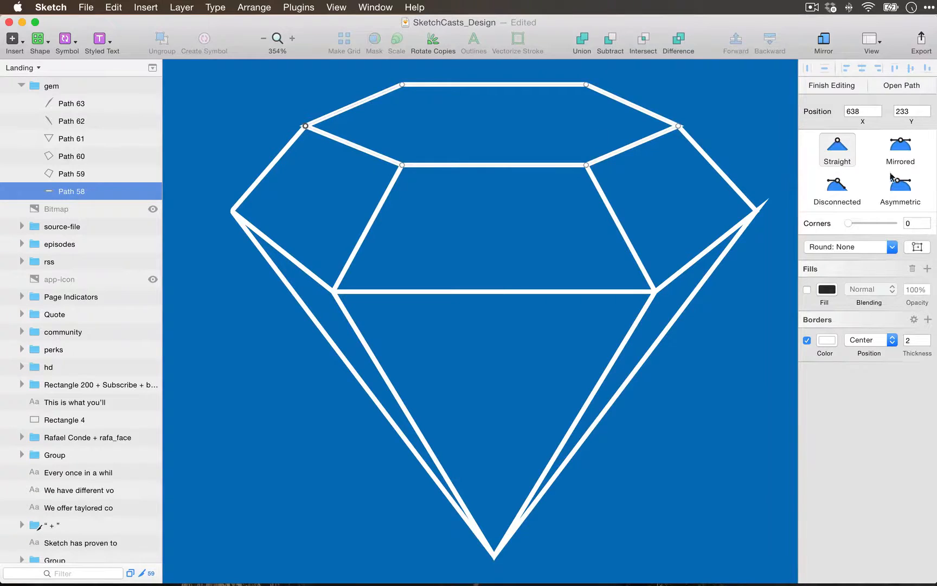
click(926, 220)
click(678, 125)
key(Return)
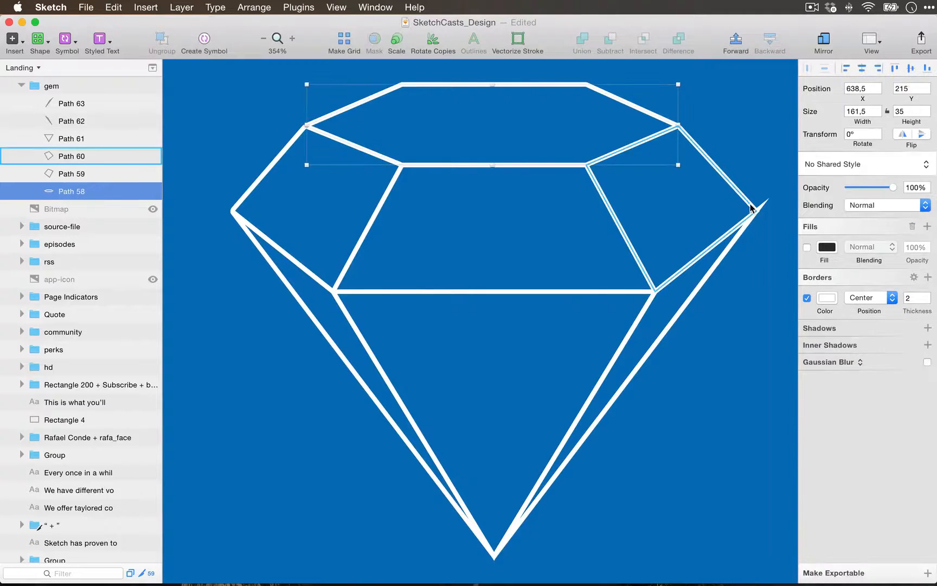
Set a corner radius of 1 on the upper-right facet's far right corner
click(751, 207)
key(Return)
click(752, 209)
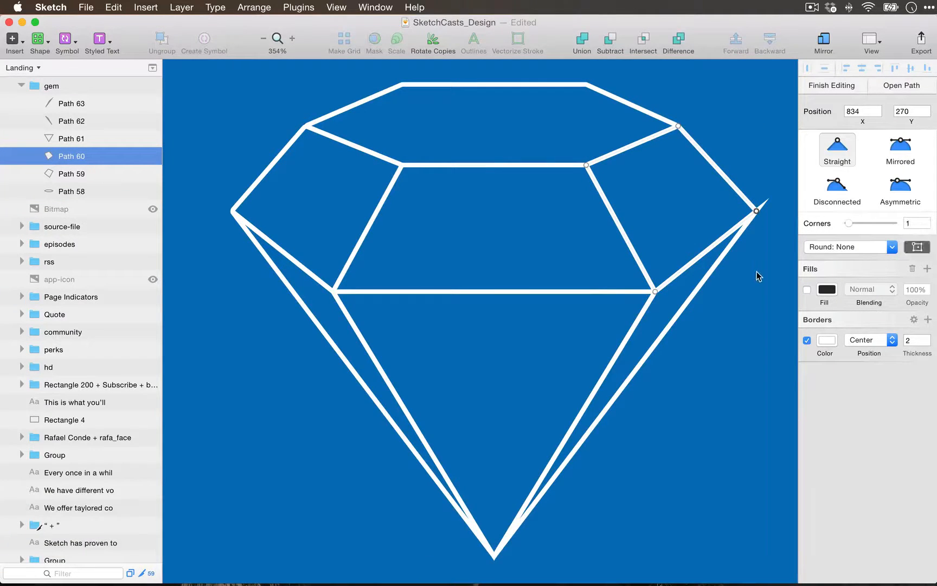
key(Escape)
Set a corner radius of 1 on the lower-right outer facet's far right corner and finish editing the path
click(681, 299)
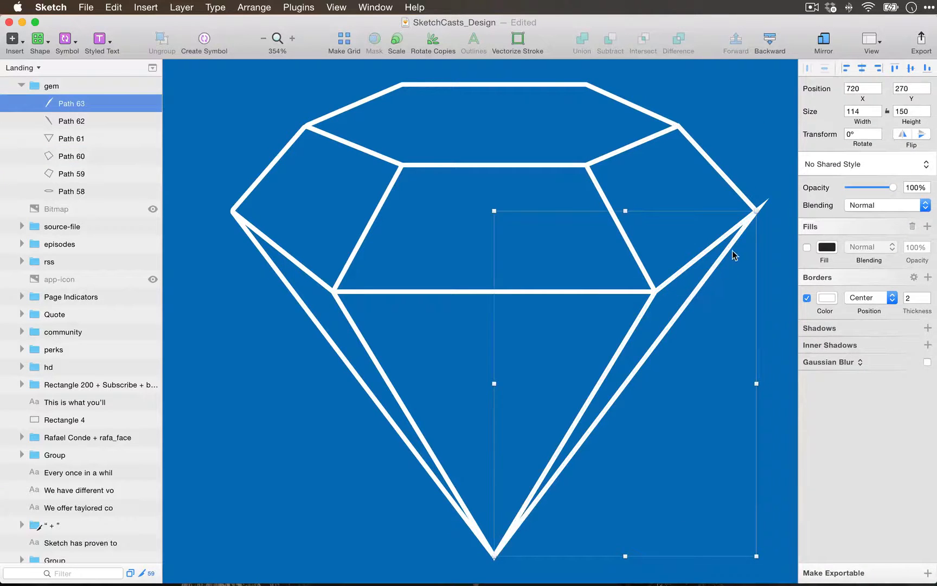
key(Return)
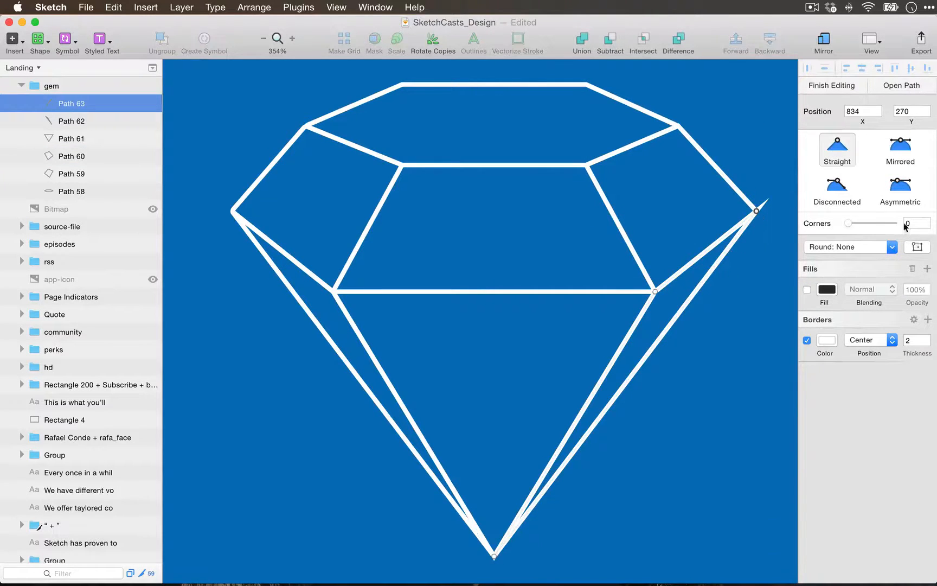
click(927, 221)
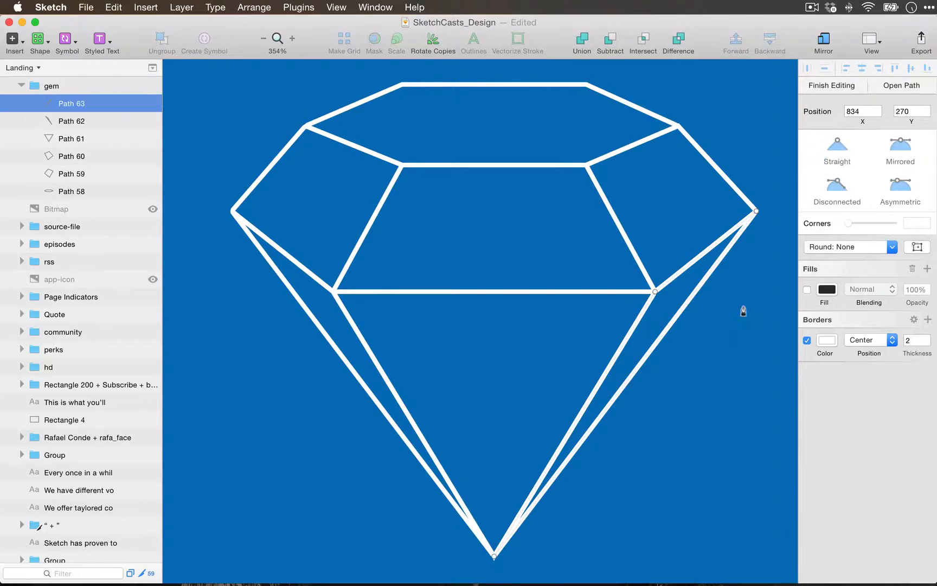
key(Escape)
key(Escape)
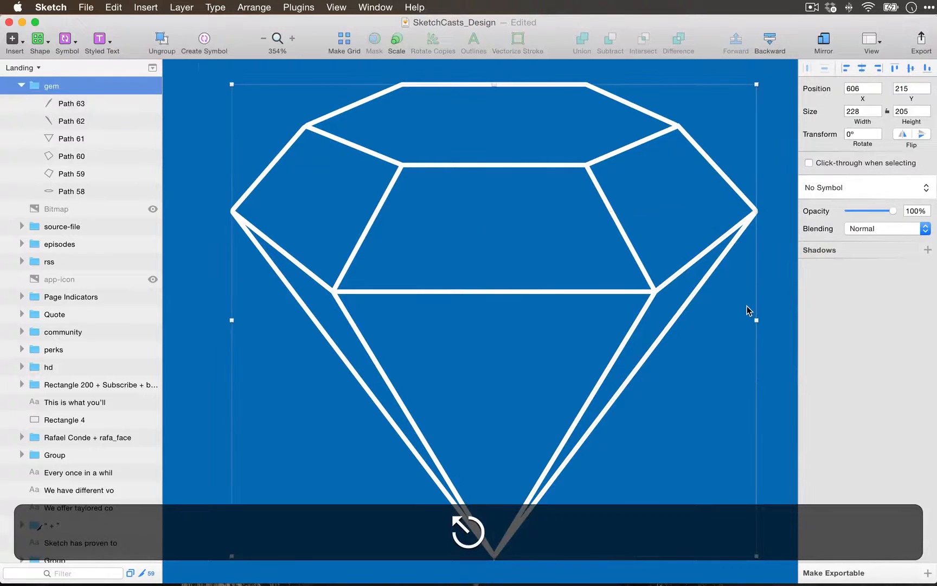
Set the border thickness of all six paths in the gem group to 3
key(cmd+2)
click(777, 315)
key(super+2)
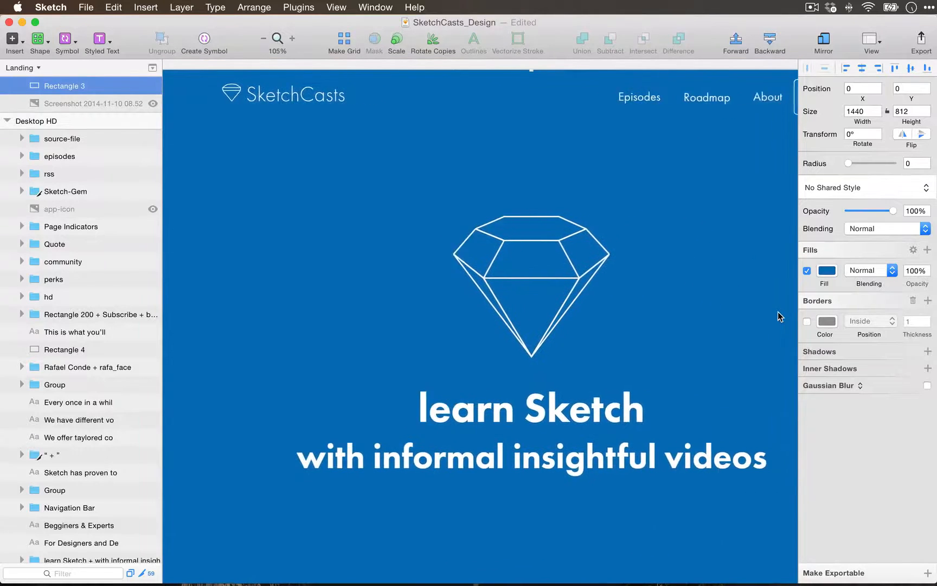
key(super+plus)
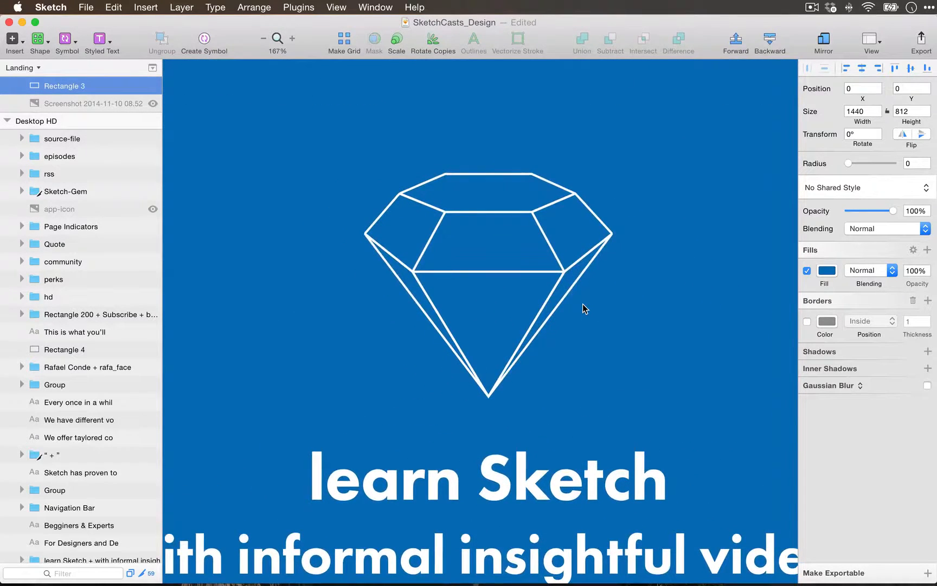
click(558, 288)
click(86, 103)
shift+click(89, 190)
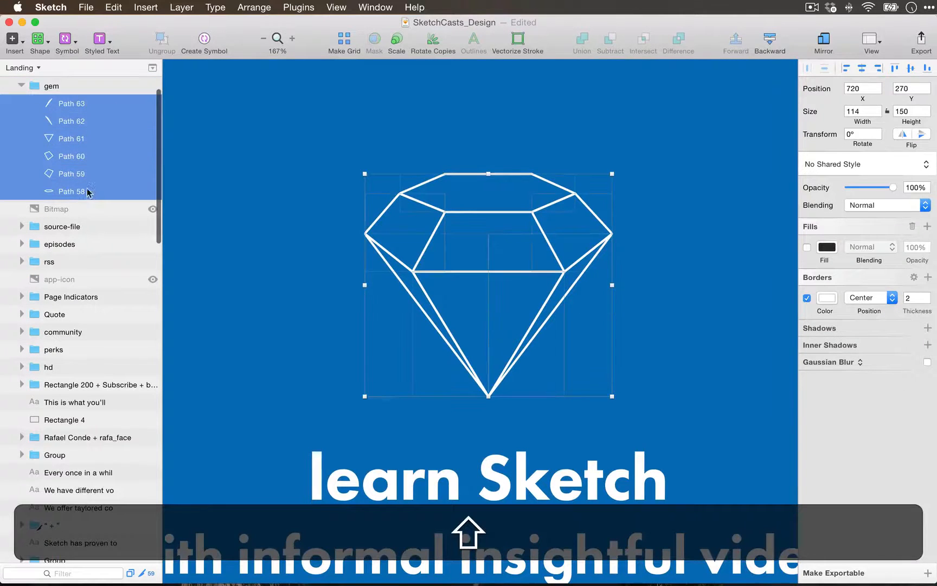
click(927, 296)
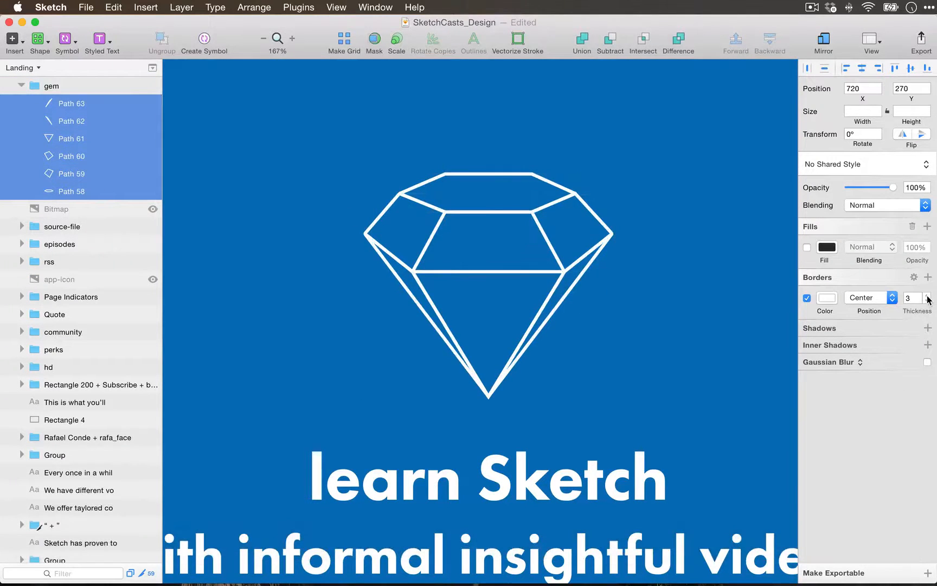
click(927, 295)
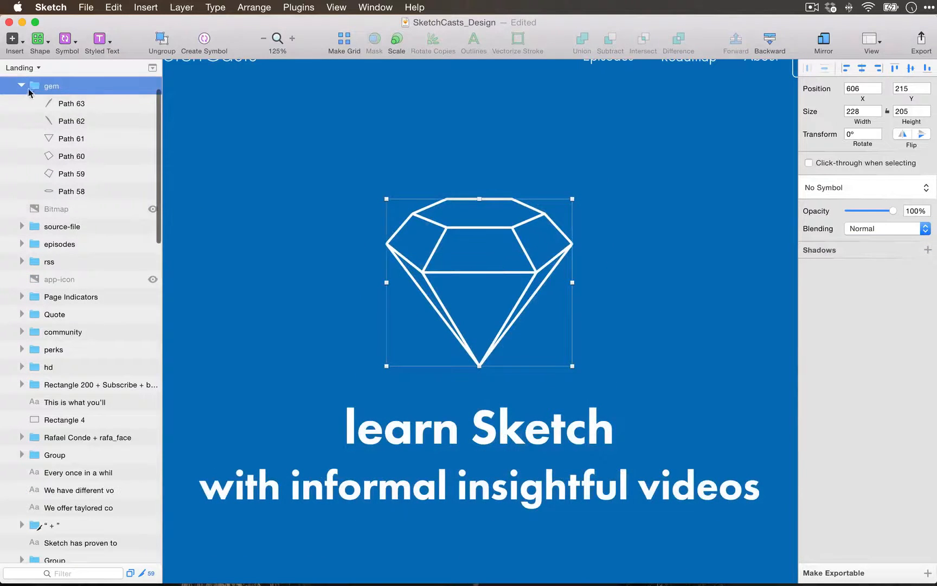
Make the gem group exportable at 1x as SVG and export it to the Desktop under the name gem
click(22, 85)
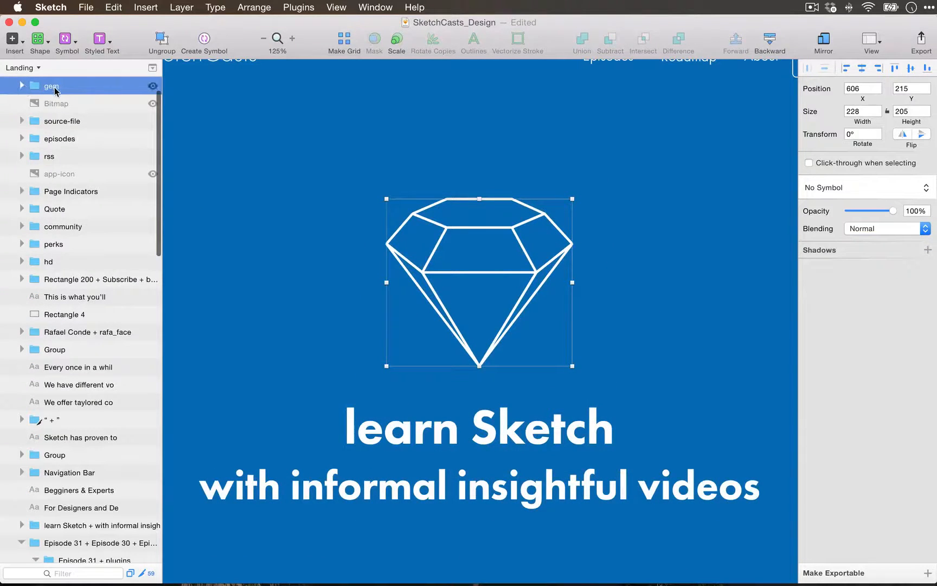
scroll(54, 95, up, 2)
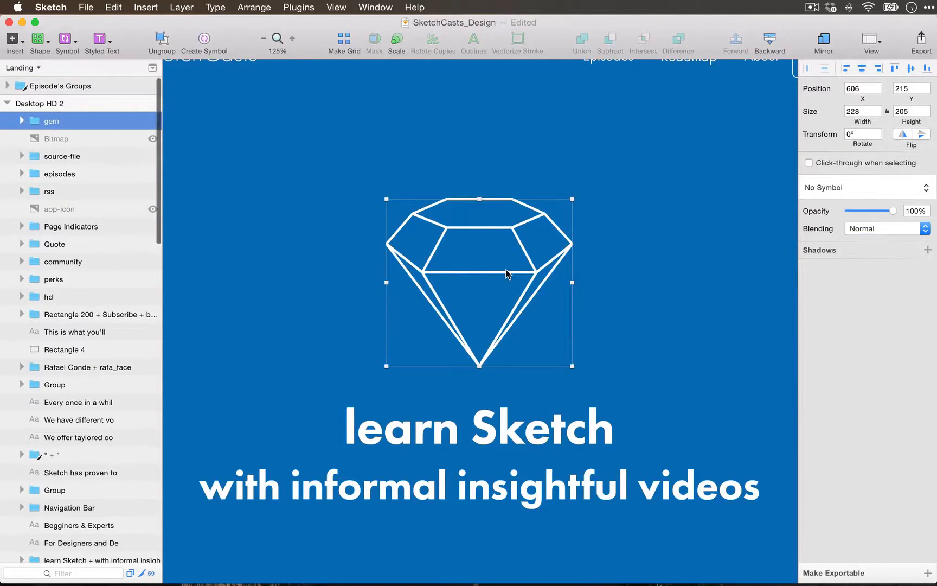
click(862, 574)
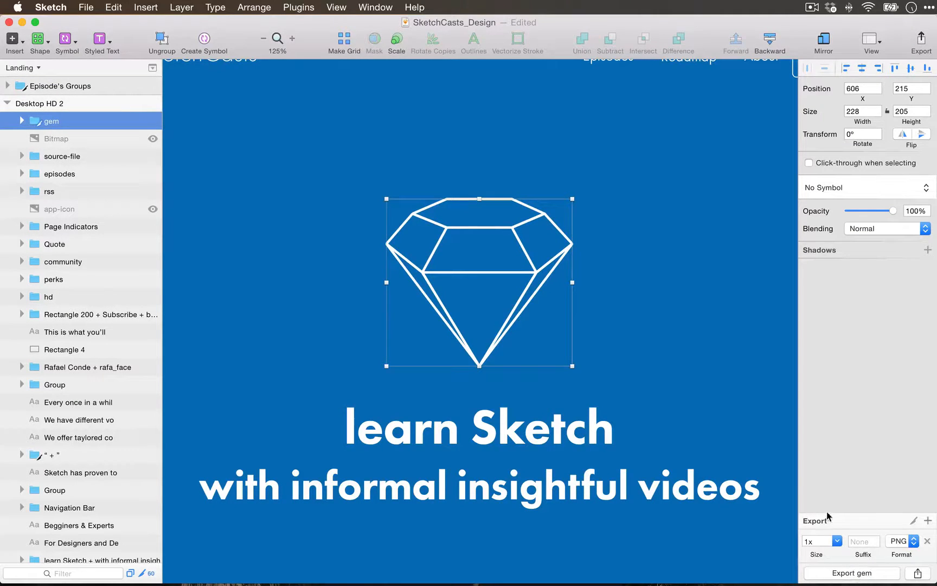
click(912, 542)
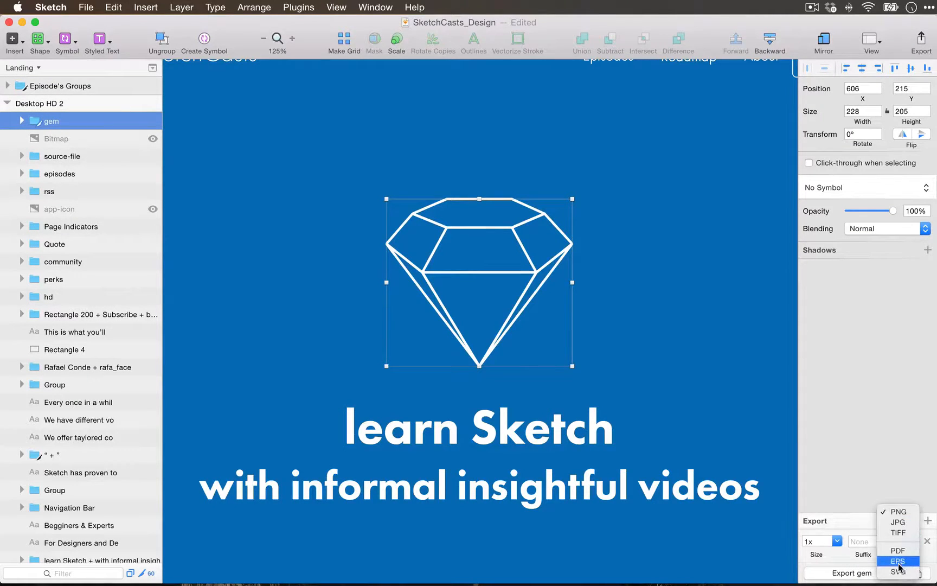
click(900, 570)
click(847, 572)
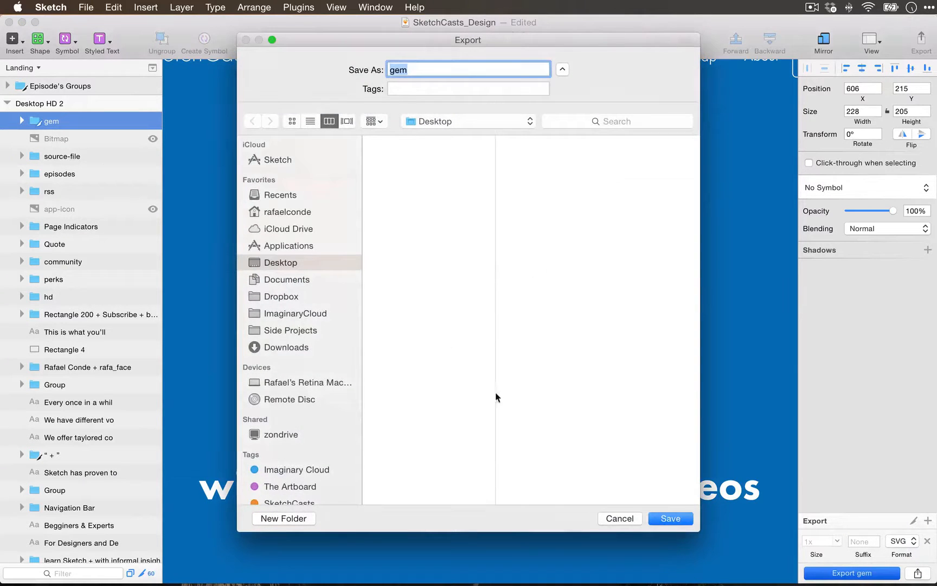
click(667, 517)
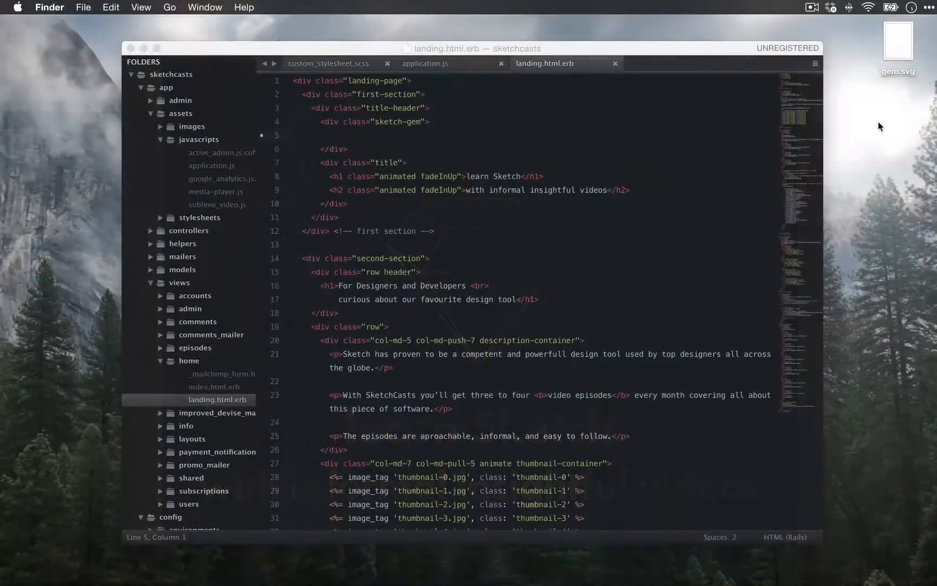
Preview the exported gem.svg file on the desktop and close the preview
click(898, 53)
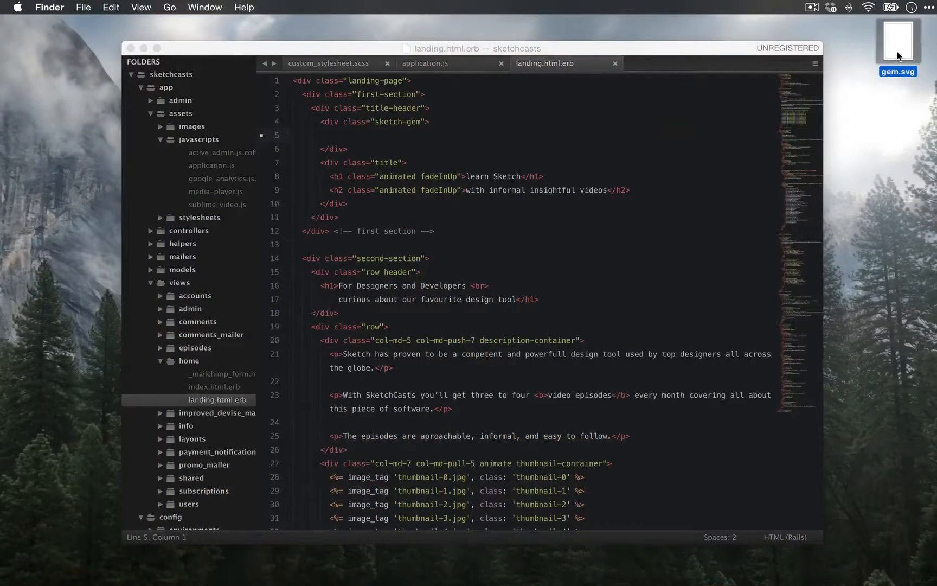
key(space)
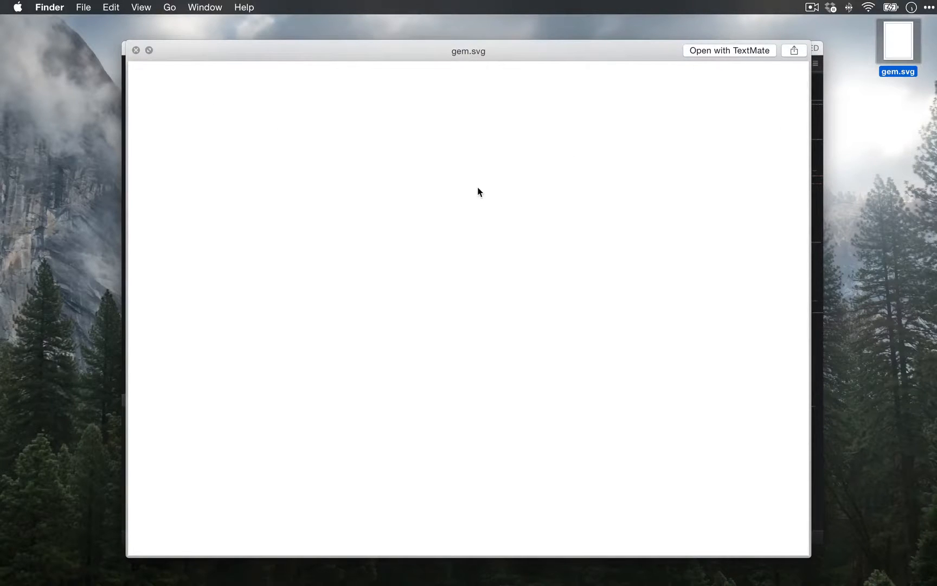
key(space)
click(889, 79)
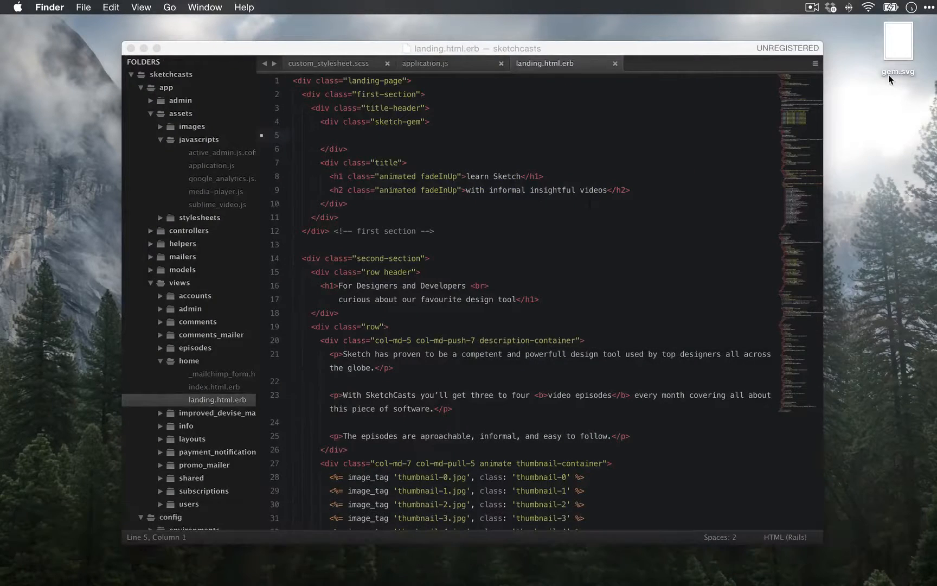
click(894, 50)
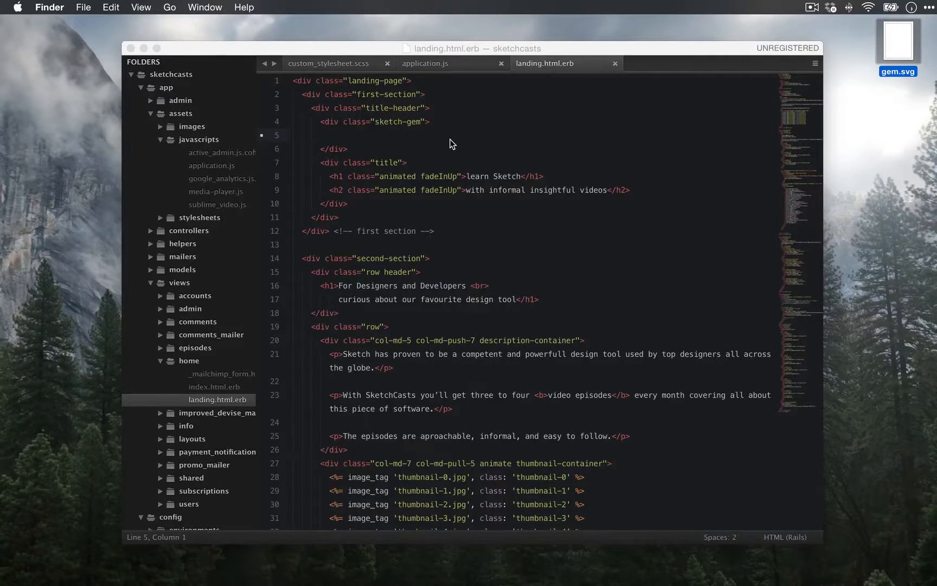
Switch to Safari and load the localhost landing page in a new tab
key(super+Tab)
key(super+t)
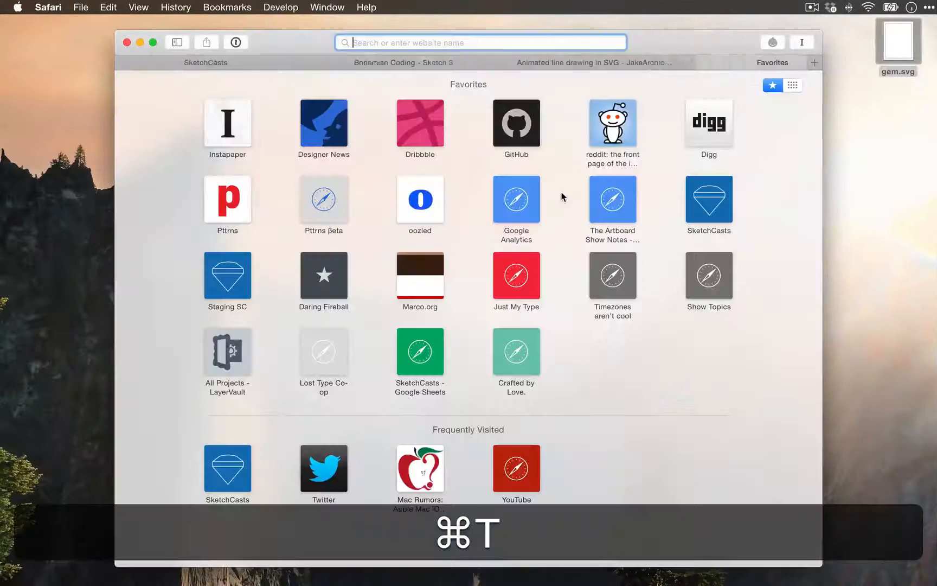
text(loca)
key(Return)
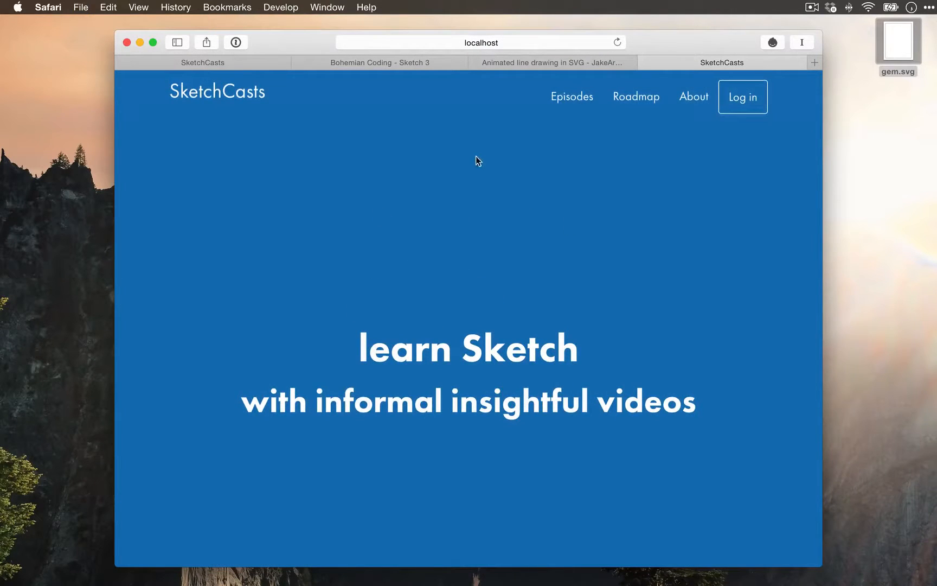
Switch to Sublime Text and start an img tag with a src attribute inside the sketch-gem div of landing.html.erb
key(ctrl+Right)
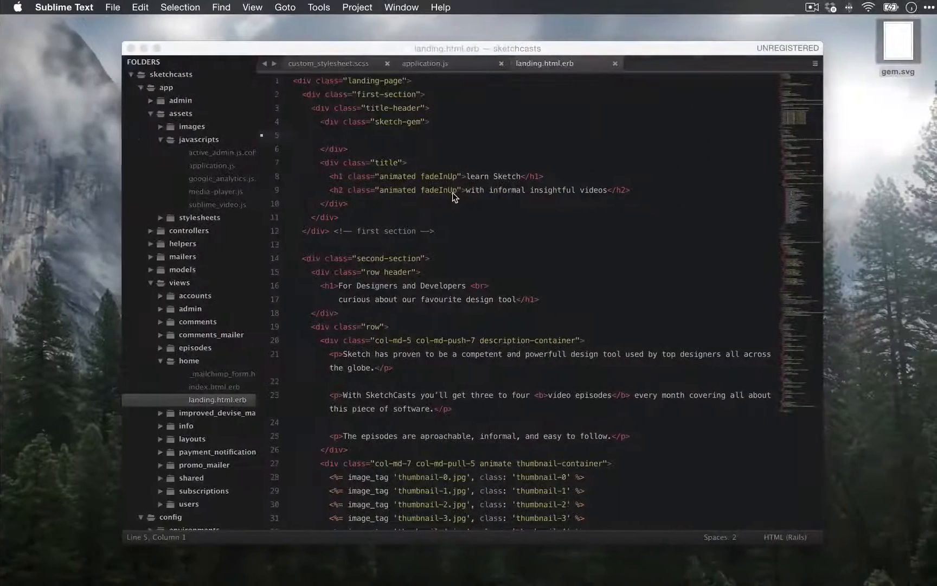
key(Tab)
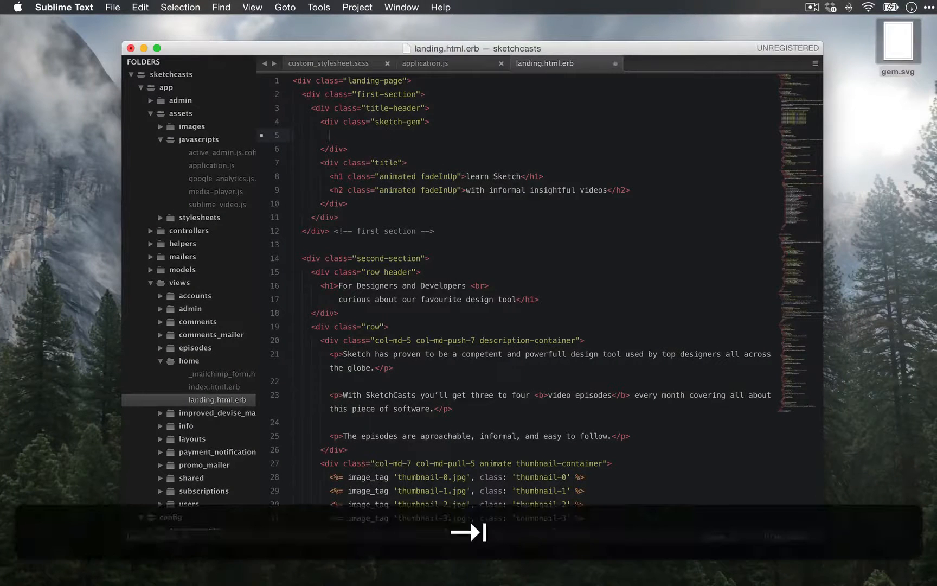
text(<im)
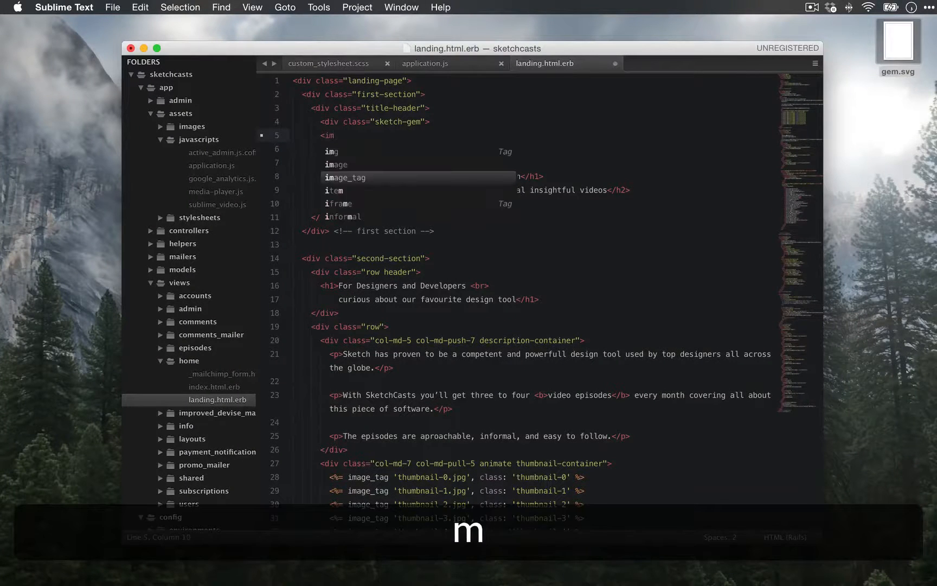
key(Tab)
key(BackSpace)
key(BackSpace)
text(g src)
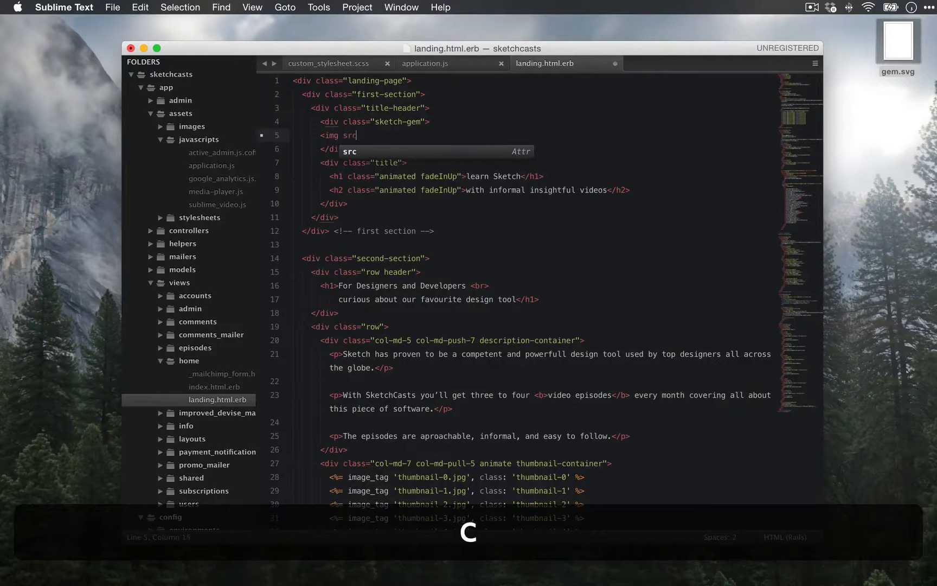
Switch to Finder and copy gem.svg into the project's app/assets/images folder, keeping the original on the desktop
key(super+Tab)
key(super+Tab)
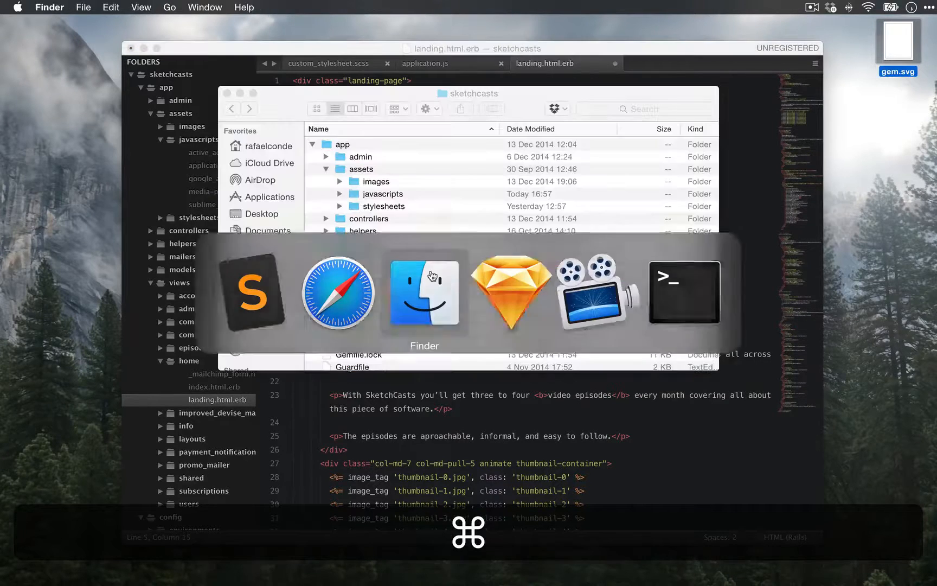
drag(898, 46, 375, 185)
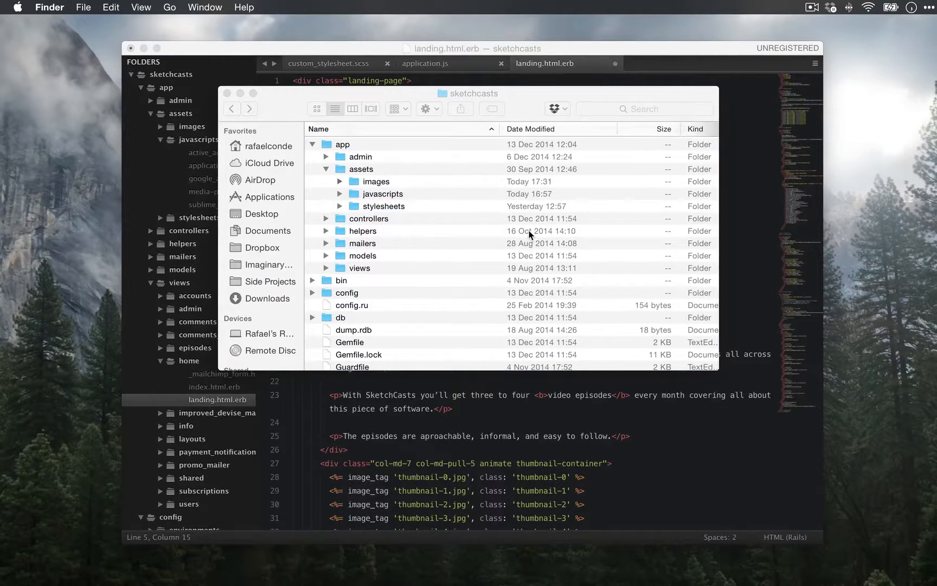
key(super+z)
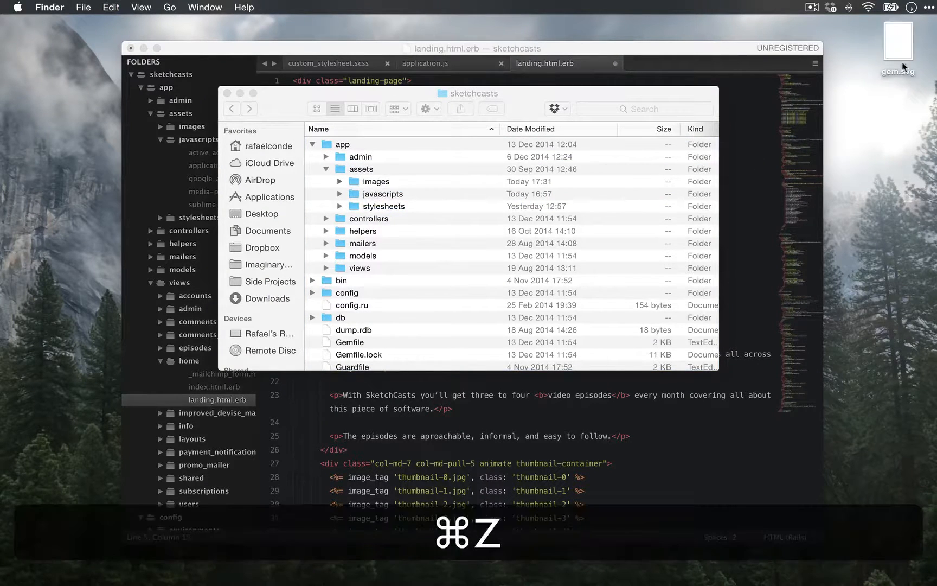
click(901, 52)
key(alt)
drag(895, 56, 388, 183)
Return to Sublime Text, complete the img tag with the source assets/gem.svg, indent it inside the div and save the file
click(732, 161)
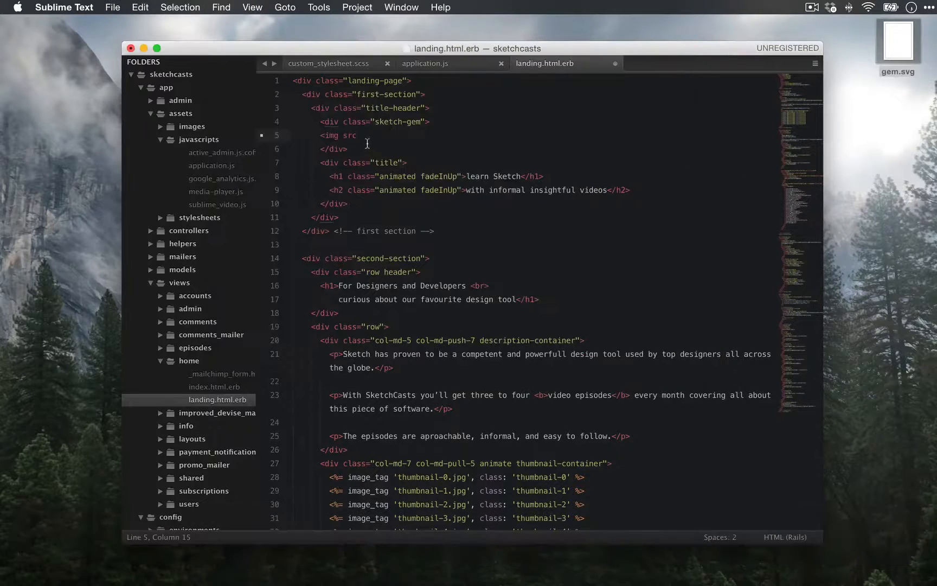
text(=")
key(shift+BackSpace)
text(")
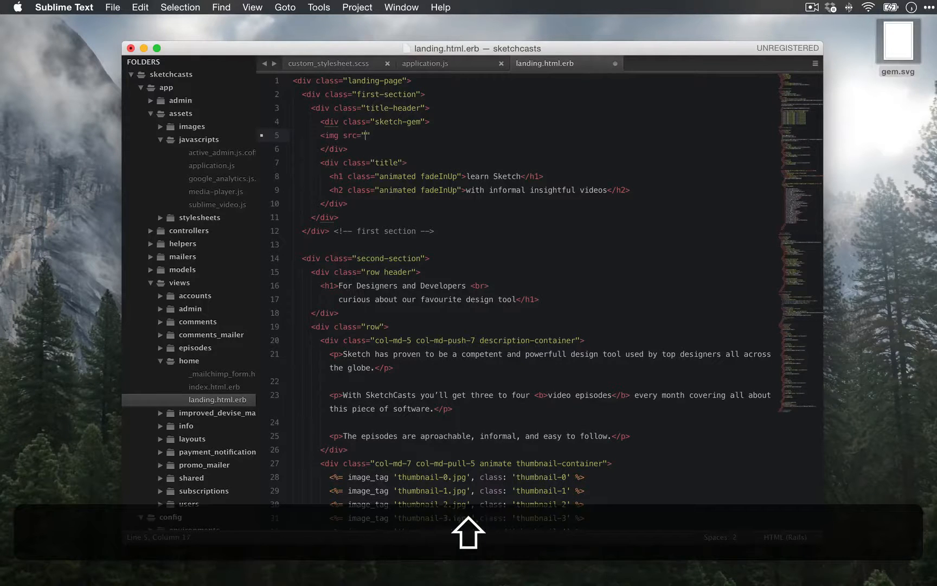
text(assets/)
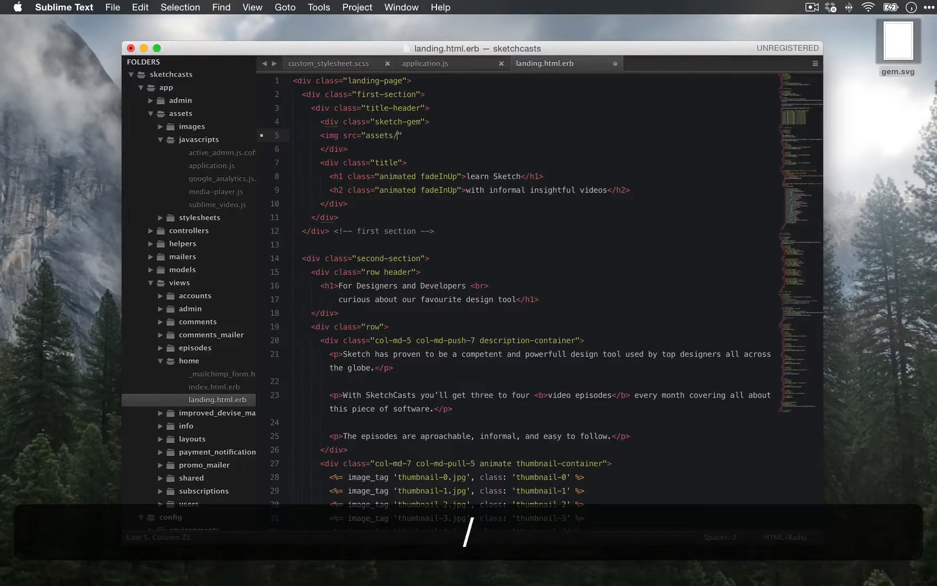
text(gem.svg)
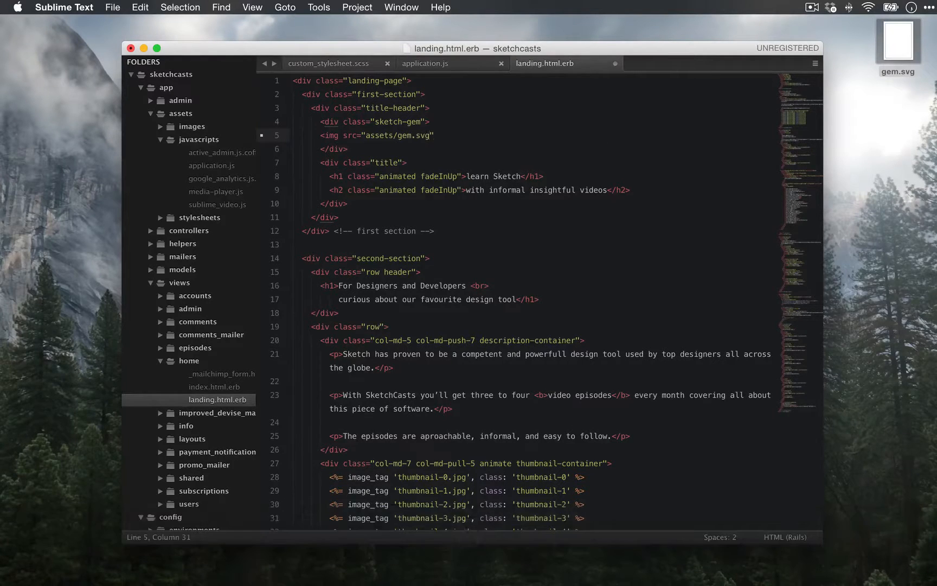
key(Right)
key(Right)
key(Right)
key(Right)
text(>)
key(cmd+Left)
key(Tab)
key(cmd+s)
Switch to Safari, reload the localhost landing page and examine the gem above the headline
key(super+Tab)
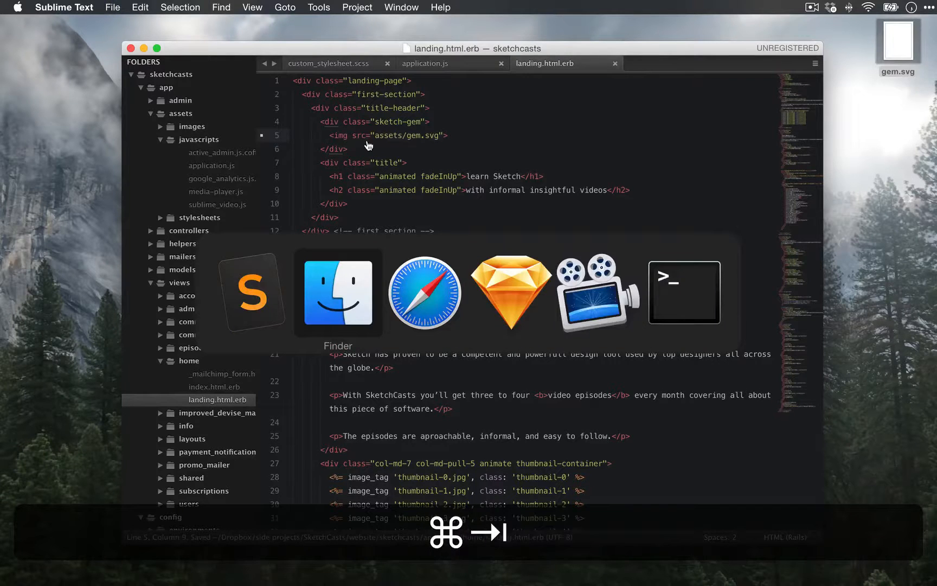
key(super+Tab)
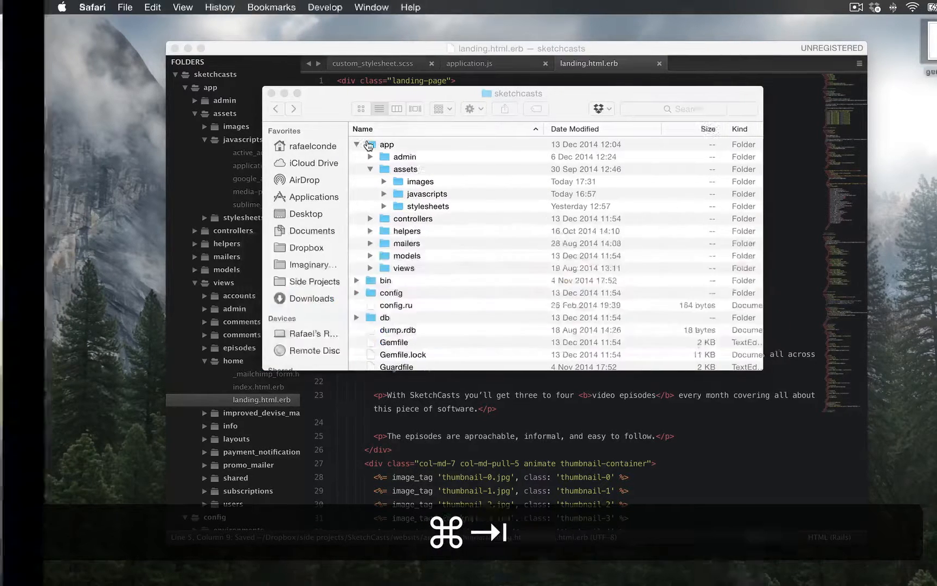
key(super+r)
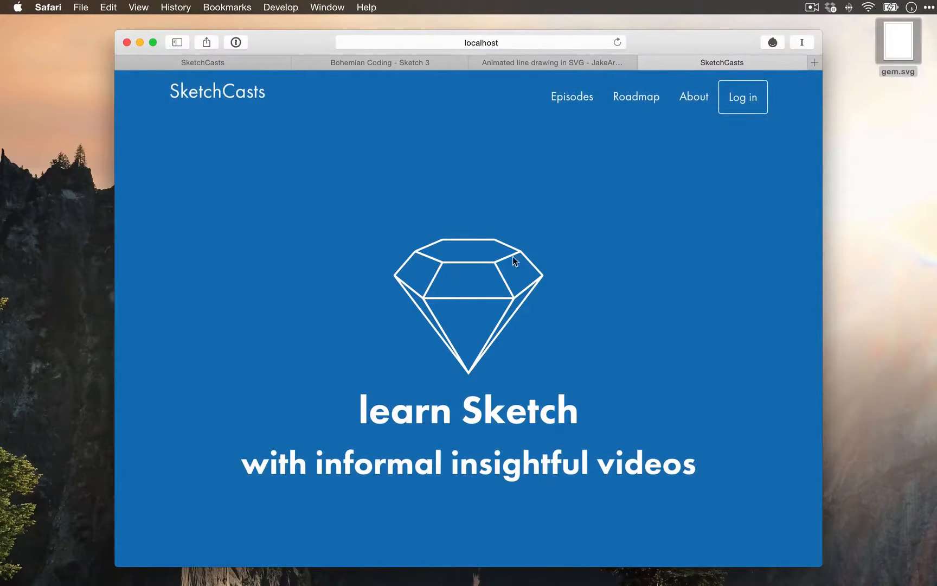
scroll(556, 296, down, 5)
scroll(556, 296, up, 5)
Open the desktop copy of gem.svg in TextMate and examine its path code
key(ctrl+Right)
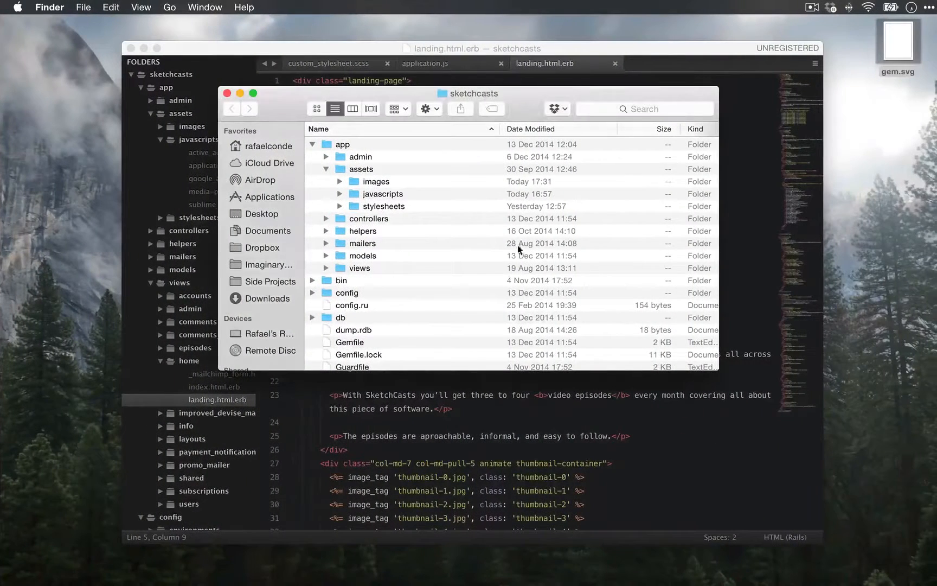
click(741, 54)
click(882, 38)
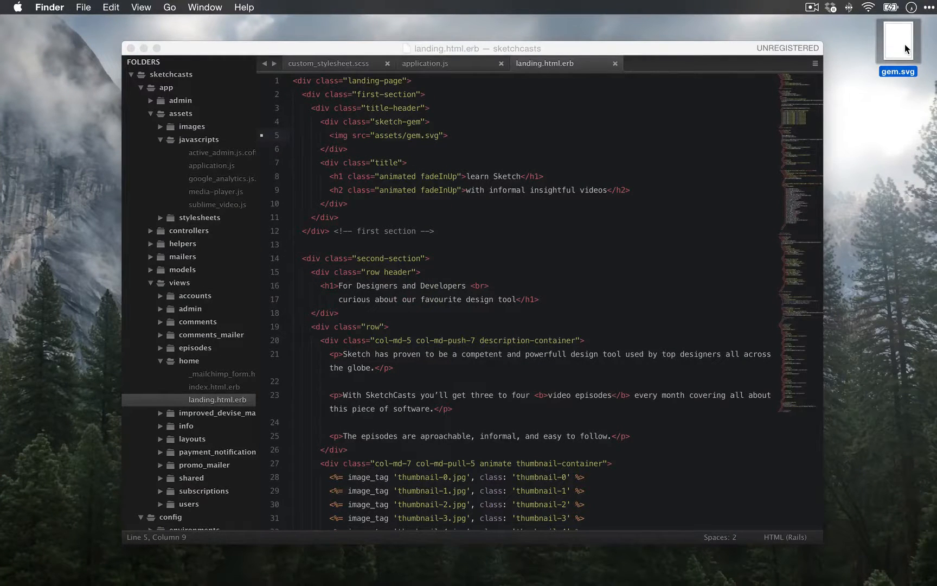
double_click(906, 49)
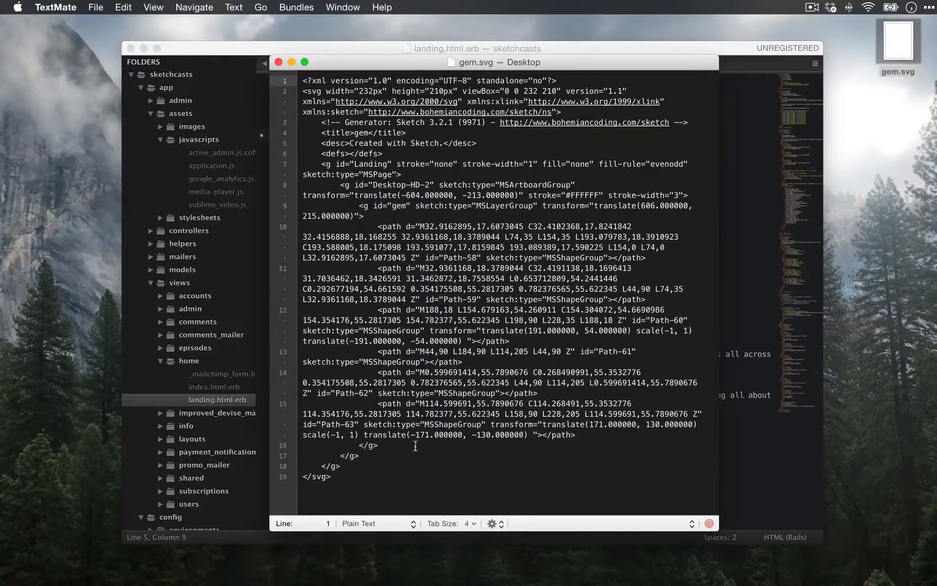
click(389, 487)
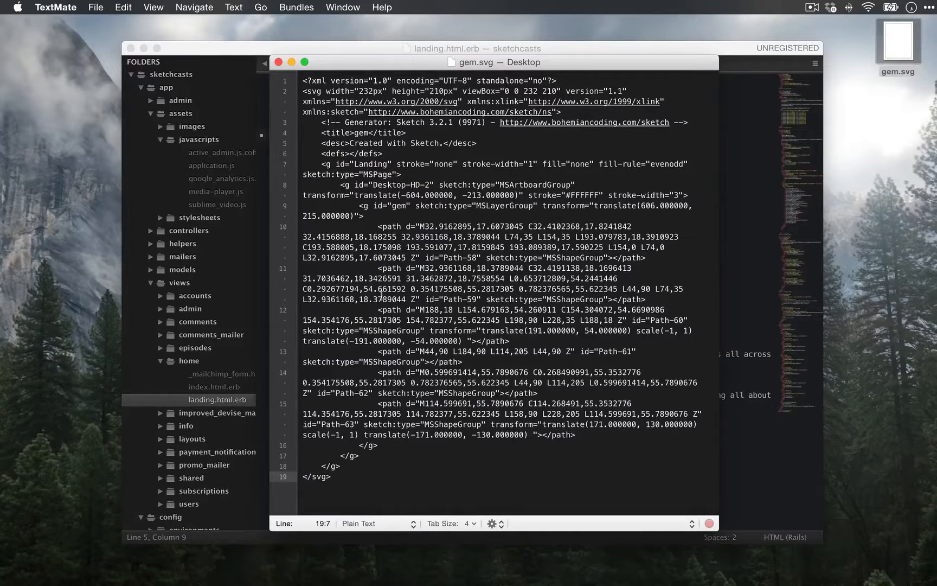
Examine the individual path elements and closing group tags in the gem.svg code, and close the file
drag(380, 230, 413, 230)
drag(379, 268, 399, 268)
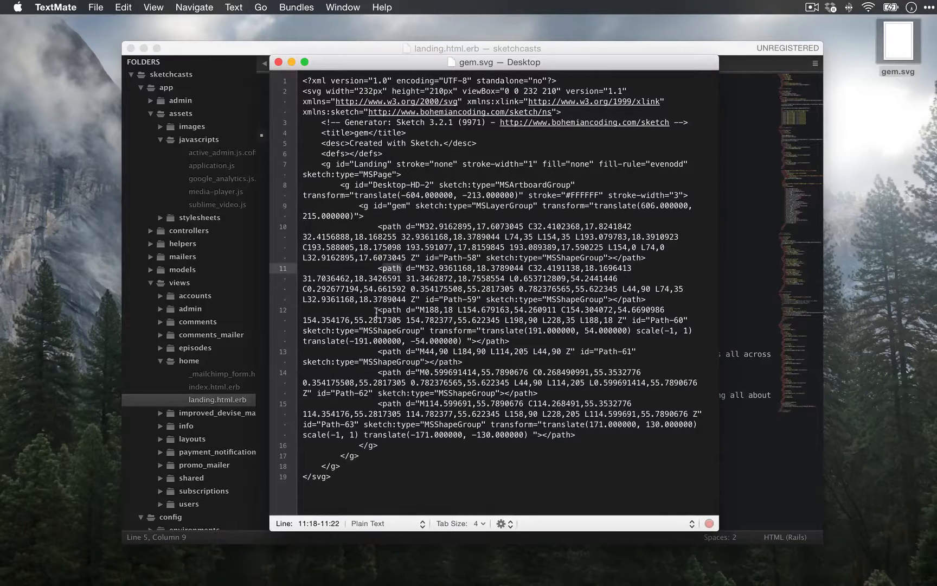
drag(376, 312, 397, 312)
drag(378, 352, 402, 374)
click(384, 415)
click(414, 455)
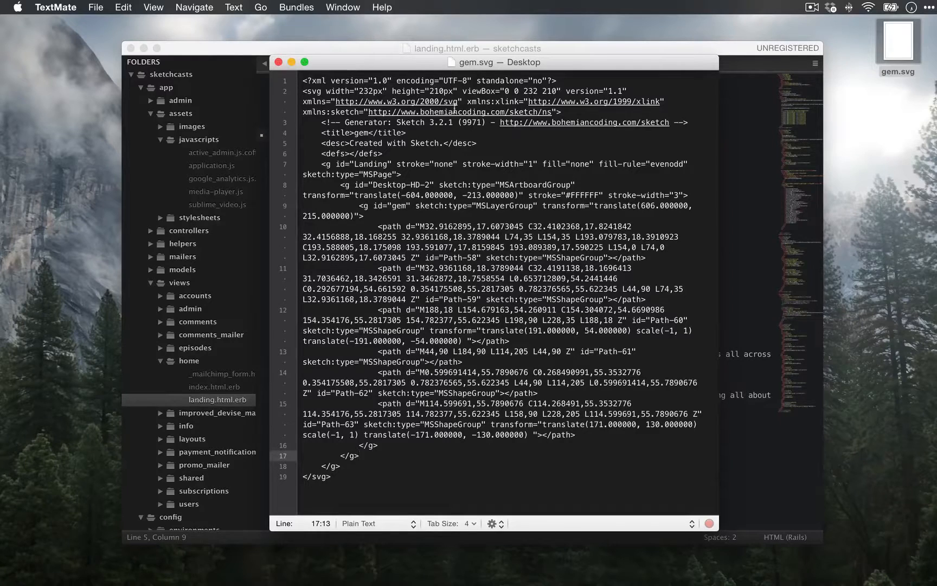
click(278, 62)
Return to Sublime Text and delete the img tag inside the sketch-gem div of landing.html.erb
click(517, 224)
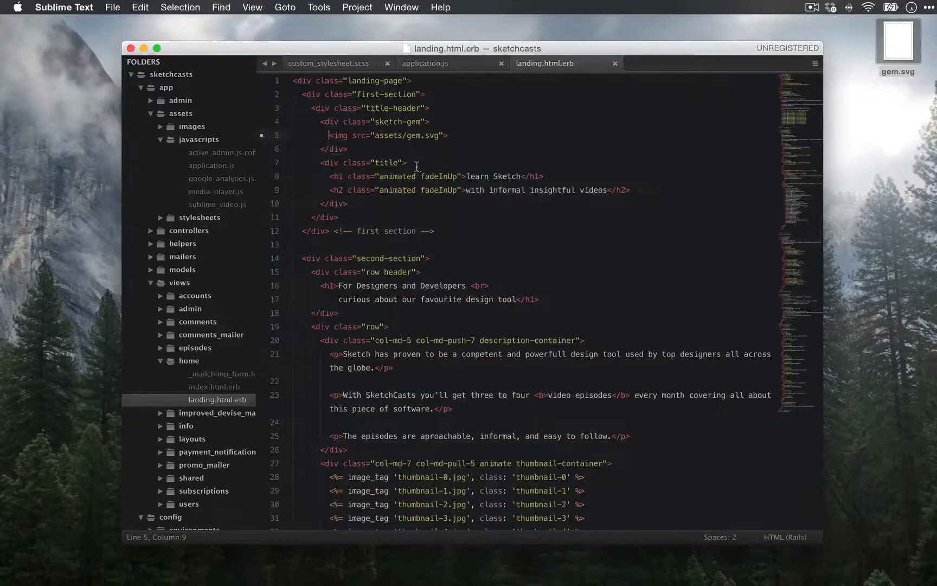
key(super+Right)
key(super+shift+Left)
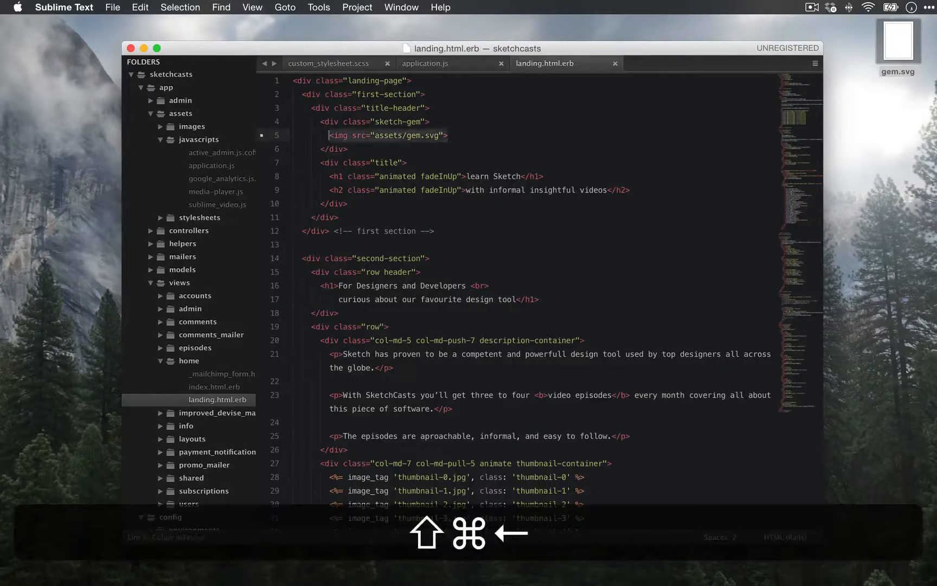
key(BackSpace)
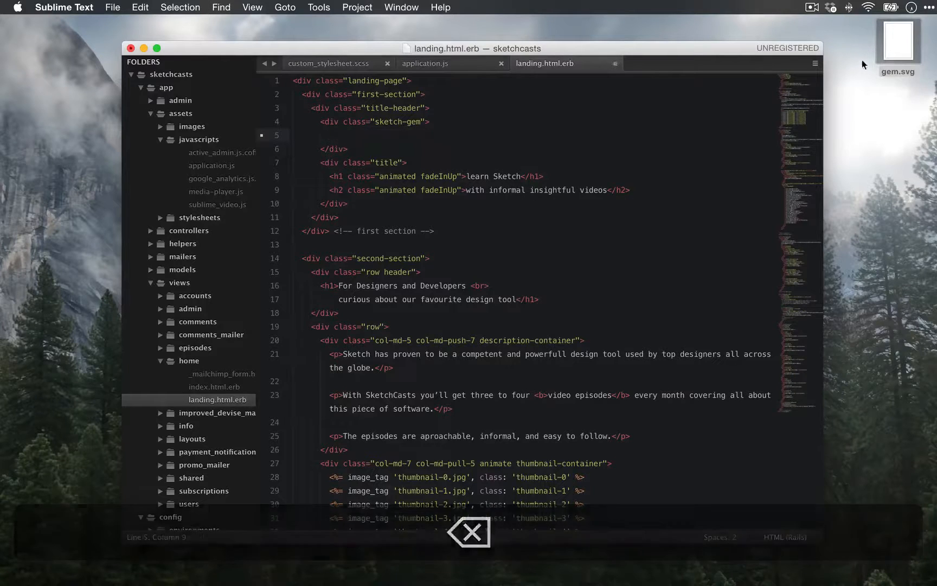
Open the desktop copy of gem.svg in Sublime Text and copy its entire code
drag(891, 73, 589, 574)
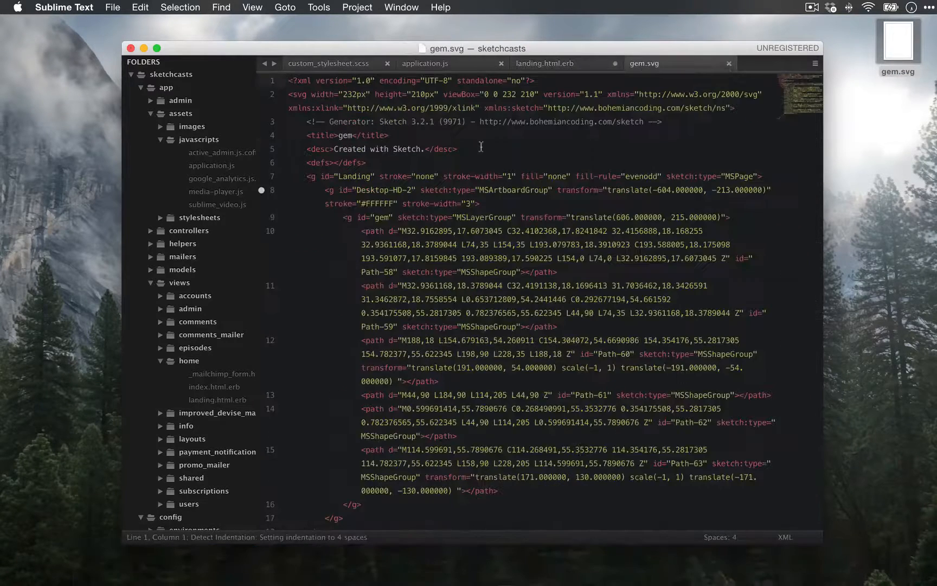
scroll(395, 519, down, 1)
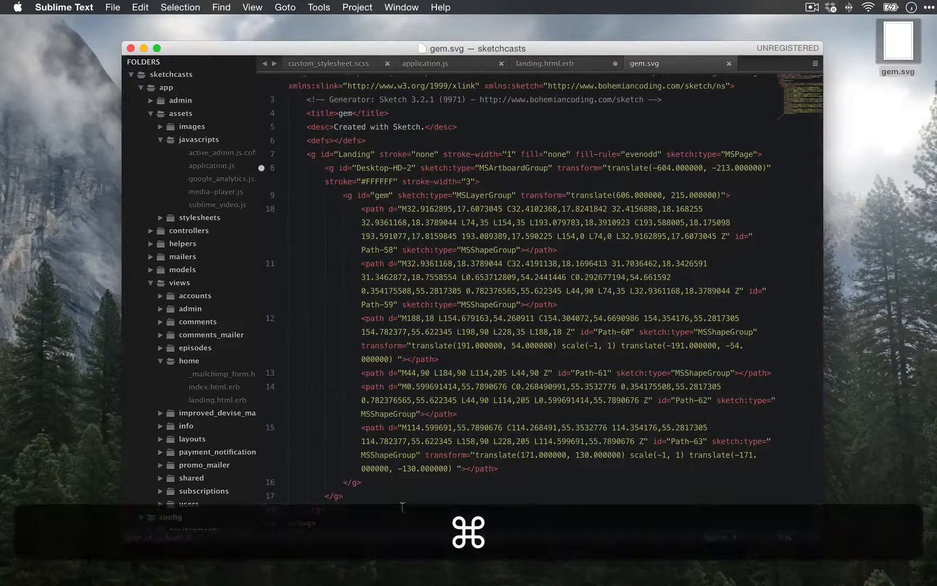
key(super+a)
key(super+c)
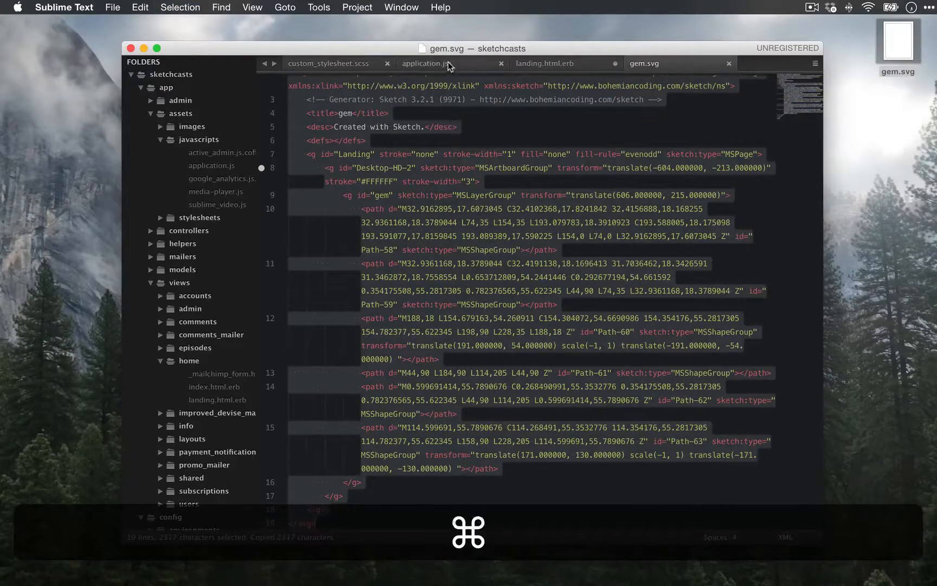
Paste the copied SVG code into the empty line of the sketch-gem div in landing.html.erb
click(544, 63)
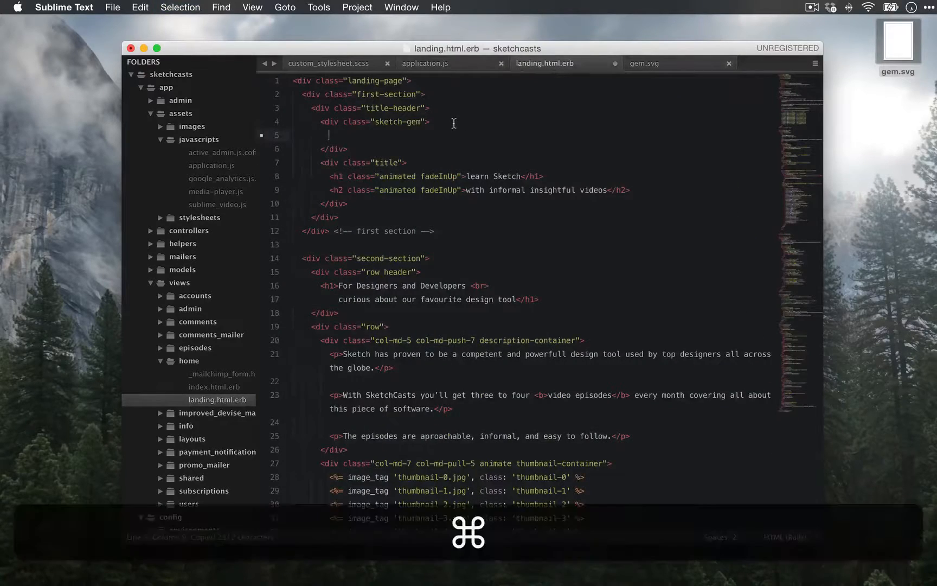
key(super+v)
scroll(417, 369, up, 2)
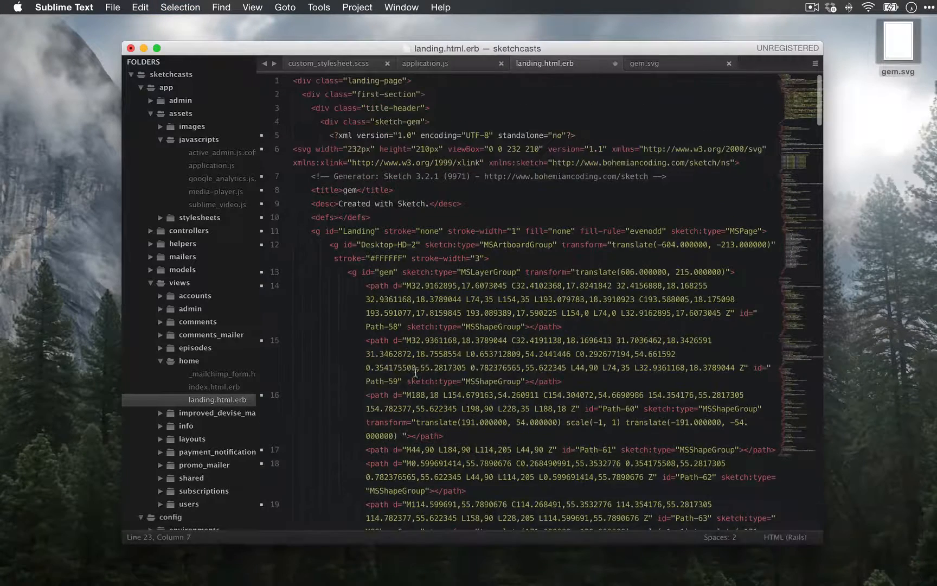
Indent the pasted lines from the opening svg tag downward to align with the xml declaration inside the div
key(shift)
shift+click(293, 149)
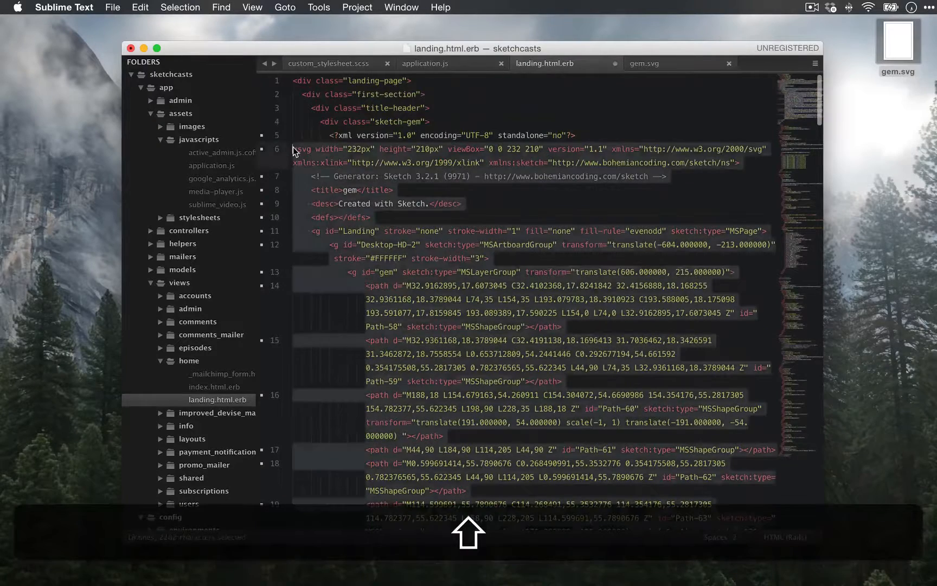
key(super+bracketright)
key(super+bracketright)
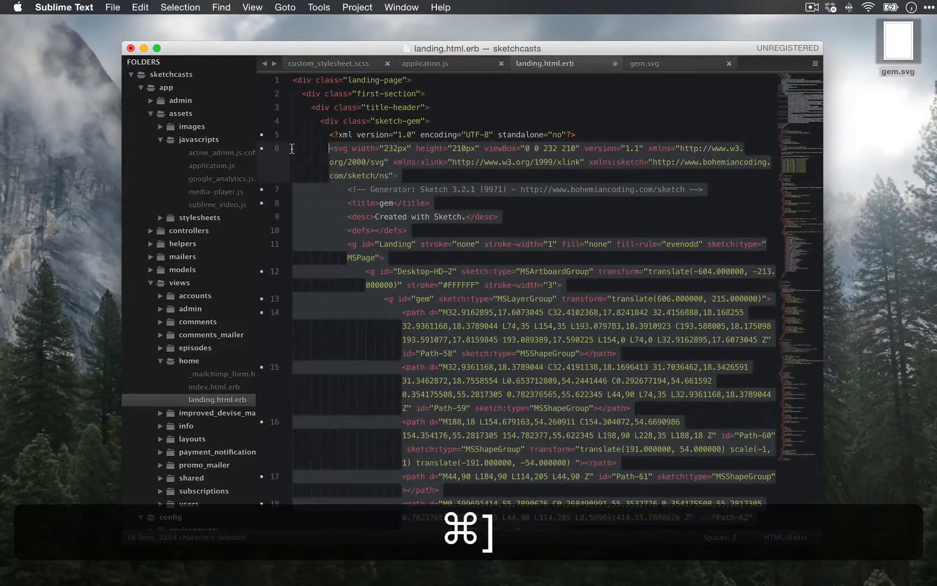
Check the indented inline SVG code through to its closing tags and save landing.html.erb
click(357, 135)
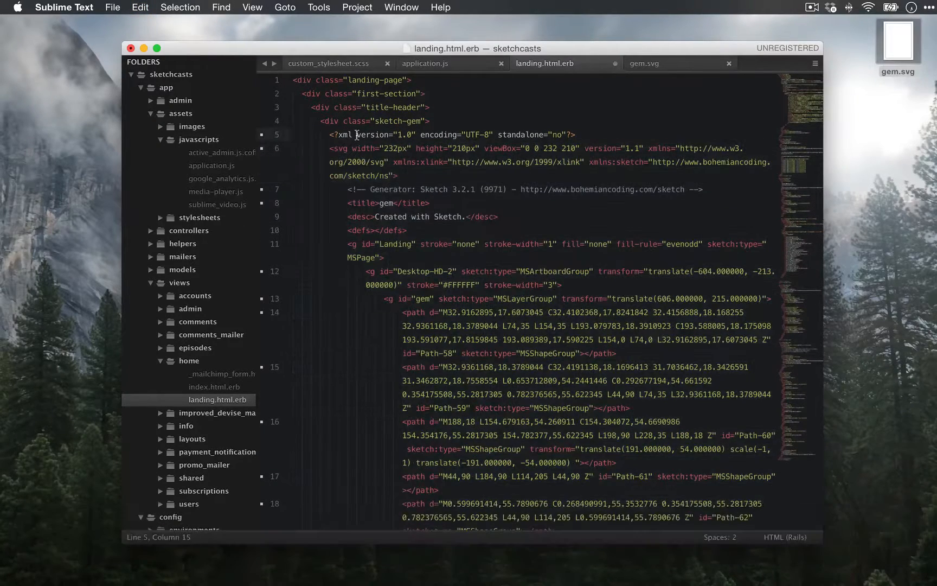
scroll(379, 162, down, 2)
click(414, 161)
scroll(415, 161, down, 3)
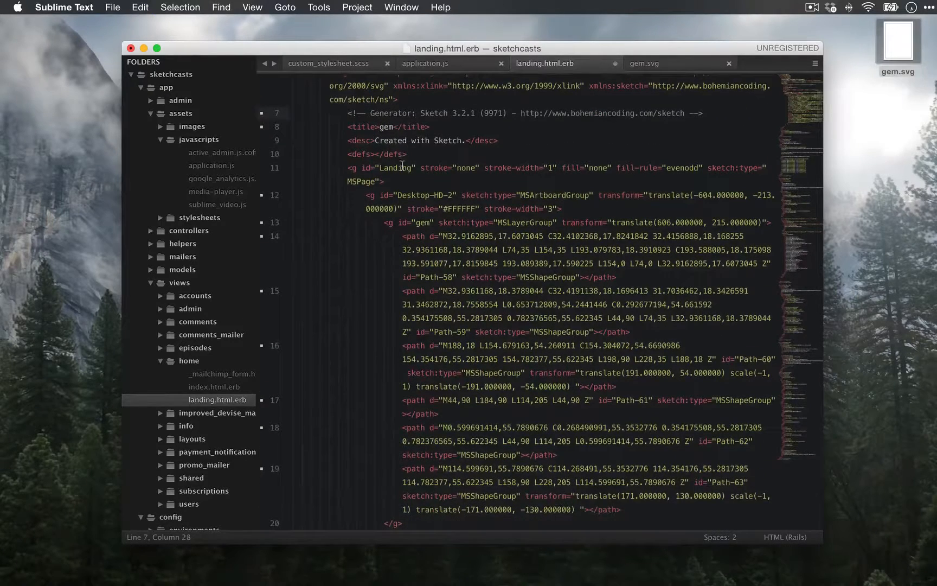
scroll(400, 170, down, 5)
scroll(400, 170, up, 5)
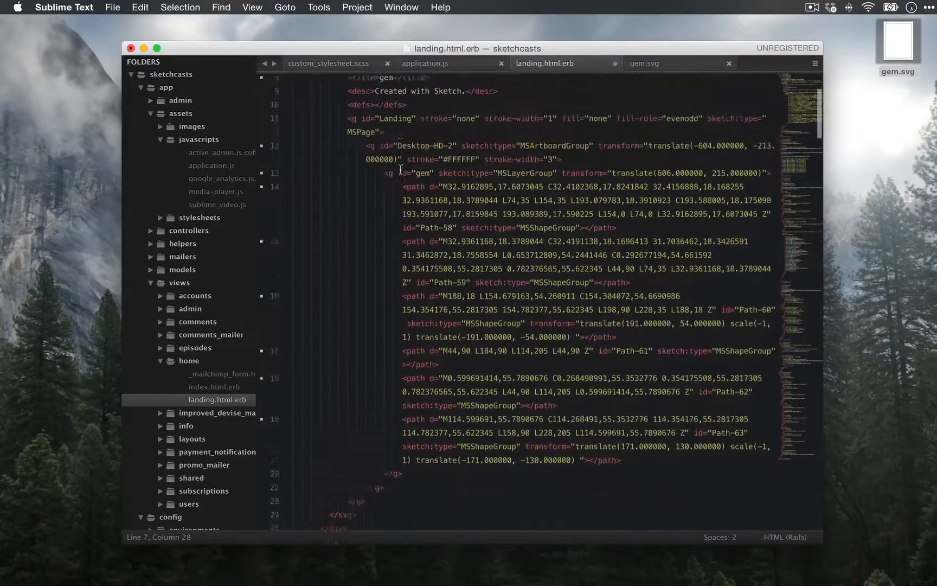
scroll(400, 170, down, 1)
key(super+s)
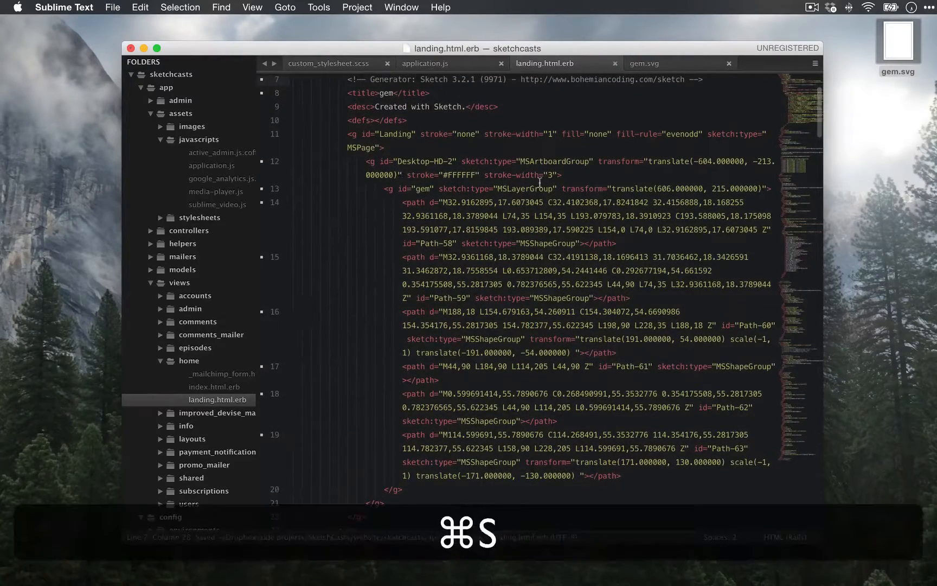
Switch to Safari and reload the localhost landing page to check the inline gem
key(super+Tab)
key(super+Tab)
key(super+Tab)
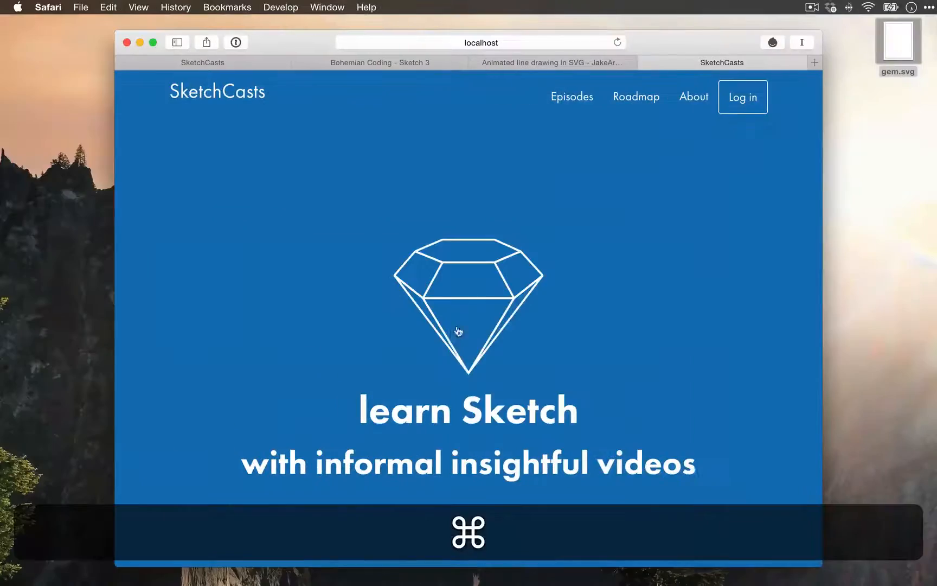
key(super+r)
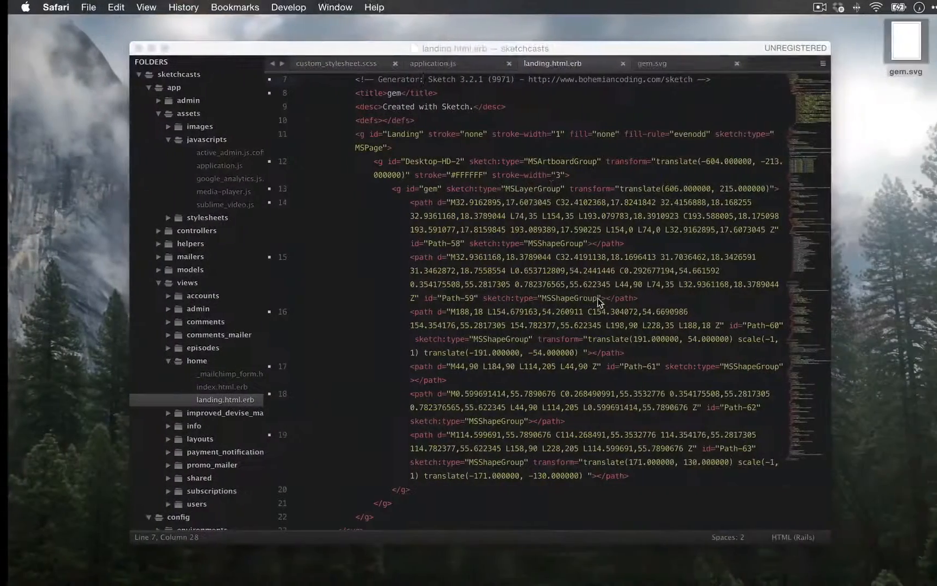
Return to Sublime Text and review the inline SVG code from the opening div to the title section
scroll(530, 385, up, 5)
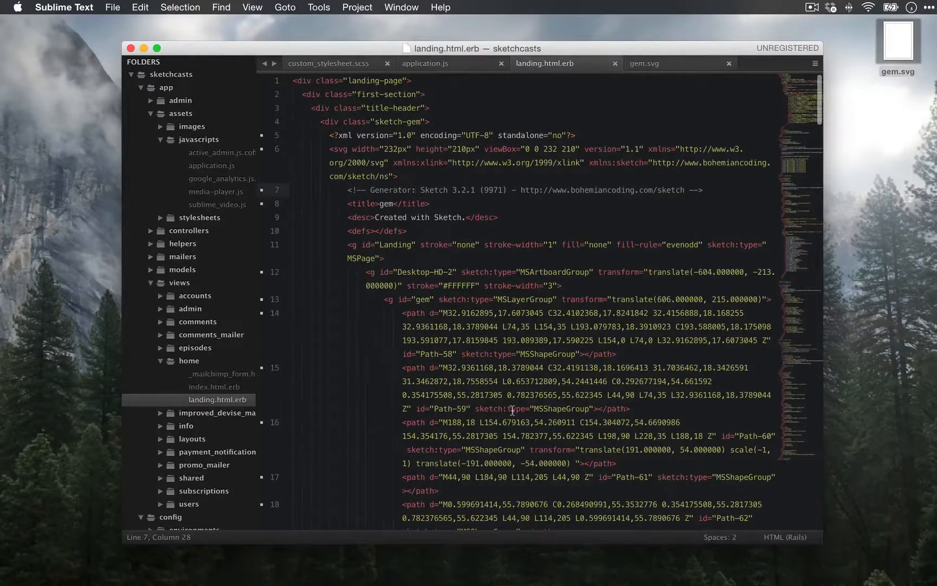
scroll(511, 410, down, 8)
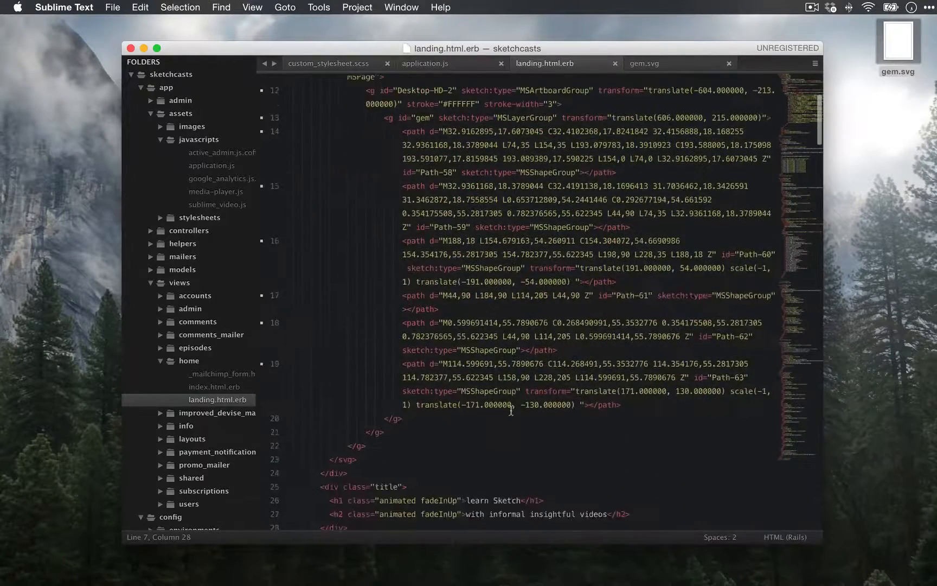
scroll(511, 411, down, 3)
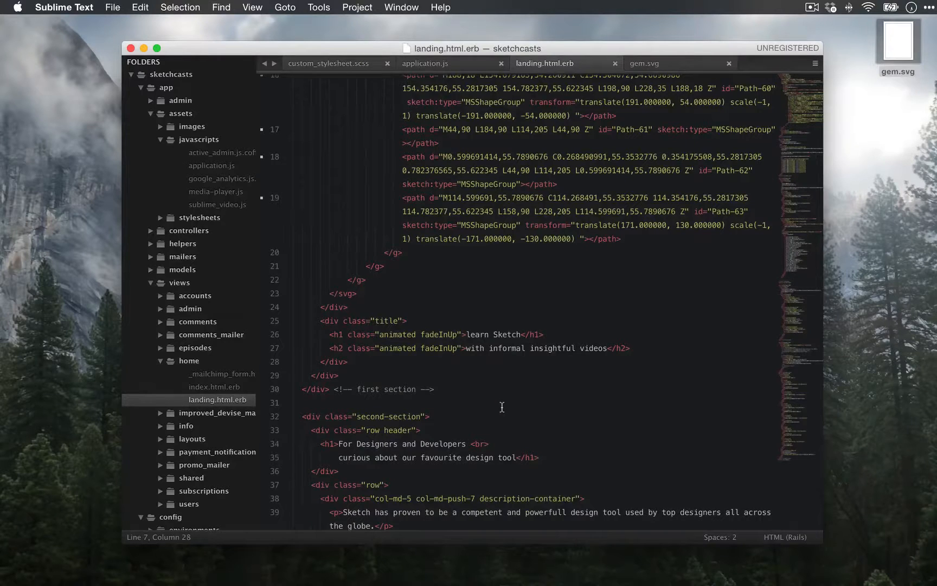
Switch to Safari, bring up the article "Animated line drawing in SVG" and read its "Paths in SVG" section
key(super+Tab)
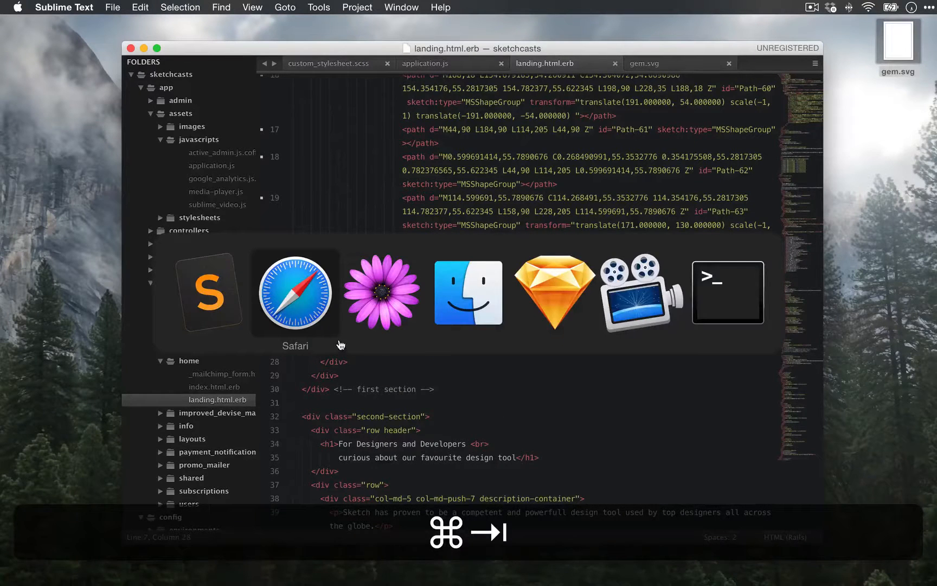
click(310, 300)
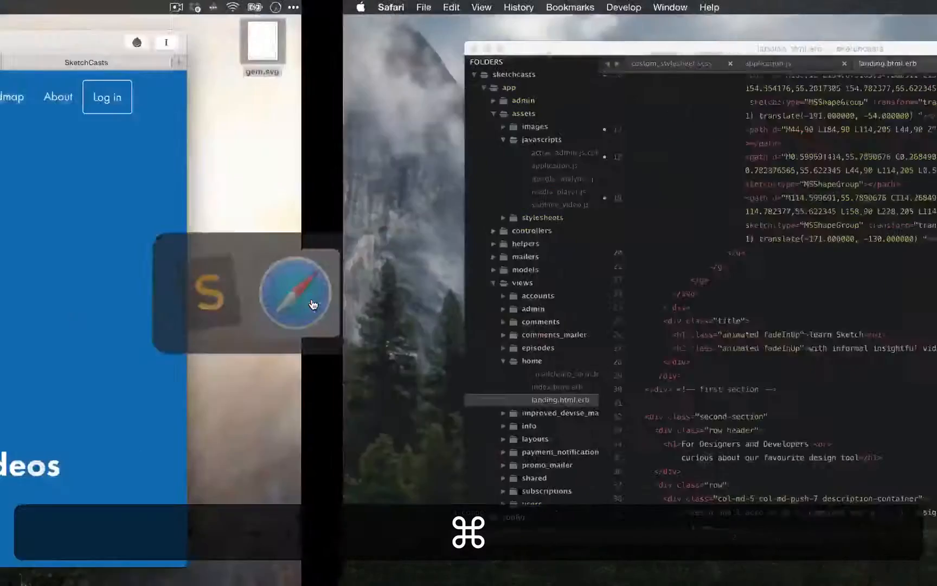
click(513, 66)
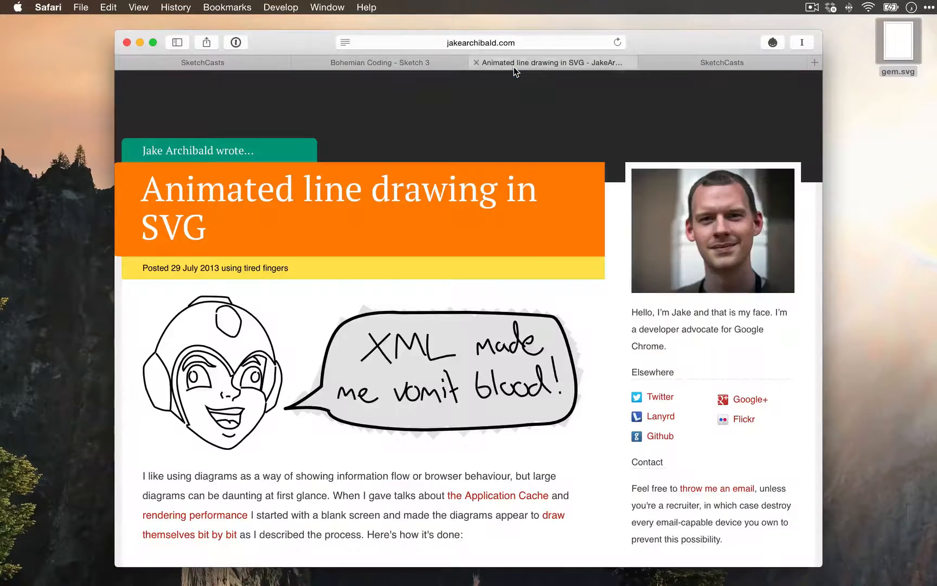
scroll(468, 133, down, 2)
scroll(469, 133, down, 5)
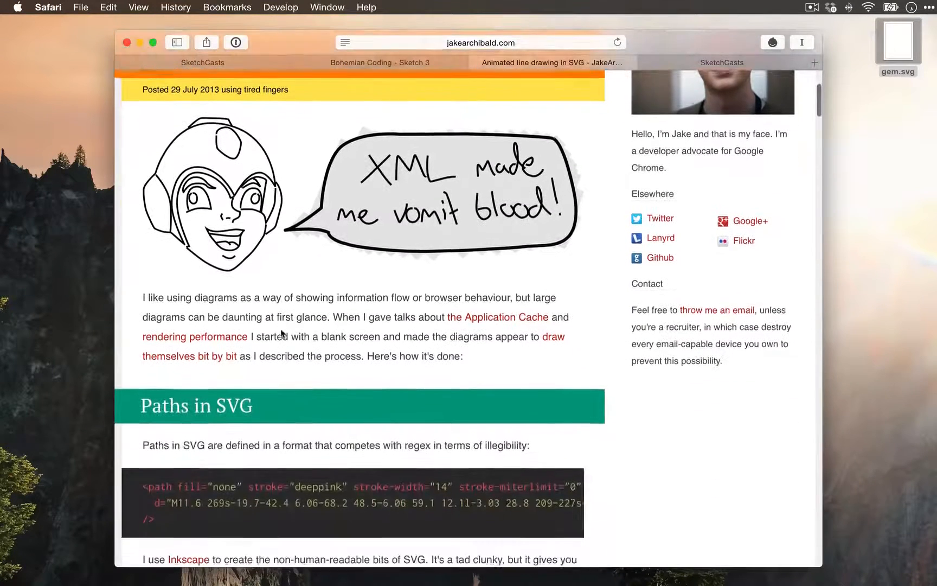
scroll(332, 279, down, 10)
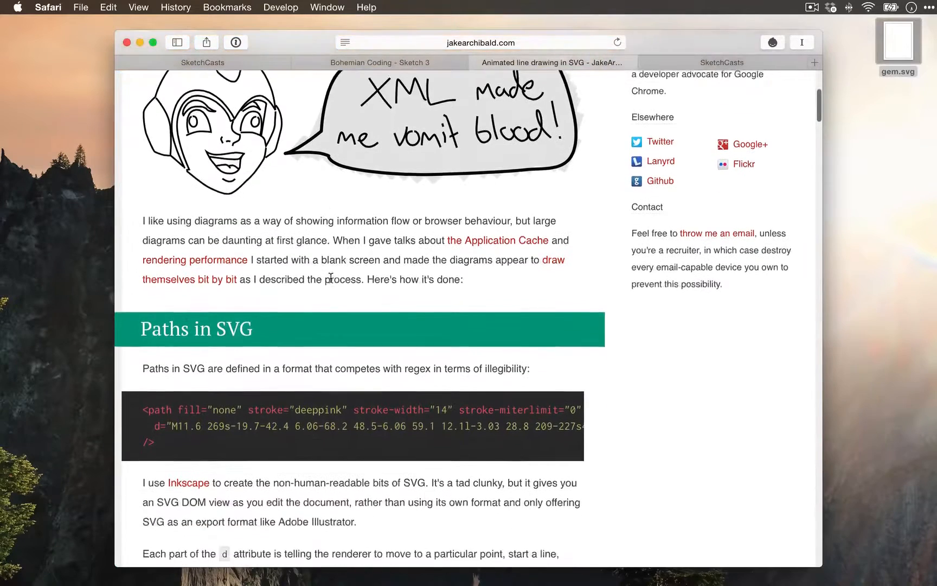
scroll(333, 280, down, 4)
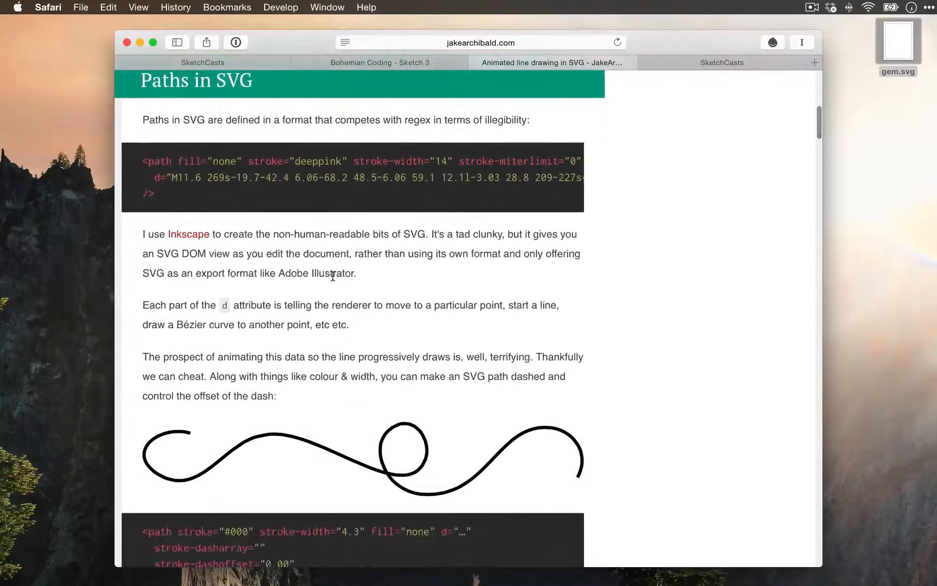
drag(149, 121, 173, 122)
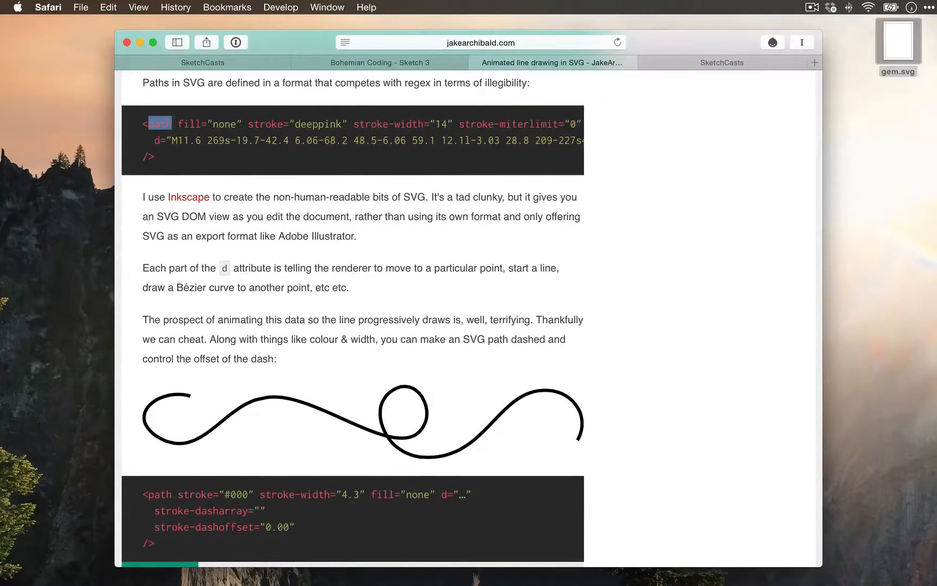
scroll(282, 211, down, 9)
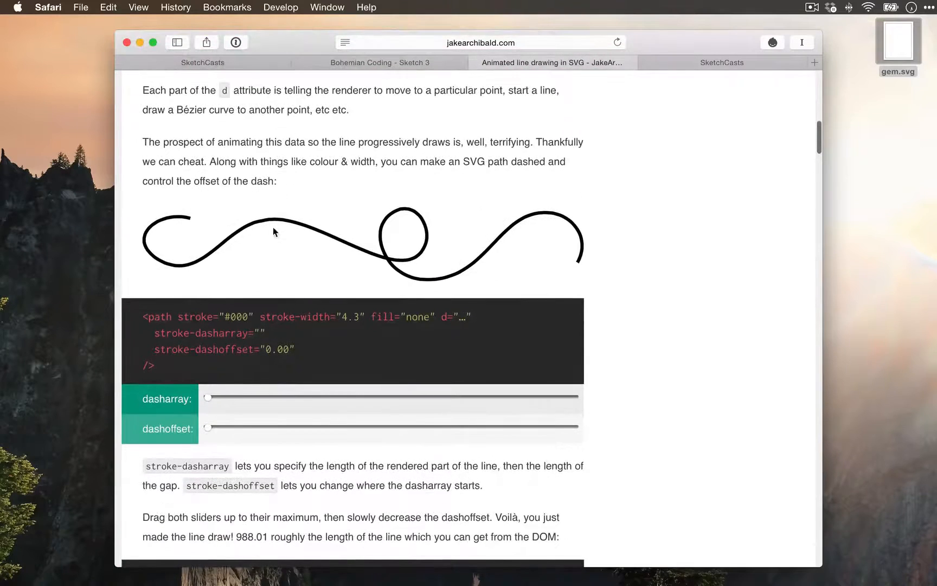
Examine the stroke-dasharray and stroke-dashoffset attributes in the article's squiggle path example
scroll(230, 276, down, 1)
scroll(230, 276, up, 1)
drag(161, 284, 248, 282)
drag(195, 300, 253, 302)
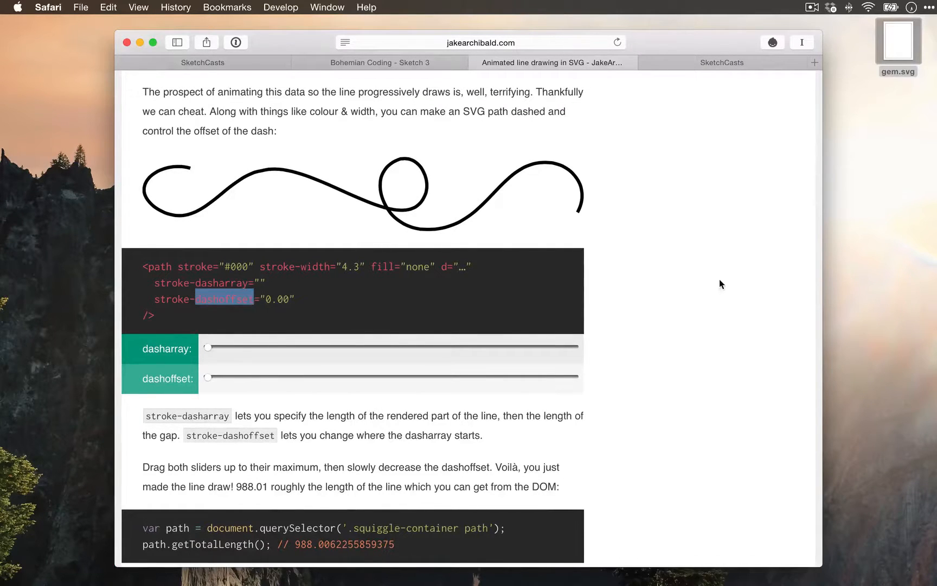
click(647, 278)
scroll(194, 176, up, 1)
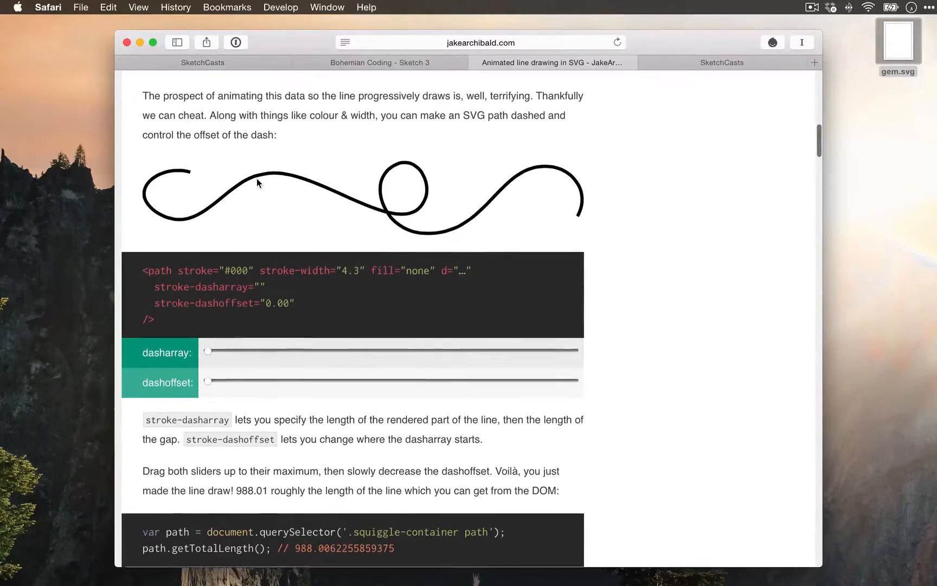
Revisit the article's introduction and read through again to the dasharray and dashoffset demo
scroll(256, 178, up, 15)
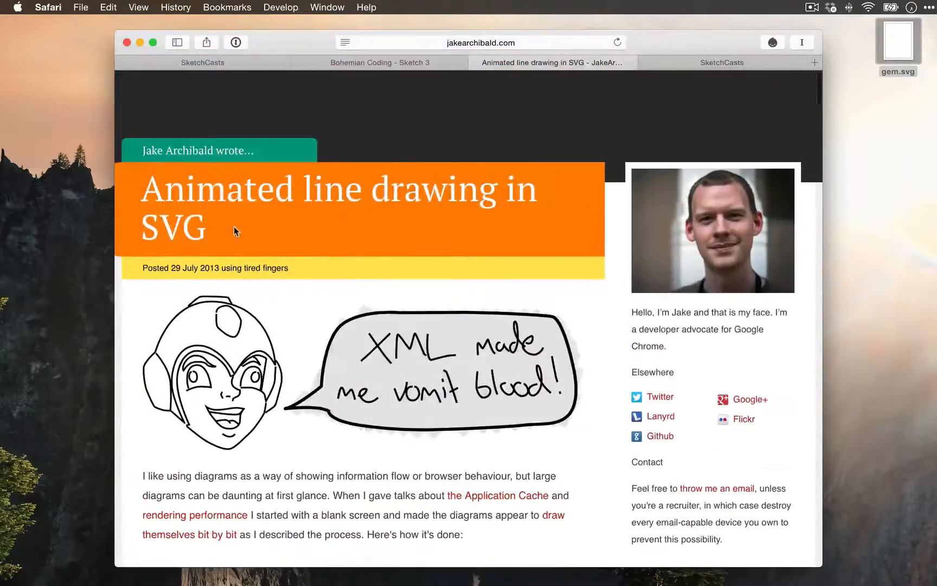
scroll(235, 228, down, 5)
scroll(303, 263, up, 5)
scroll(339, 223, down, 5)
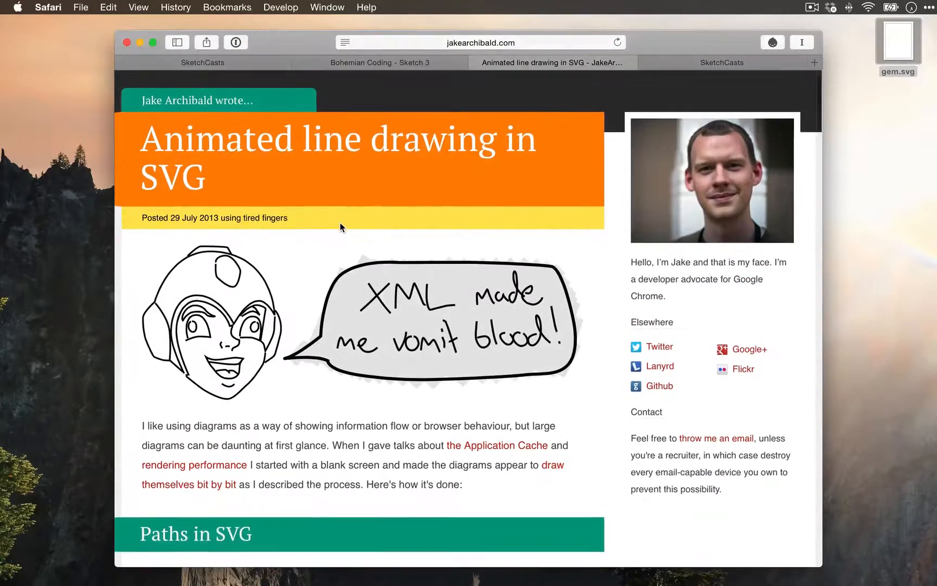
scroll(339, 224, down, 10)
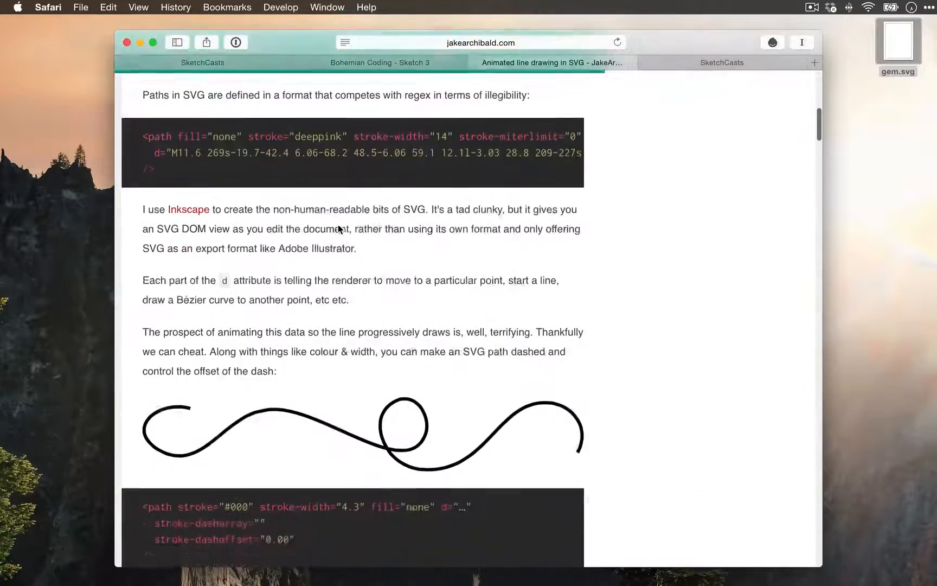
scroll(337, 224, down, 6)
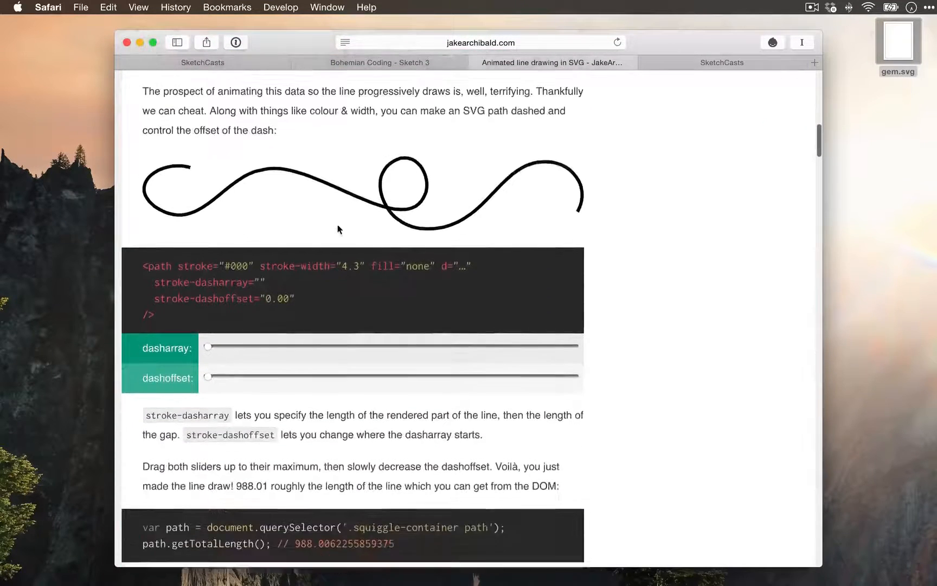
Set the squiggle demo's dasharray to about 4.18 and highlight the resulting values in its code sample
scroll(338, 225, up, 1)
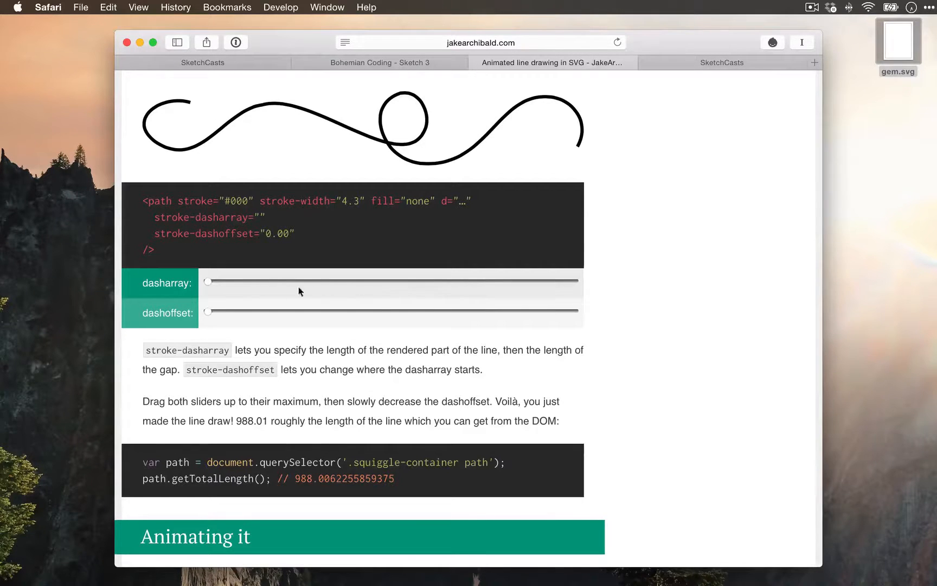
click(207, 281)
mouse_move(215, 281)
mouse_down()
mouse_move(231, 281)
mouse_move(228, 274)
mouse_up()
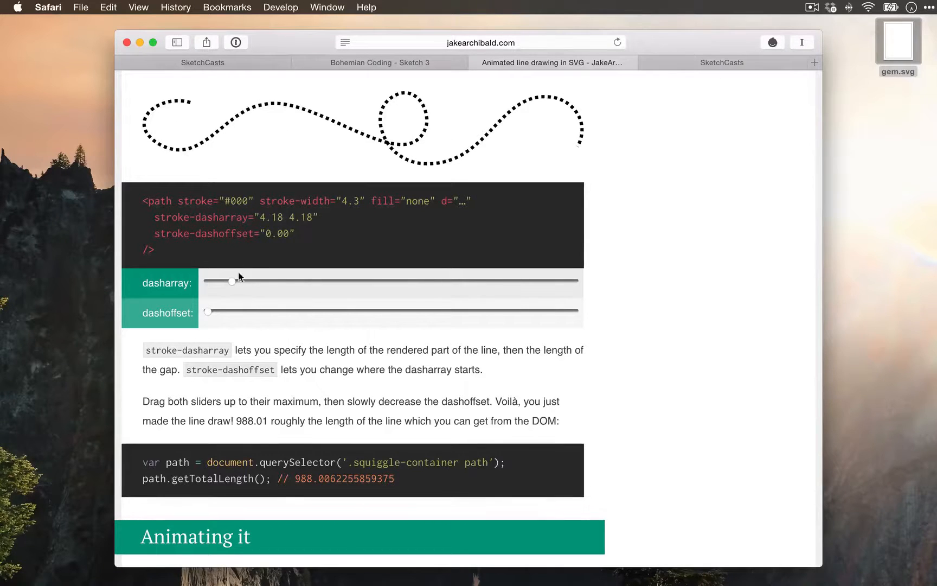
drag(260, 217, 309, 217)
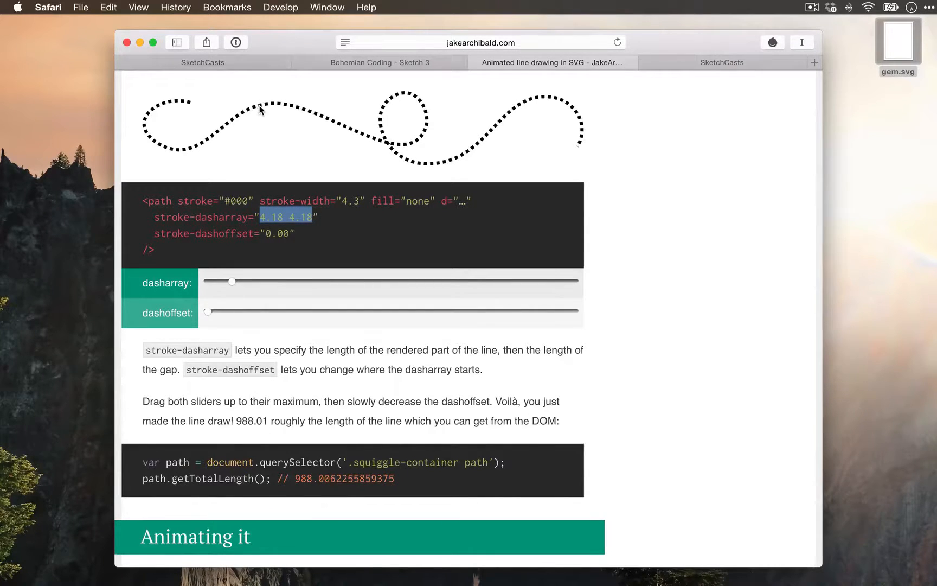
Raise the demo's dasharray to its maximum of 988.01 and reduce it again to about 379.09
drag(231, 281, 578, 281)
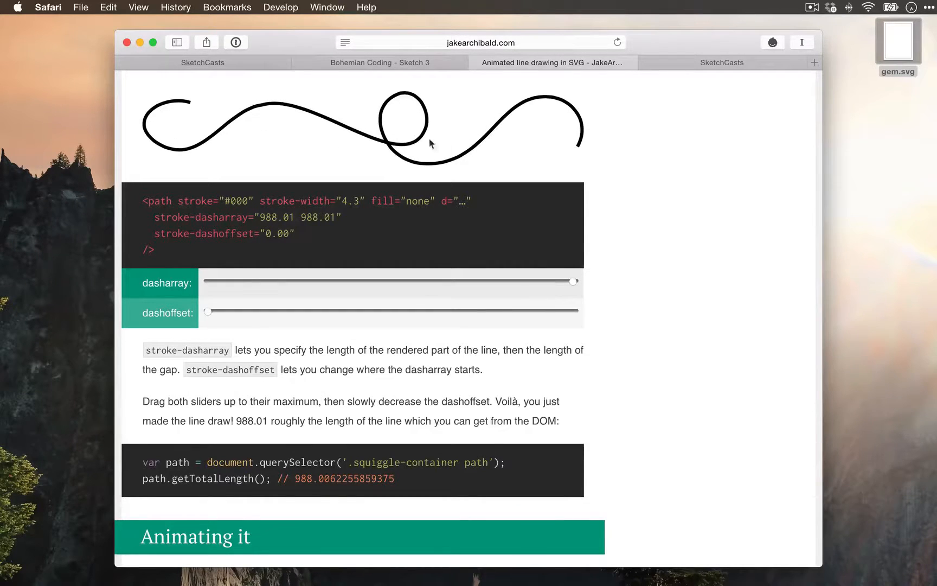
mouse_move(573, 283)
mouse_down()
mouse_move(373, 281)
mouse_move(491, 300)
mouse_move(585, 293)
mouse_up()
drag(575, 282, 434, 283)
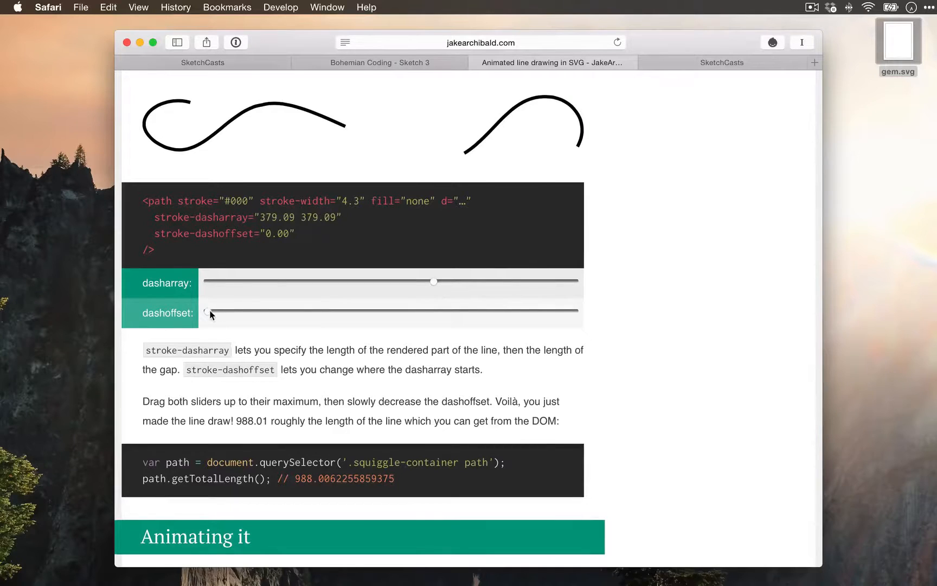
Set the demo's dashoffset to about 201.65 and bring its dasharray back to the maximum of 988.01
mouse_move(209, 313)
mouse_down()
mouse_move(392, 314)
mouse_move(270, 314)
mouse_up()
mouse_move(433, 282)
mouse_down()
mouse_move(303, 288)
mouse_move(291, 313)
mouse_move(349, 313)
mouse_move(283, 313)
mouse_up()
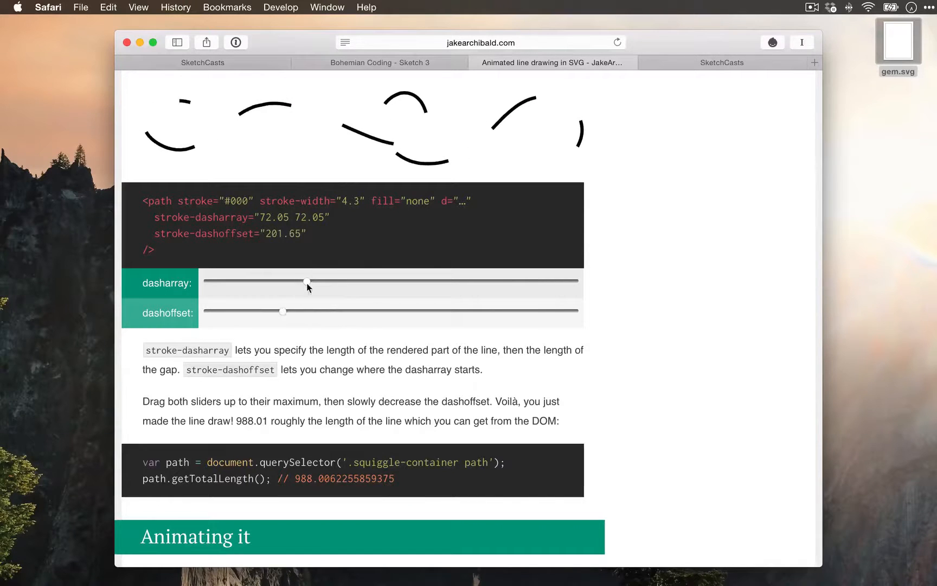
drag(305, 281, 585, 281)
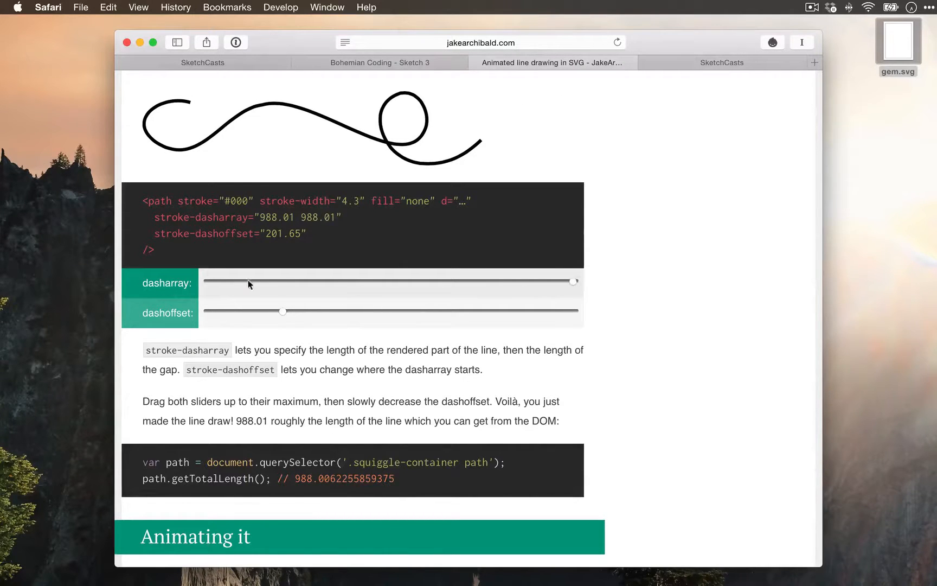
drag(261, 217, 336, 217)
click(573, 282)
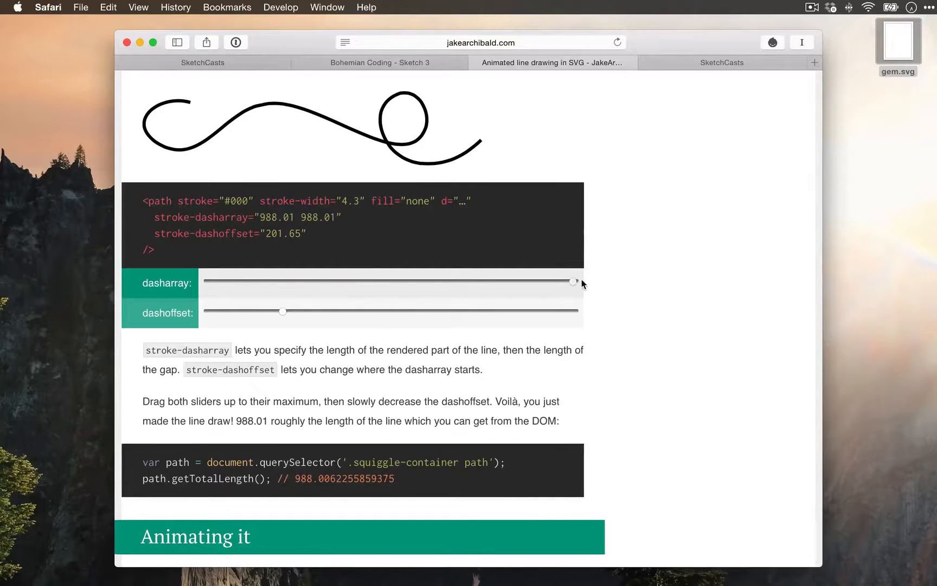
Raise the demo's dashoffset to its maximum of 988.01 and highlight the dasharray and dashoffset attributes in the code sample
drag(283, 310, 588, 314)
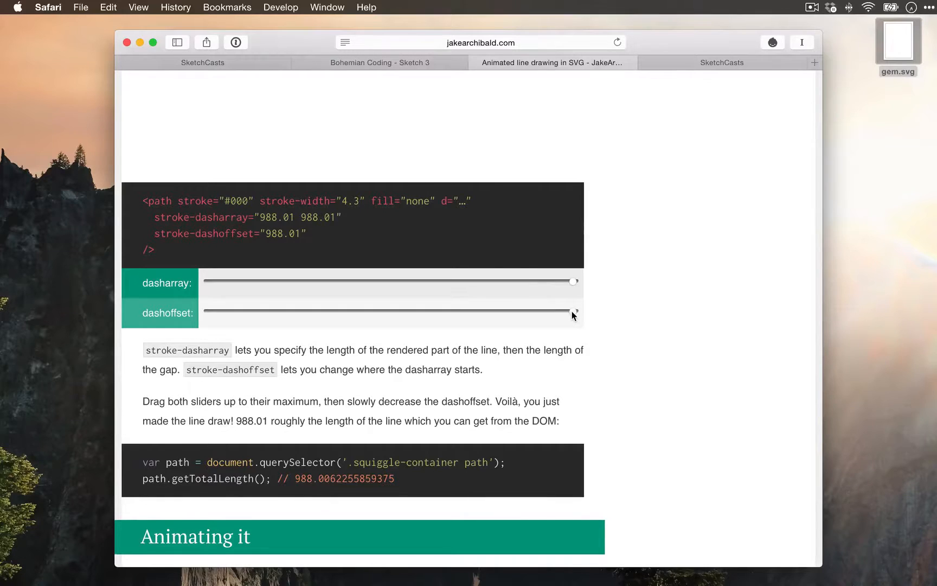
mouse_move(560, 315)
mouse_down()
mouse_move(200, 313)
mouse_move(595, 321)
mouse_up()
drag(170, 219, 299, 220)
drag(184, 233, 303, 237)
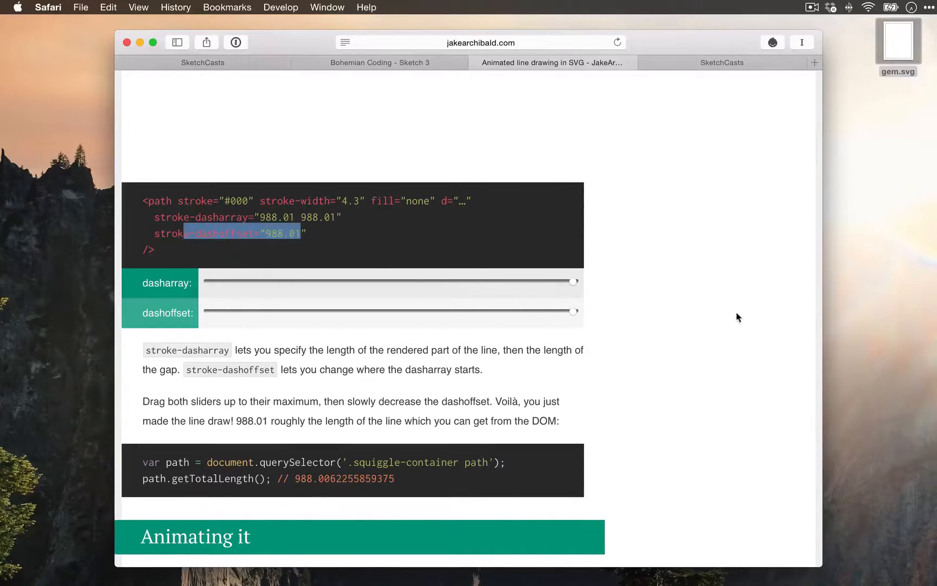
click(722, 317)
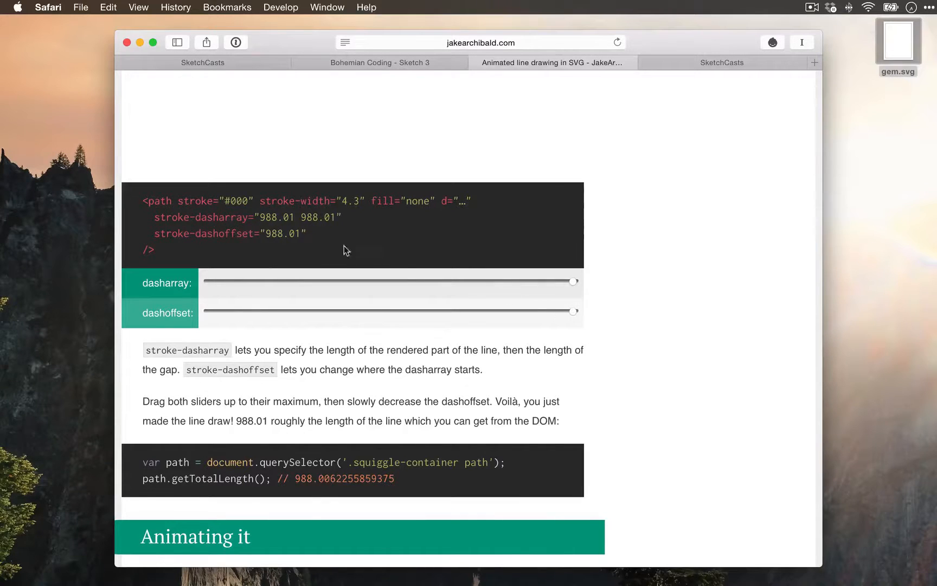
Lower the demo's dashoffset to 0 to draw the line, and skim the article through "More fun with dashes" and back to its title
drag(573, 312, 203, 306)
scroll(642, 296, up, 15)
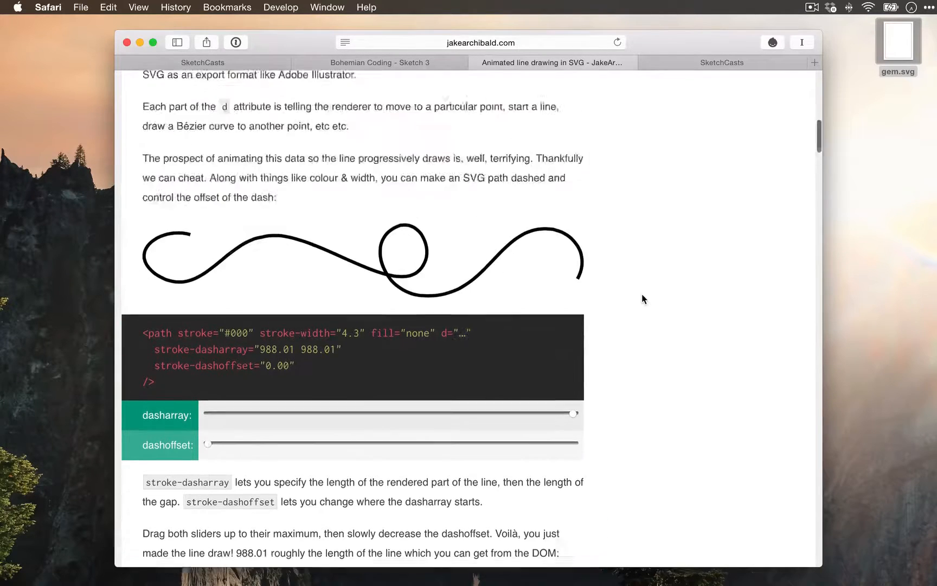
scroll(642, 298, up, 5)
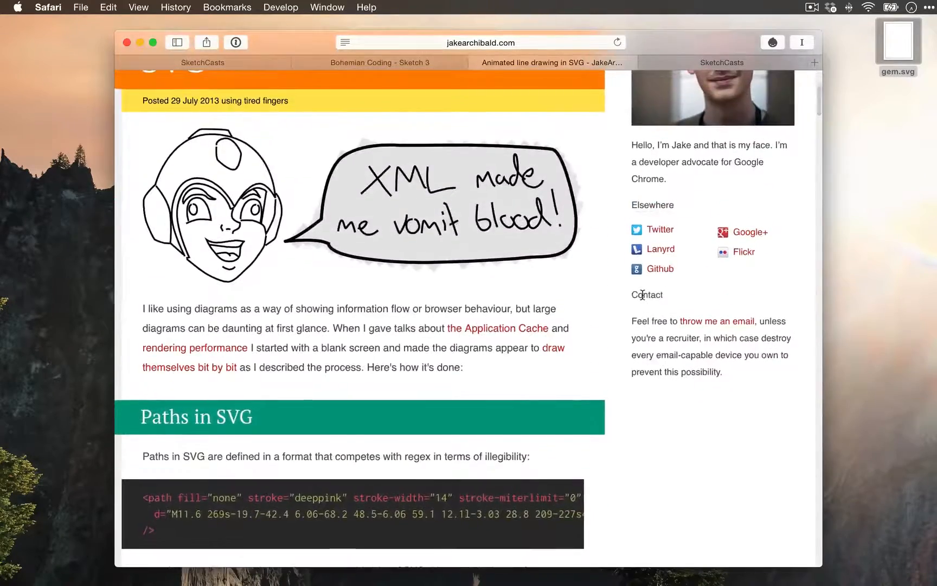
scroll(641, 295, down, 20)
scroll(640, 299, down, 20)
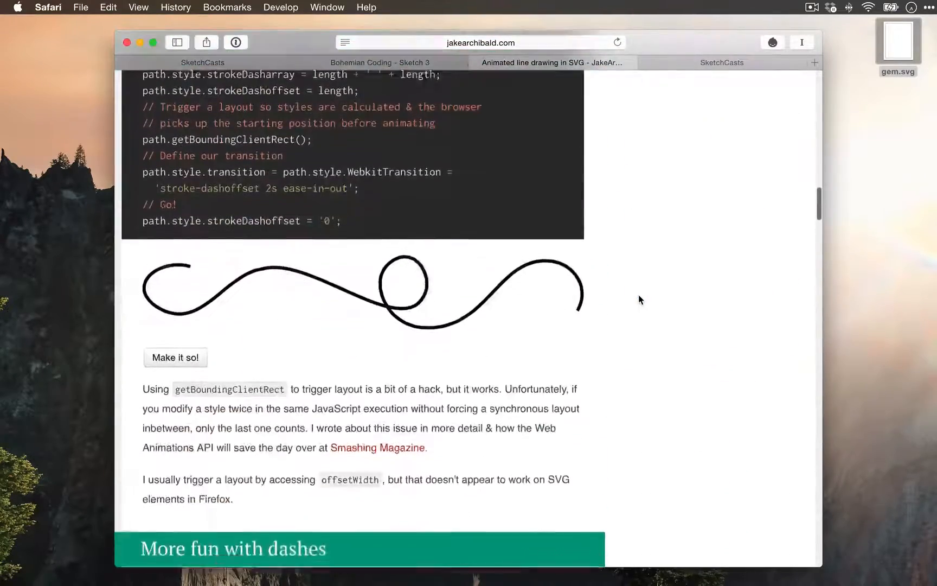
scroll(629, 299, up, 20)
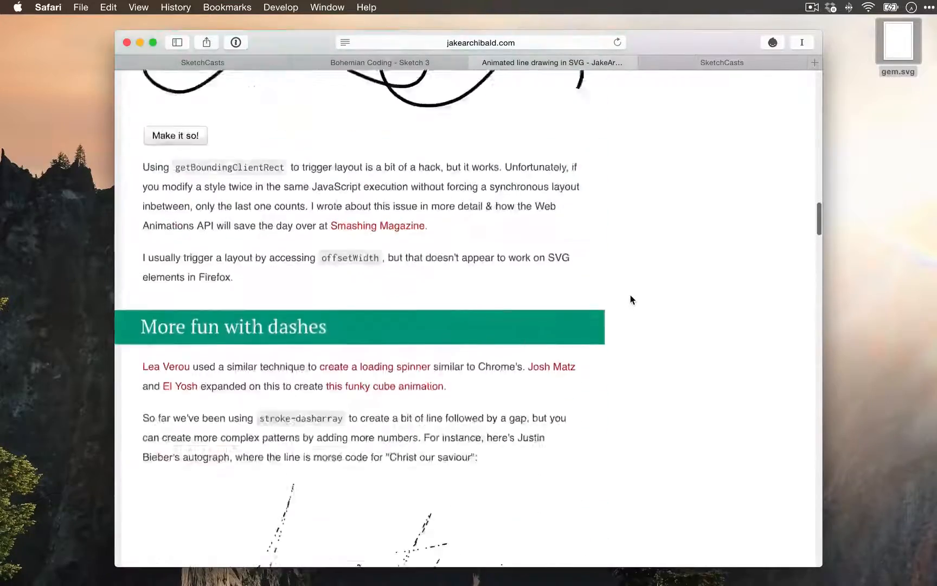
scroll(634, 297, up, 8)
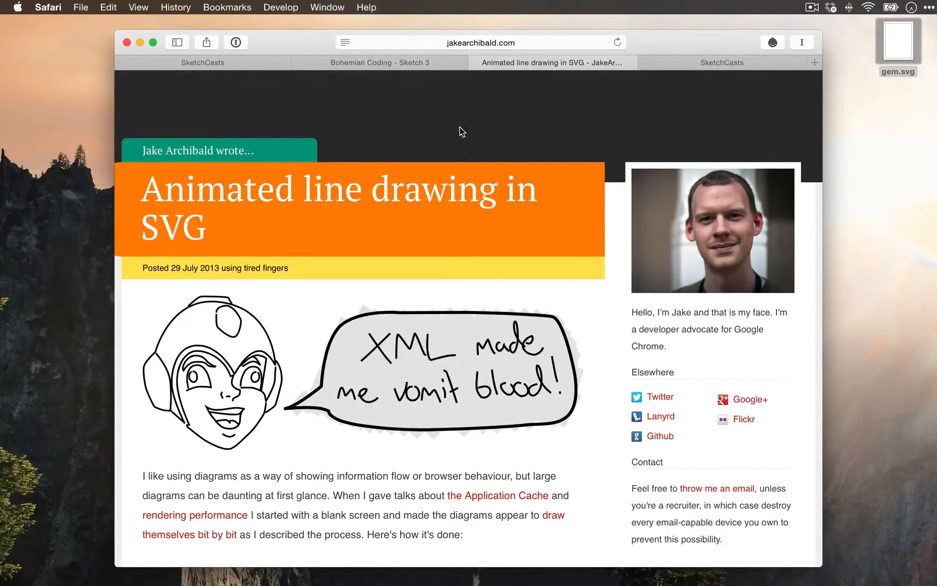
Switch to Sublime Text and bring up the load_sketch_animation function in application.js
key(ctrl+Right)
scroll(471, 293, up, 12)
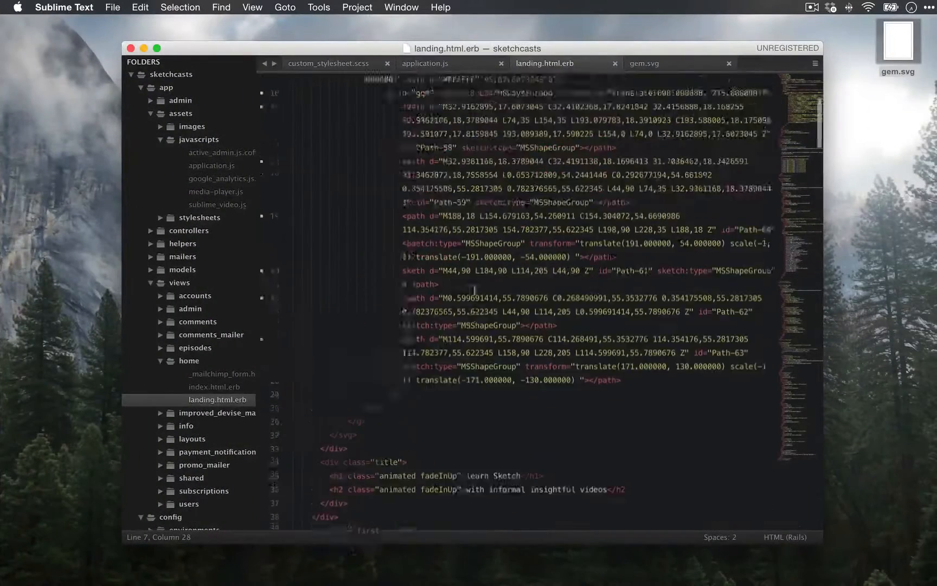
scroll(404, 250, up, 1)
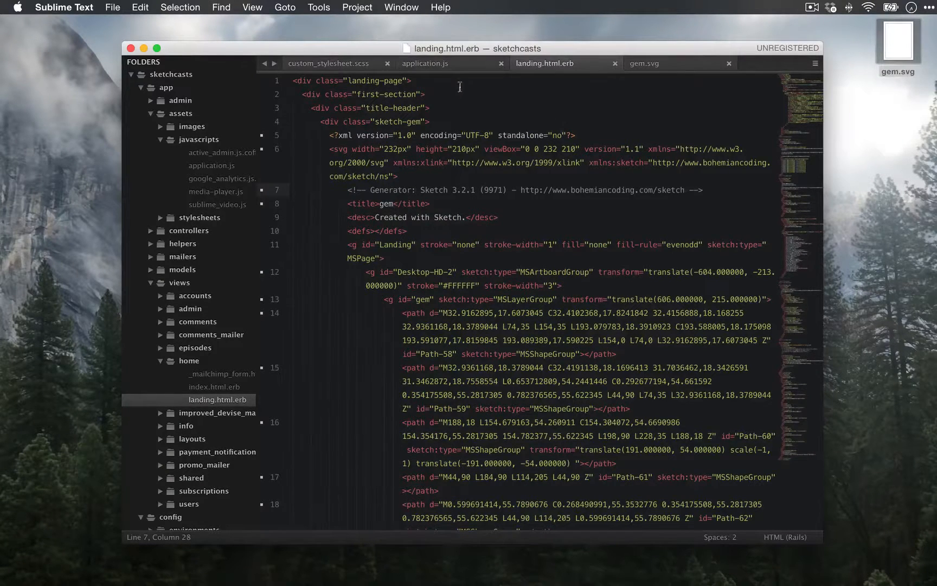
click(449, 63)
scroll(484, 362, down, 1)
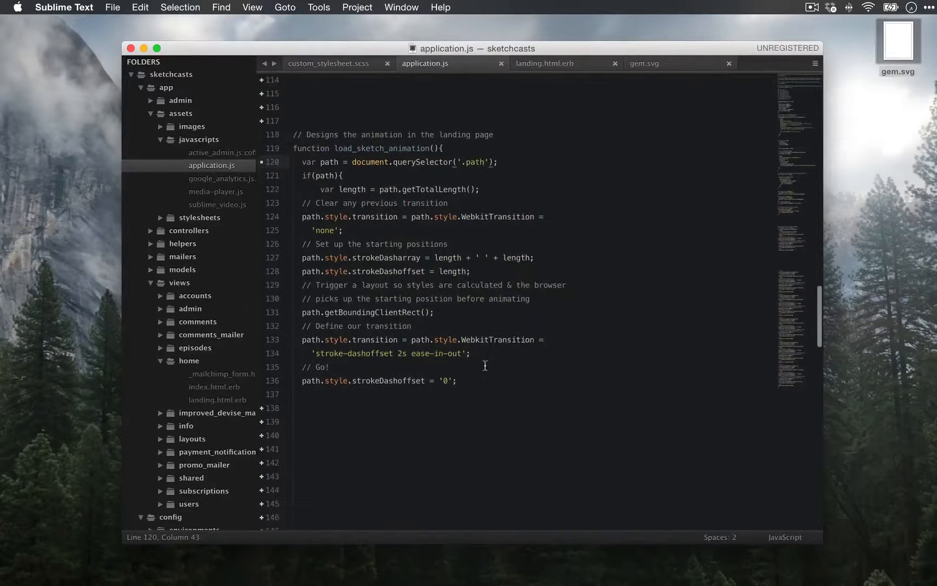
Examine the load_sketch_animation function's path selector, length variable, transition reset and stroke-dashoffset transition in application.js
drag(475, 381, 471, 160)
click(470, 187)
click(480, 160)
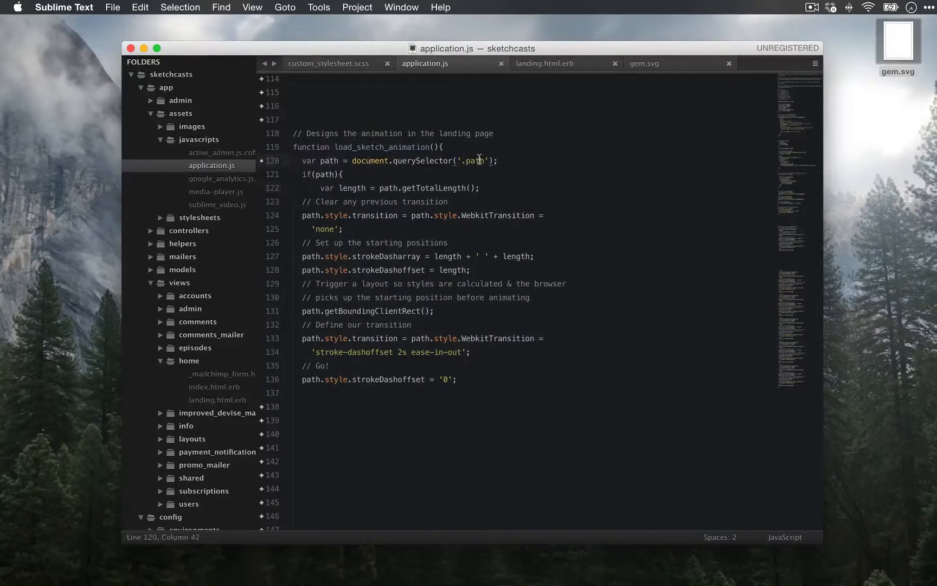
drag(323, 186, 402, 188)
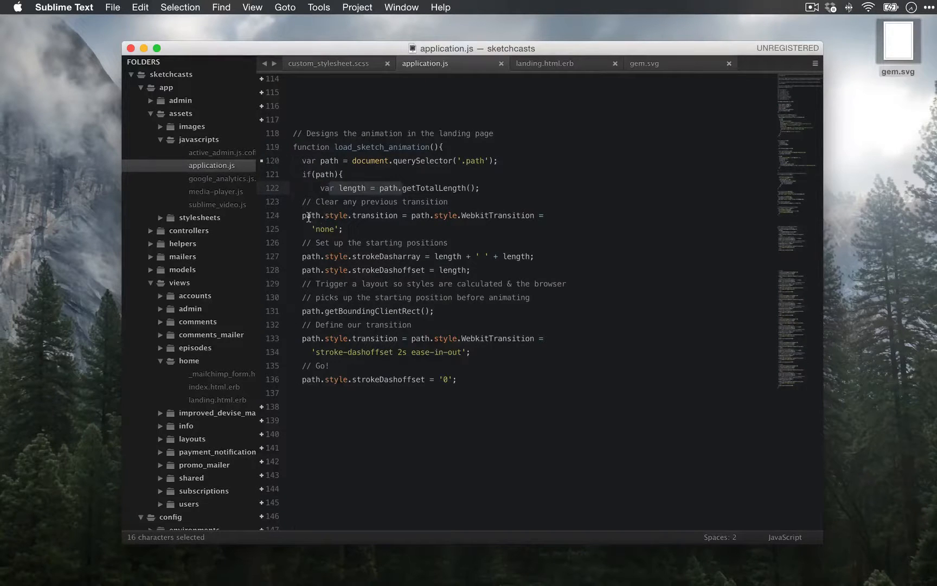
click(330, 225)
drag(312, 352, 479, 352)
click(487, 369)
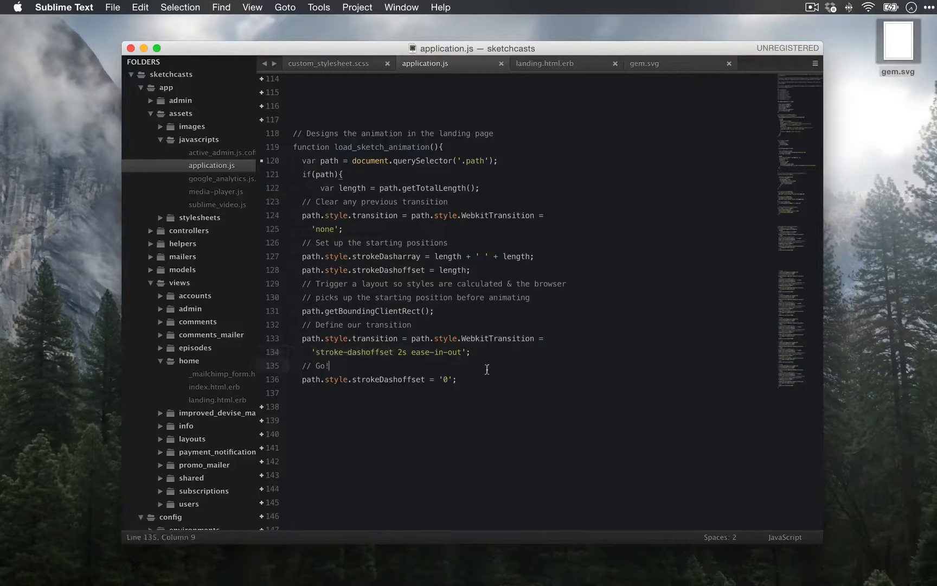
scroll(487, 370, down, 3)
scroll(446, 333, up, 4)
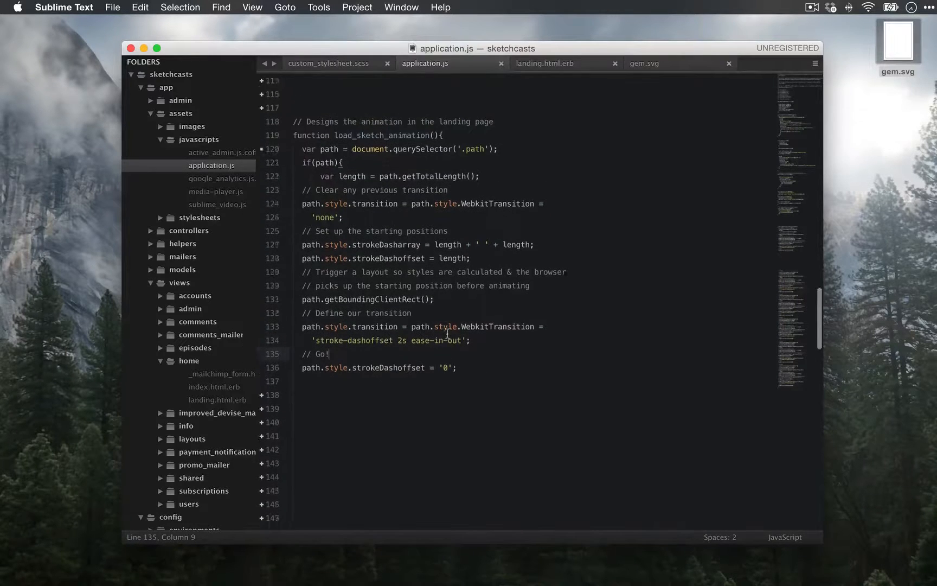
drag(485, 397, 324, 156)
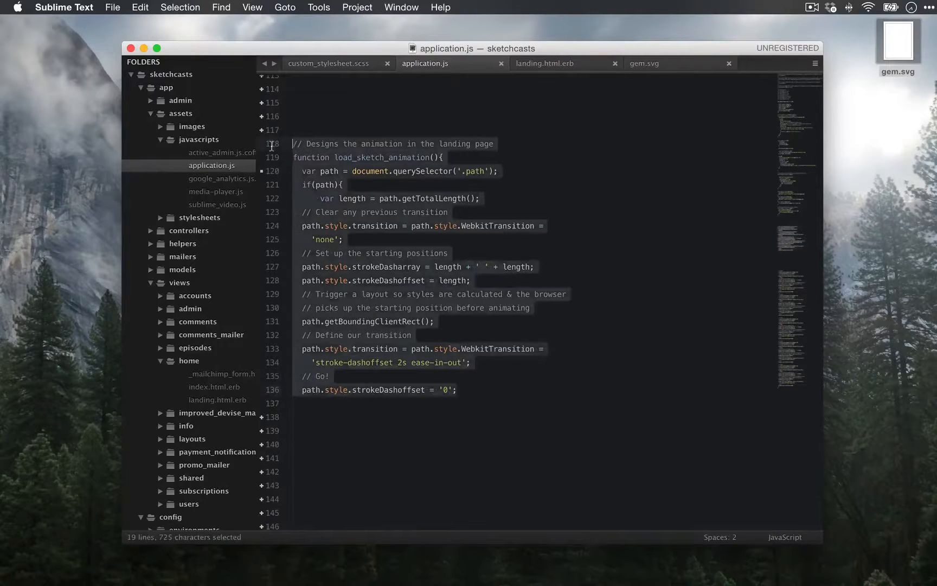
click(613, 216)
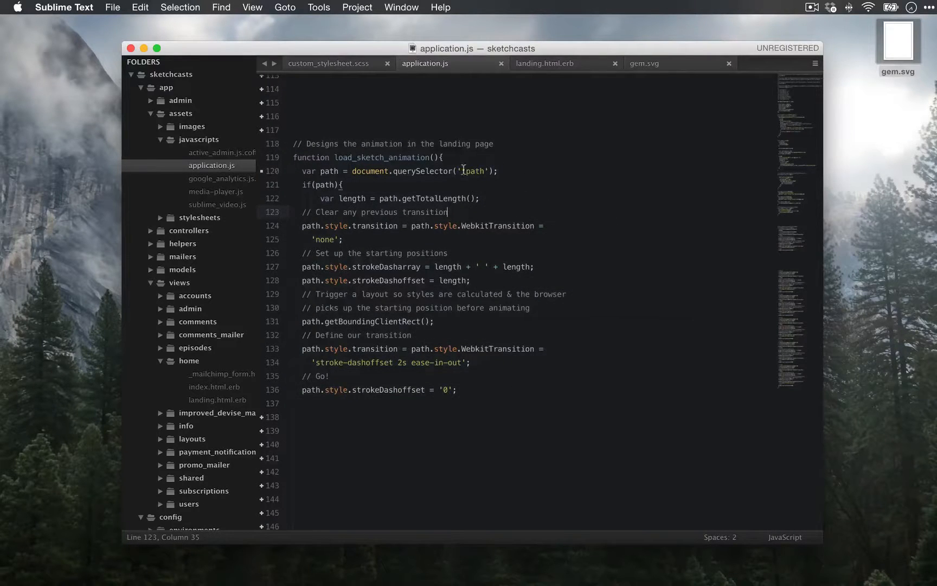
Highlight the '.path' selector in application.js and examine each path element of the gem group in landing.html.erb
drag(459, 171, 480, 169)
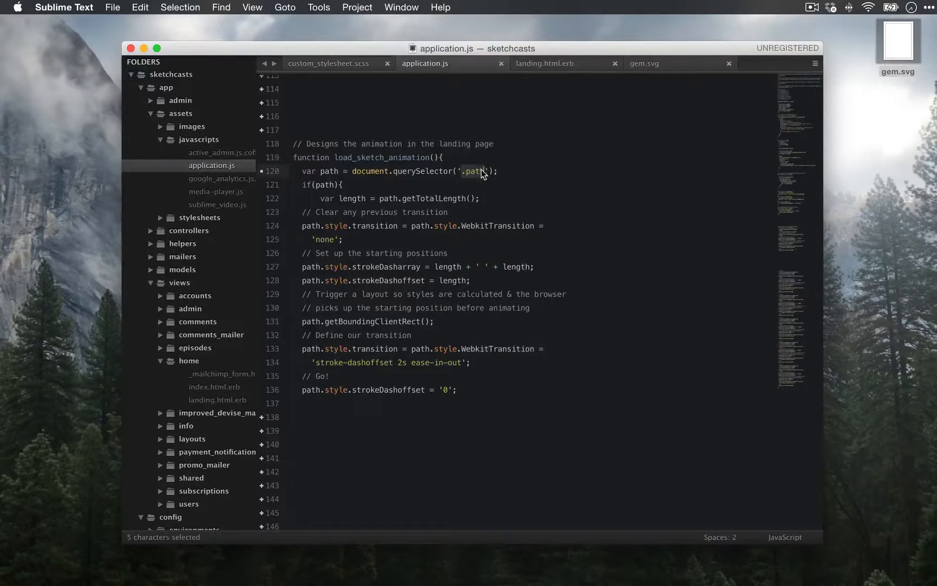
click(556, 64)
scroll(527, 226, down, 5)
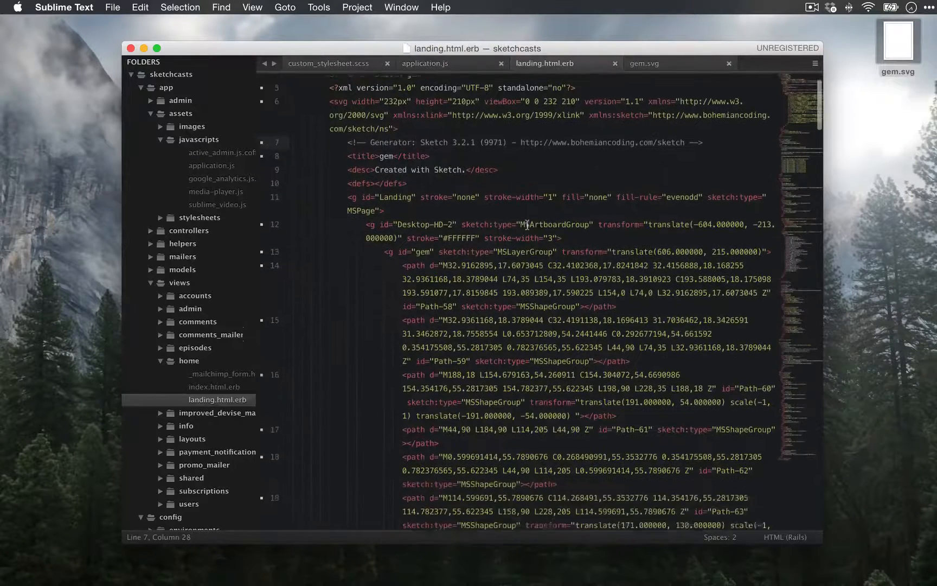
click(416, 169)
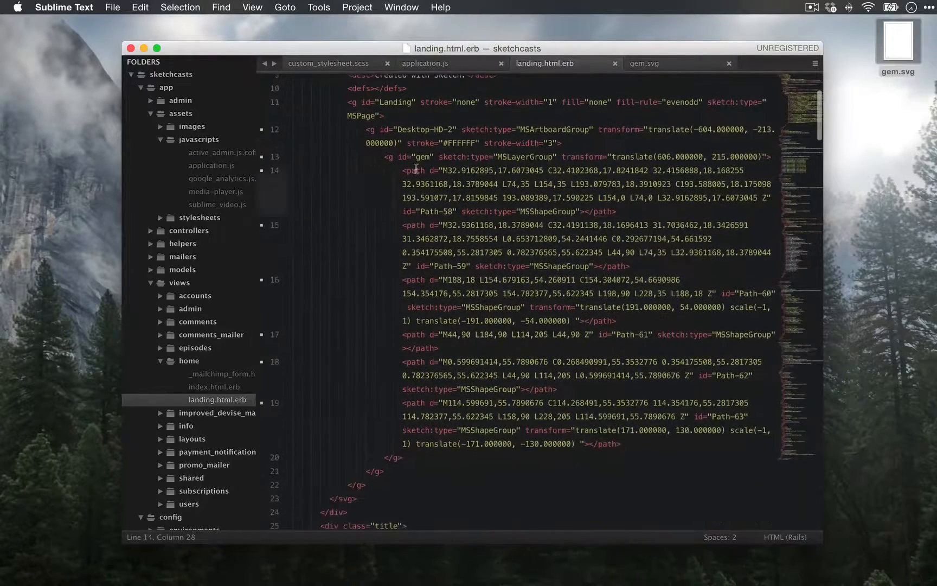
click(419, 224)
click(416, 279)
click(415, 333)
click(419, 362)
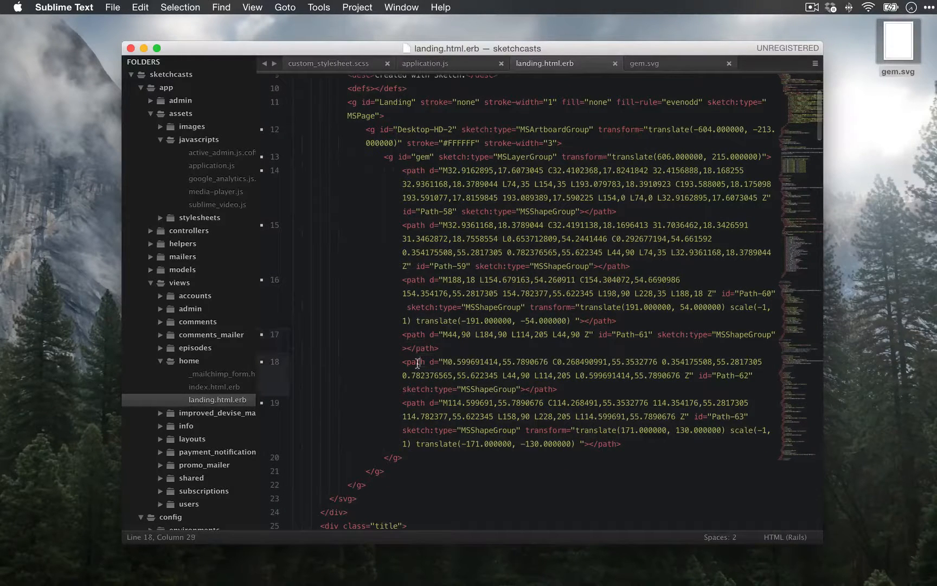
click(415, 403)
click(414, 362)
click(411, 335)
click(416, 286)
click(416, 225)
click(416, 171)
click(413, 224)
Insert class="path" at once before the d attribute of the gem paths Path-58, Path-59, Path-60, Path-61 and Path-63
click(428, 171)
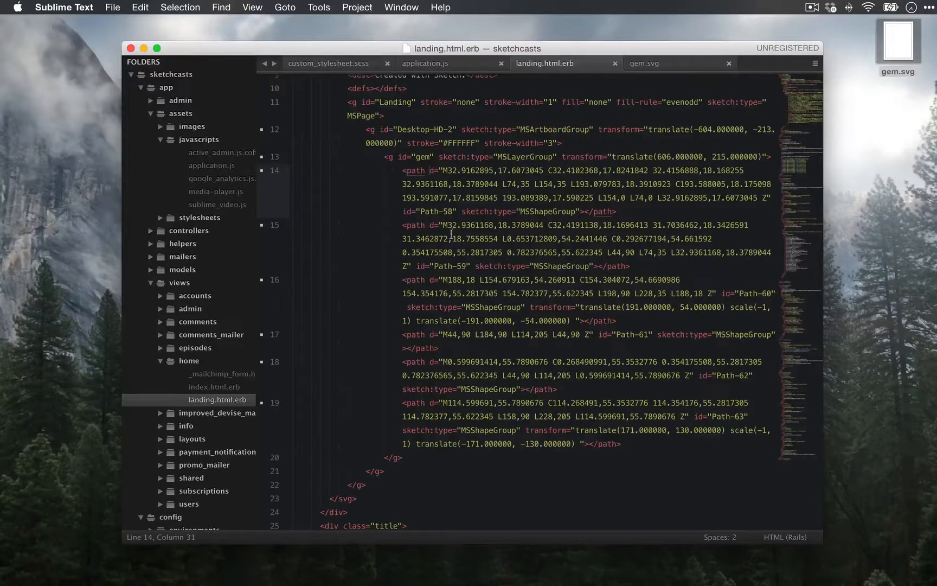
super+click(430, 225)
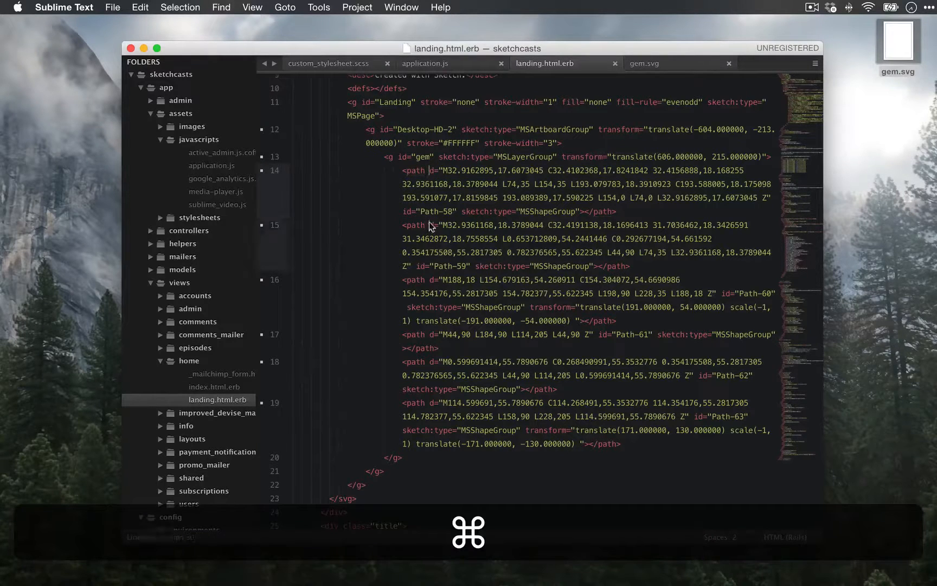
super+click(429, 280)
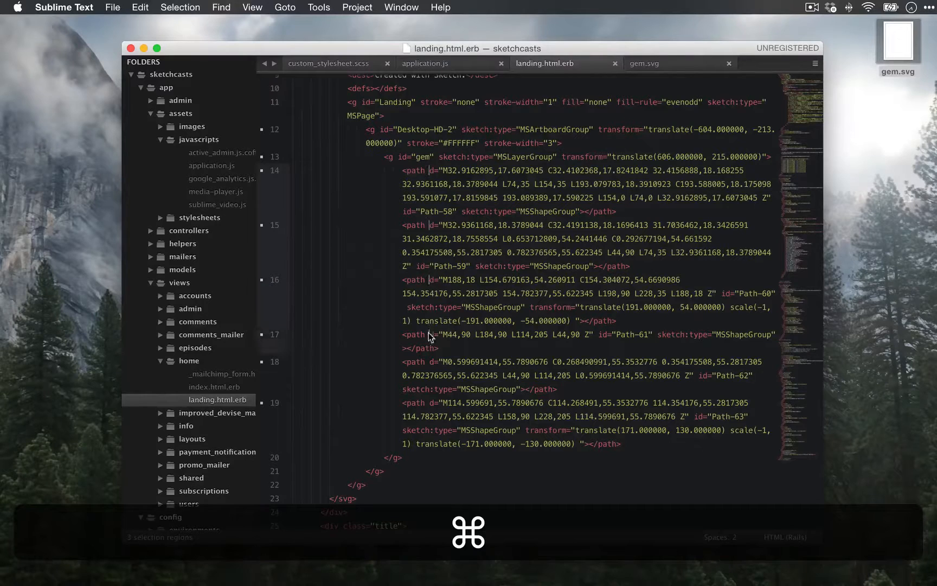
super+click(429, 403)
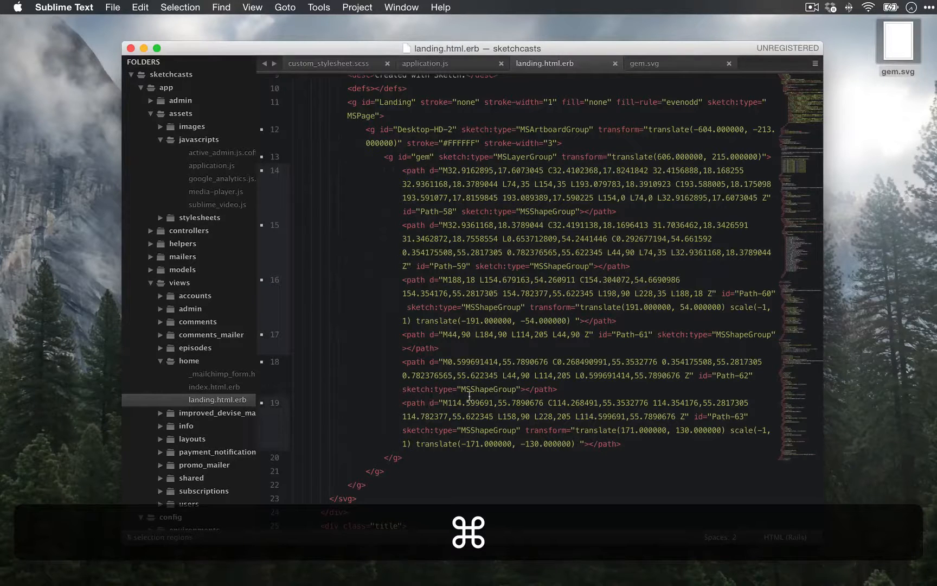
text(class="")
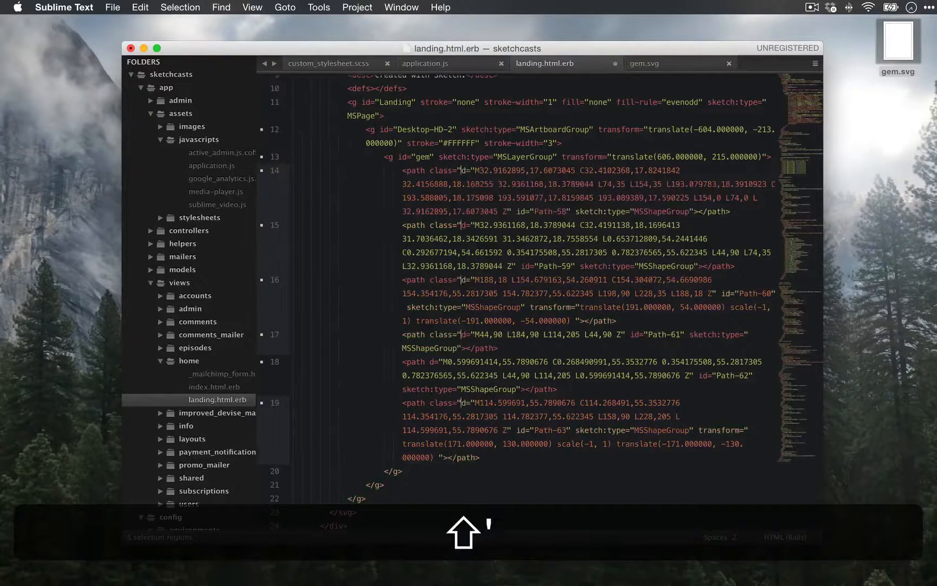
key(shift+Left)
text(path)
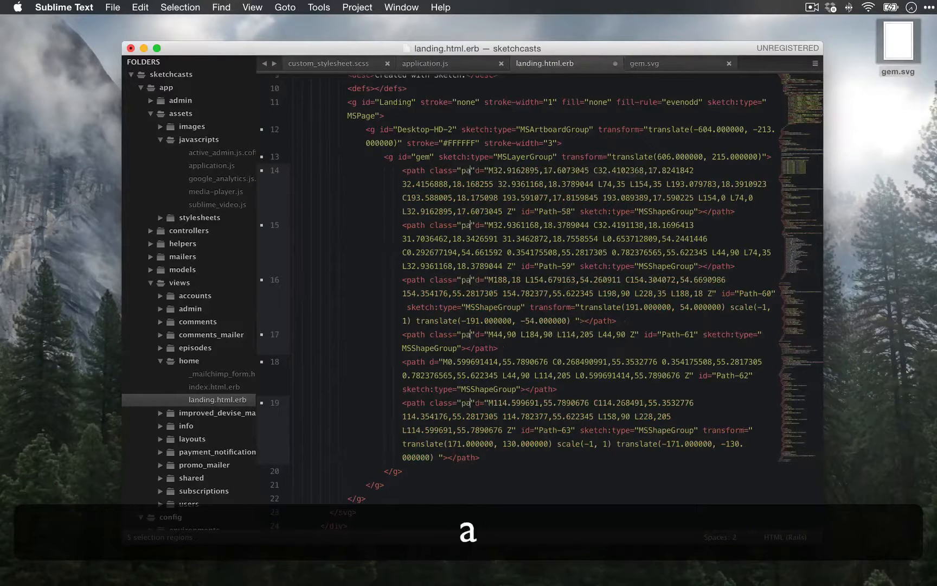
Complete the class="path" attribute with a trailing space on the five gem paths and save landing.html.erb
key(Right)
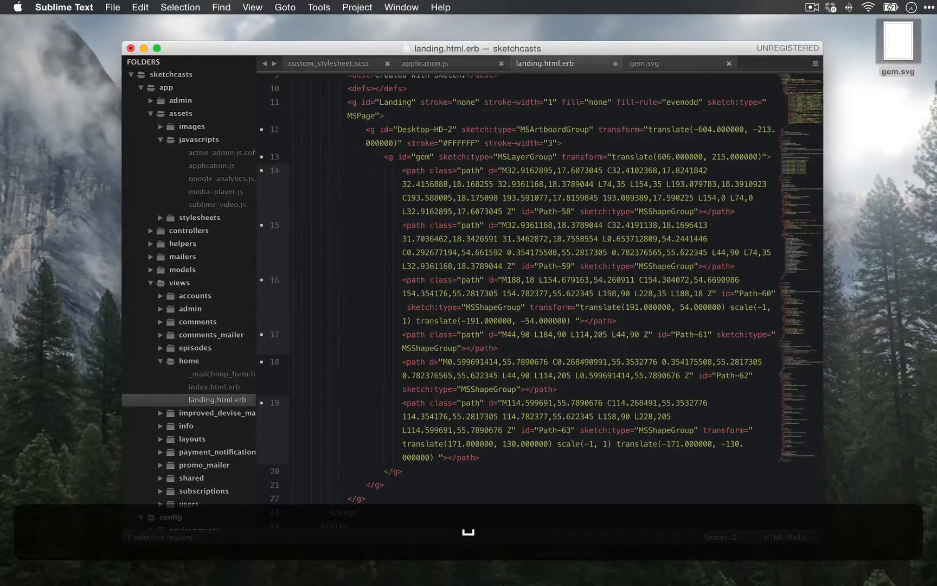
key(Escape)
click(569, 459)
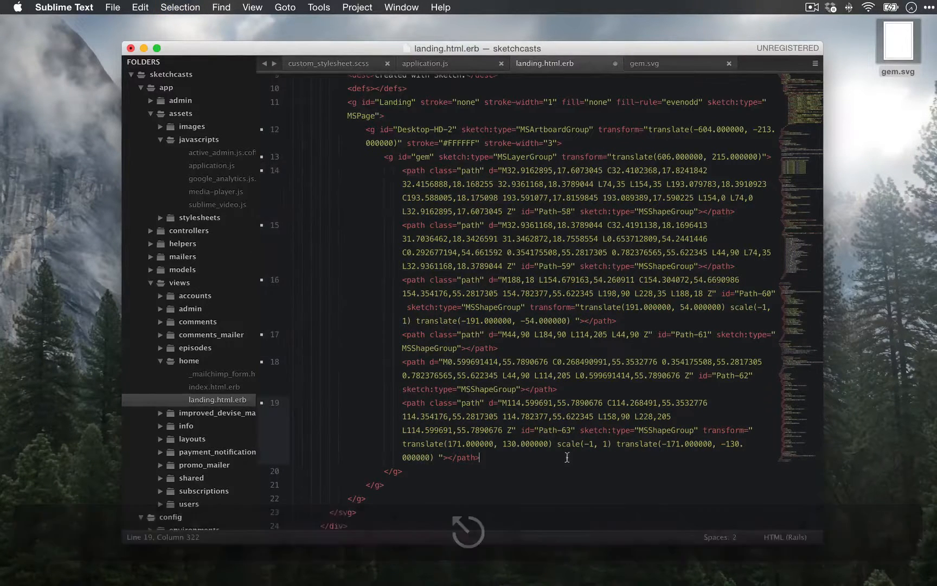
click(661, 67)
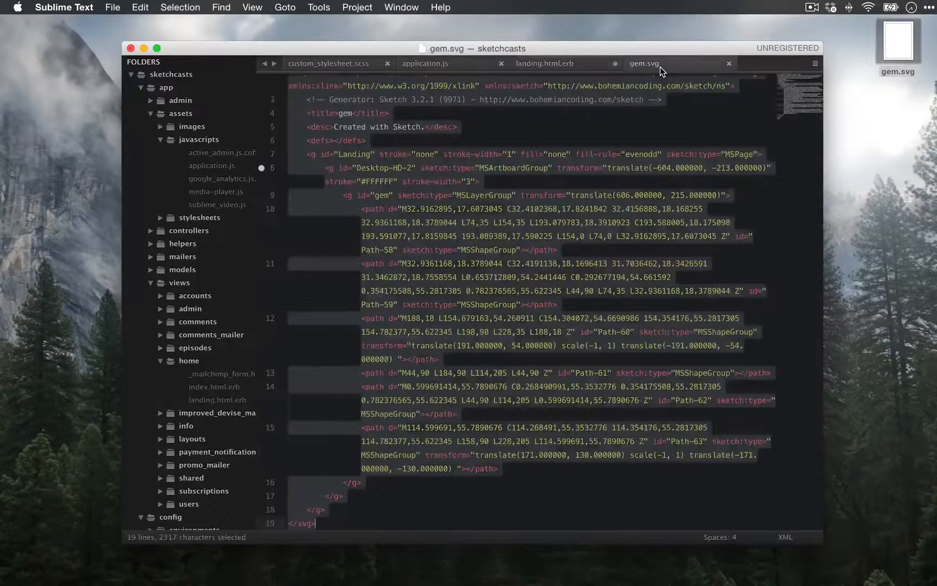
click(579, 69)
key(super+s)
Highlight the '.path' selector in application.js to compare it with the class given to the gem paths
click(463, 74)
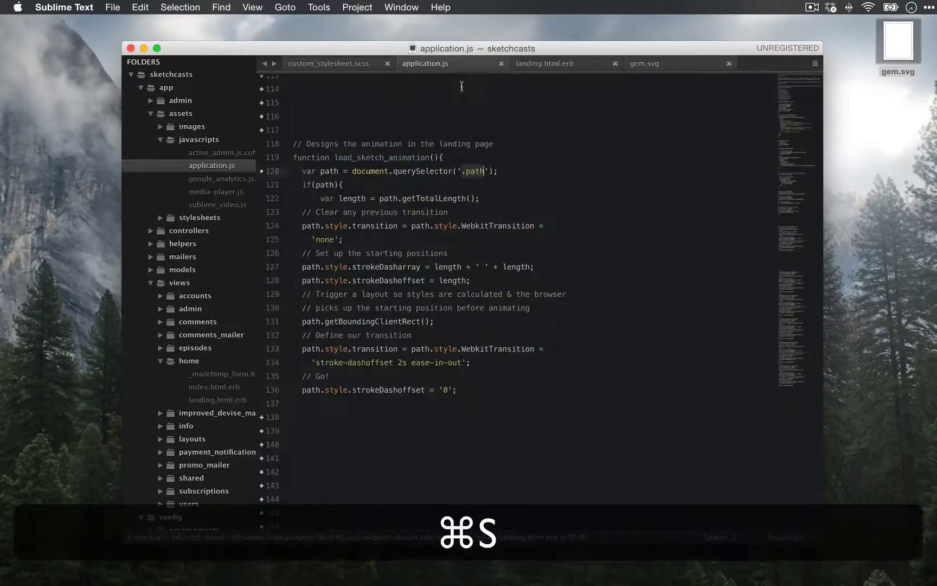
click(473, 172)
drag(457, 173, 479, 173)
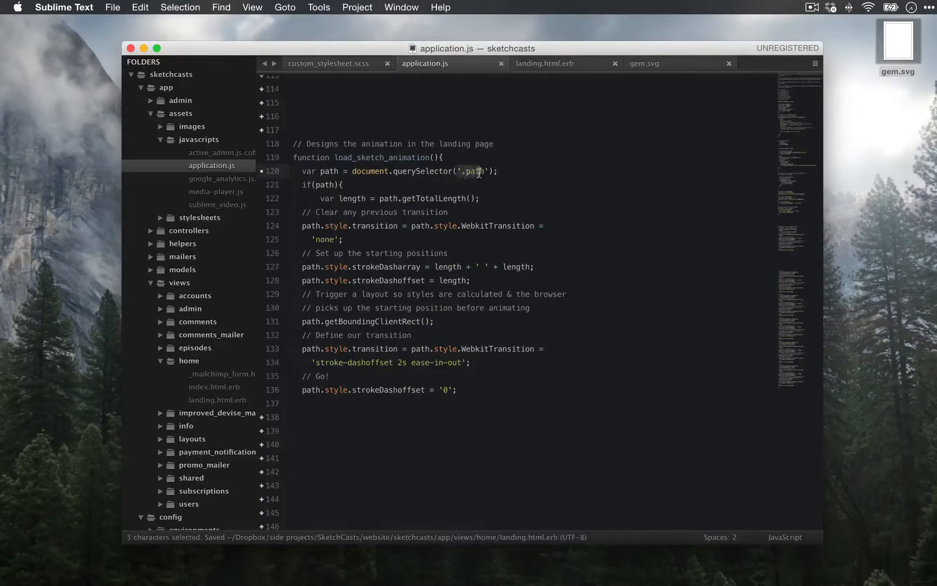
click(559, 218)
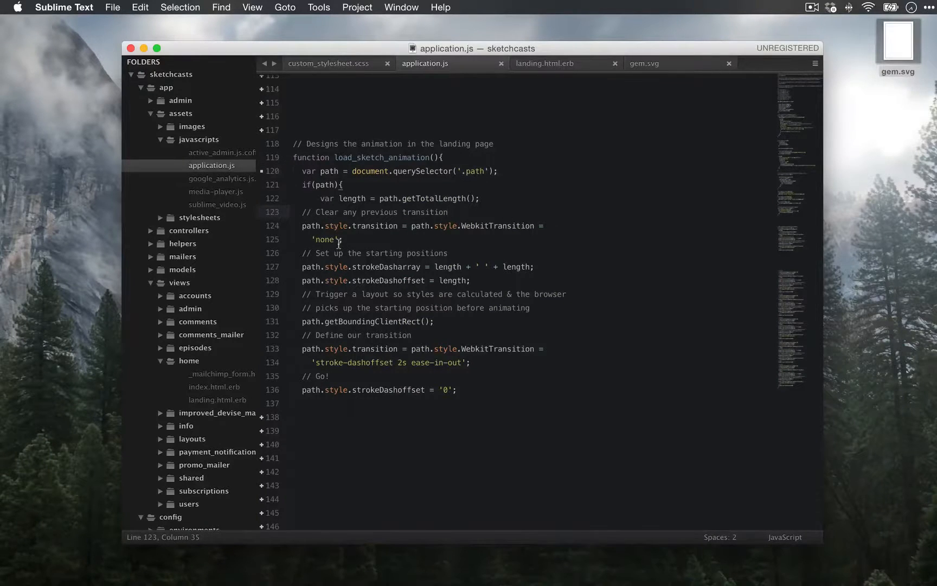
Save application.js, switch to Safari and reload the SketchCasts landing page to test the gem animation
scroll(570, 162, up, 2)
key(super+s)
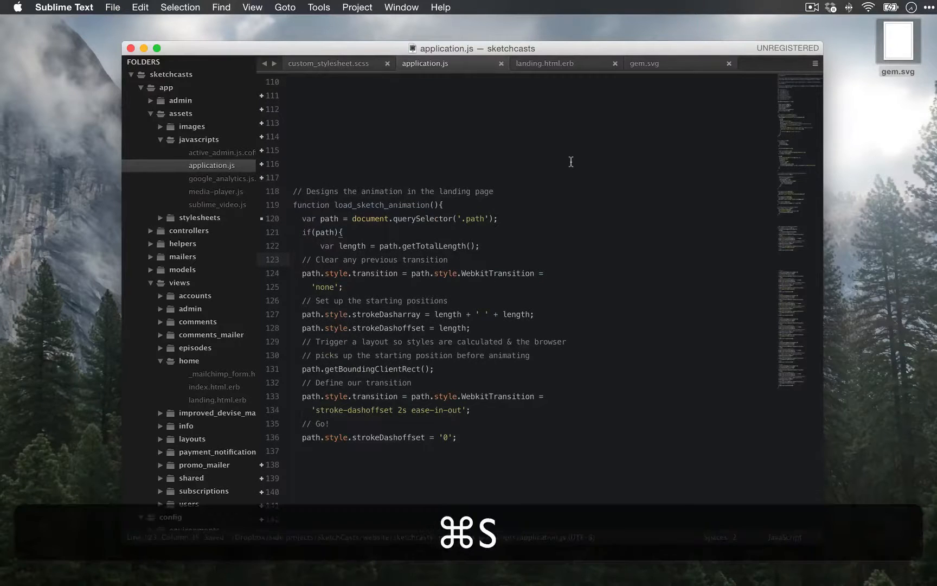
key(super+Tab)
key(super+r)
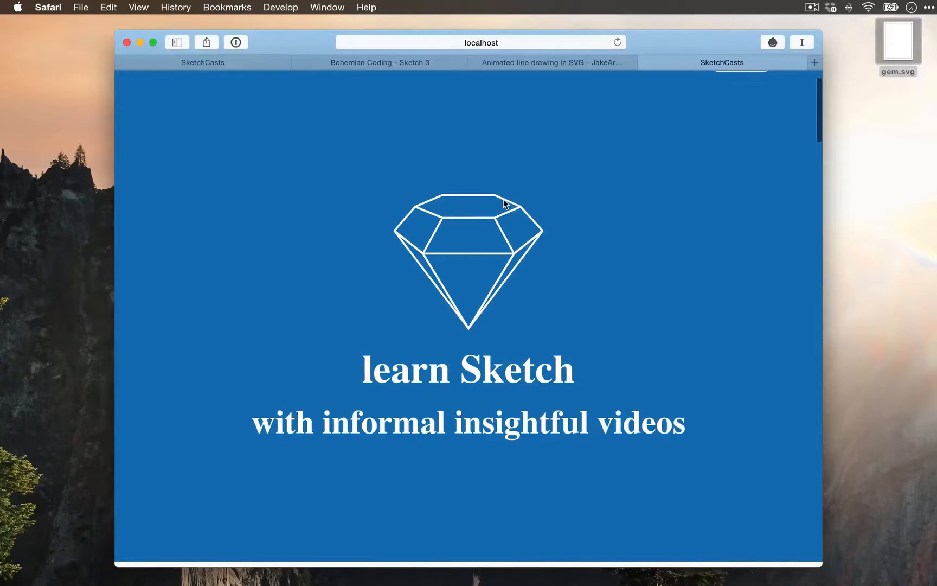
Back in Sublime Text, change the load_sketch_animation selector to '.path-1' and save application.js
key(super+Tab)
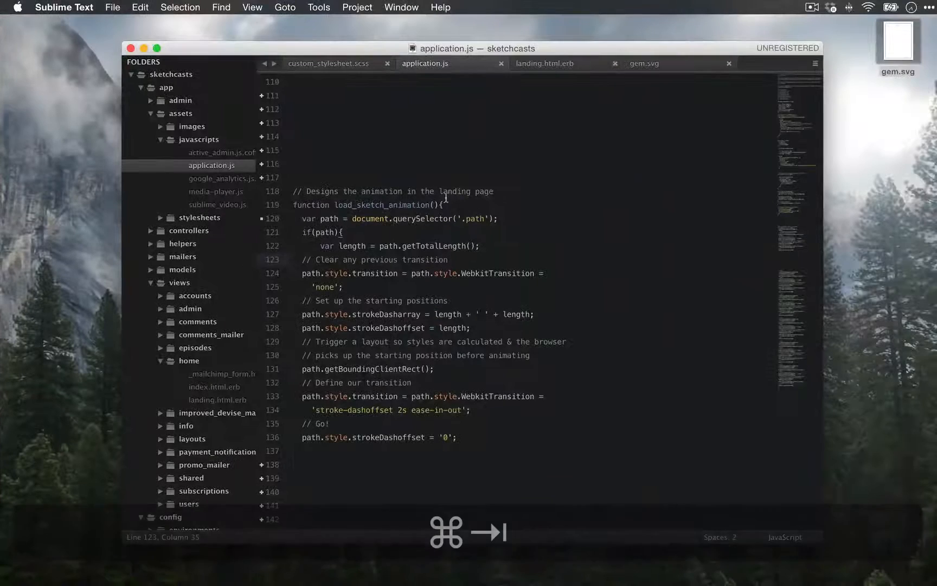
double_click(475, 218)
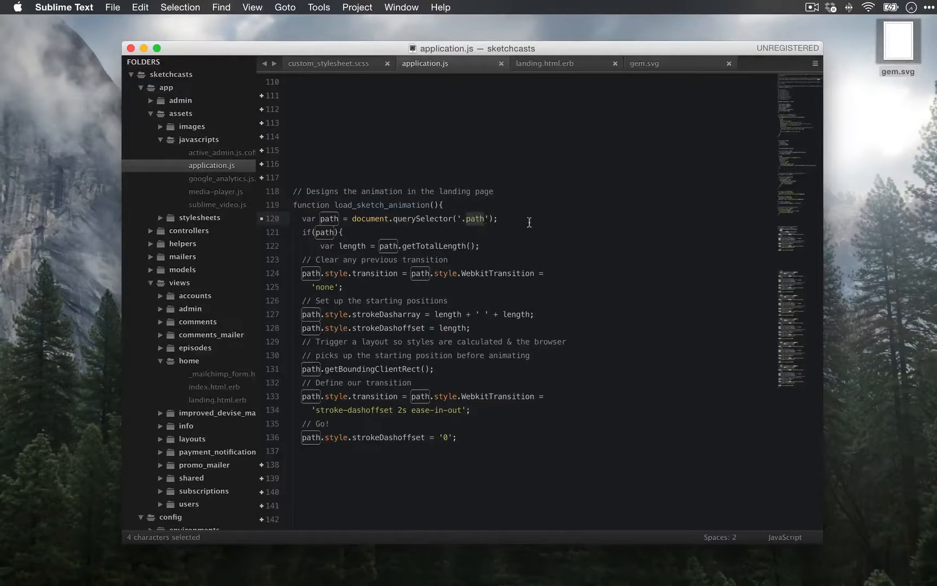
click(529, 223)
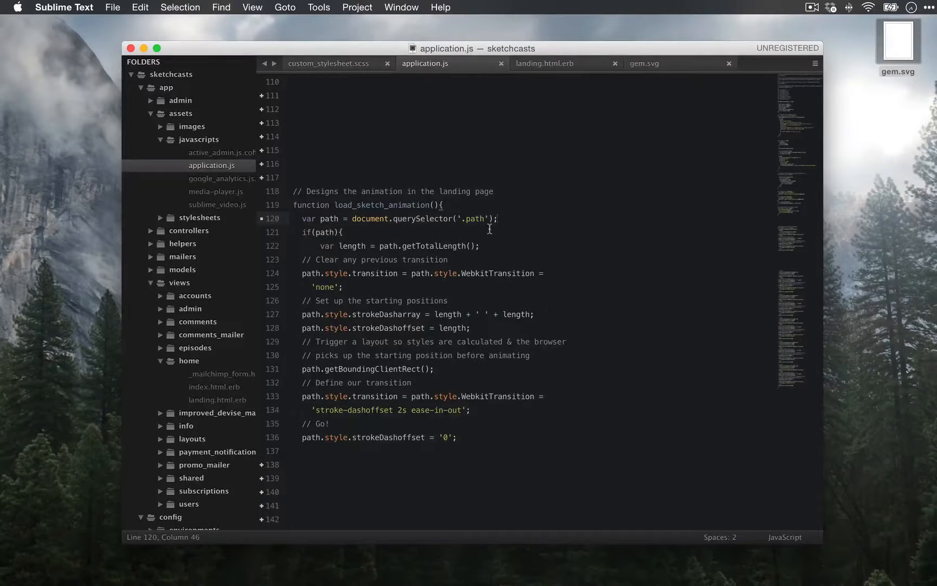
key(super+Tab)
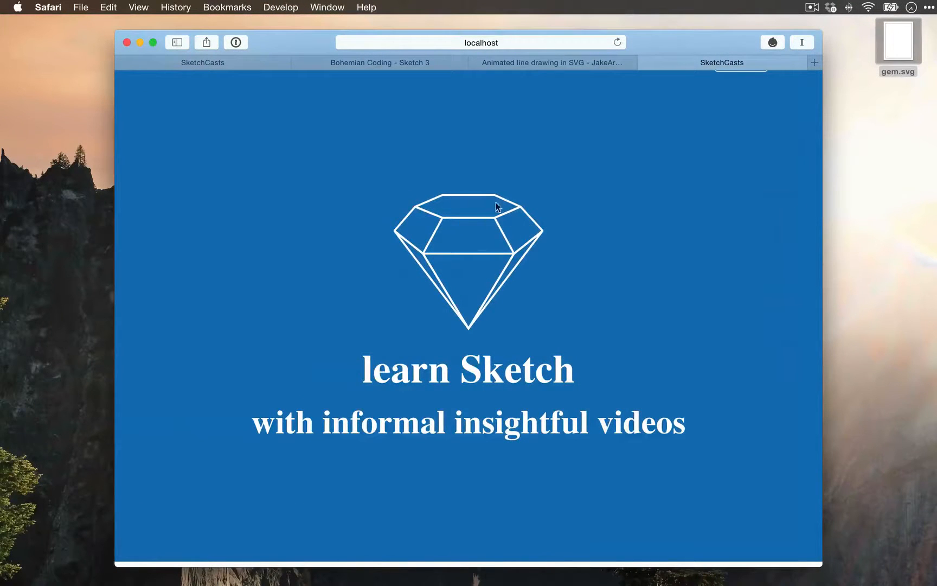
key(super+Tab)
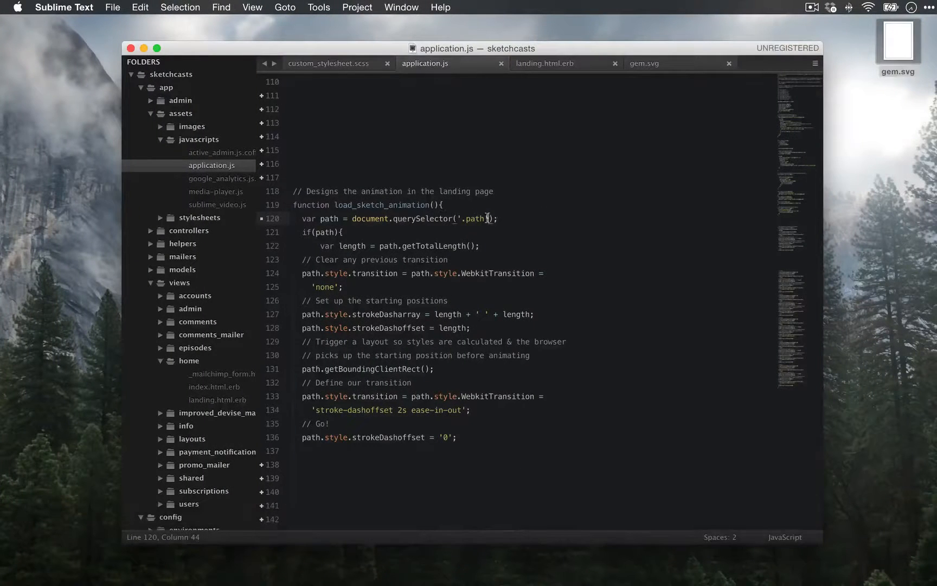
text(1)
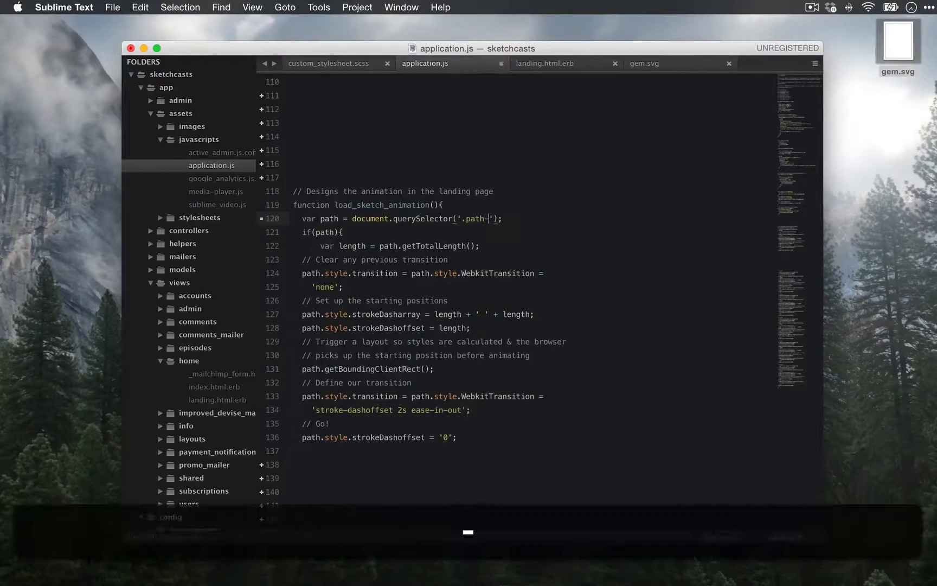
key(super+s)
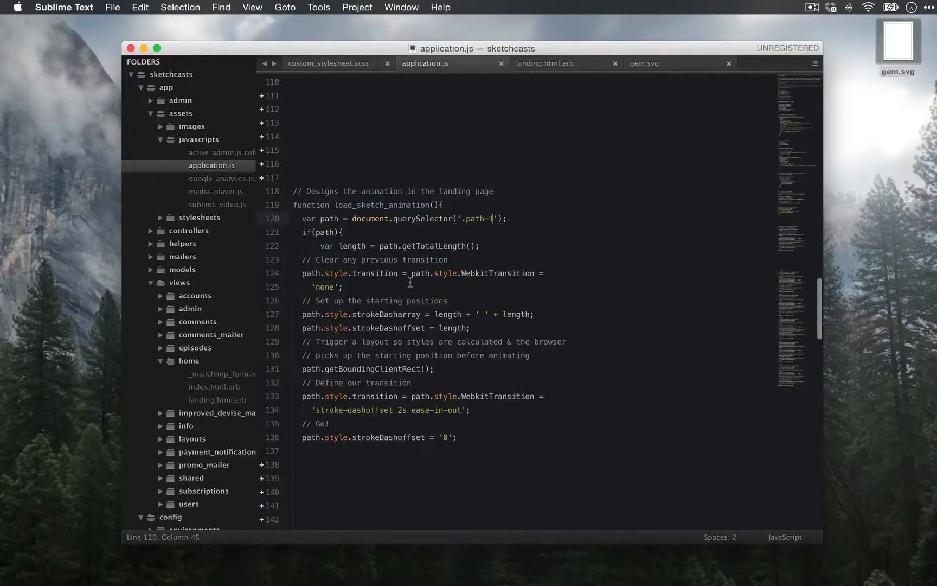
Examine the repeated animation blocks for Path 2 to Path 6 and their selectors in application.js
scroll(410, 282, down, 12)
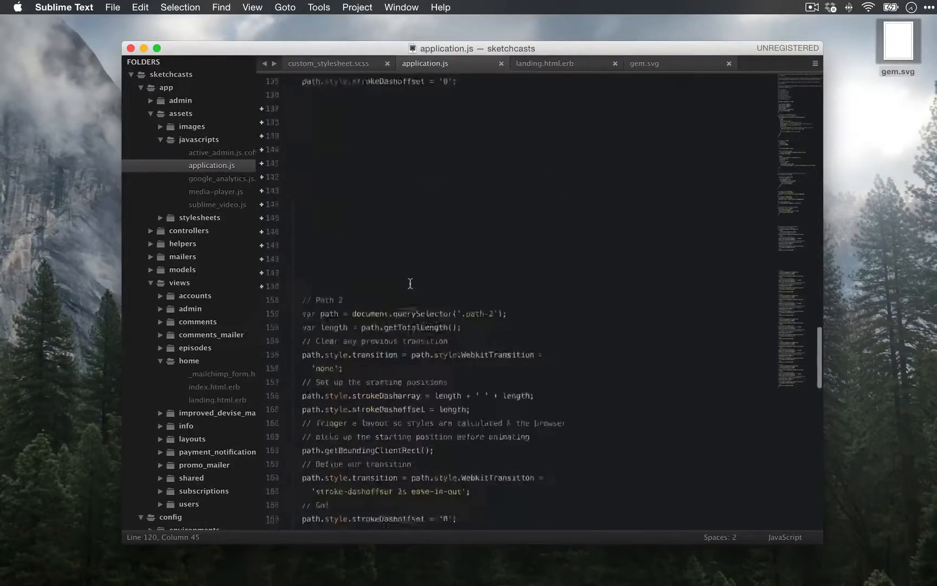
scroll(410, 283, down, 13)
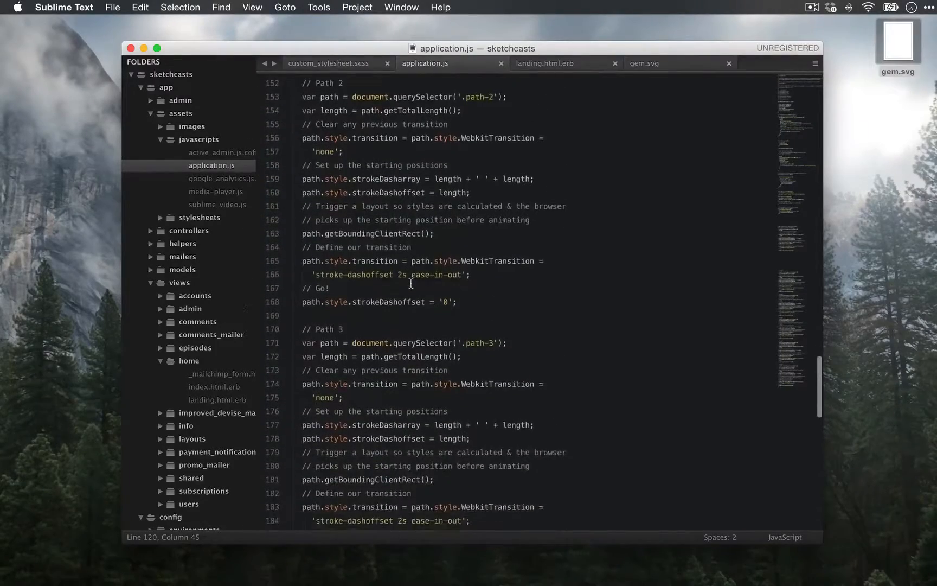
scroll(411, 283, down, 10)
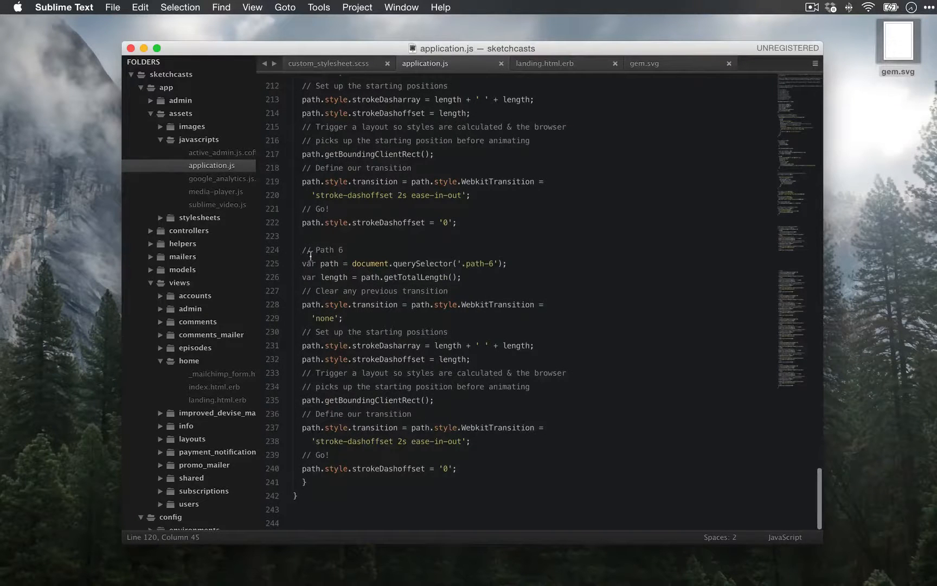
drag(304, 263, 489, 479)
click(489, 479)
click(490, 264)
scroll(493, 264, up, 14)
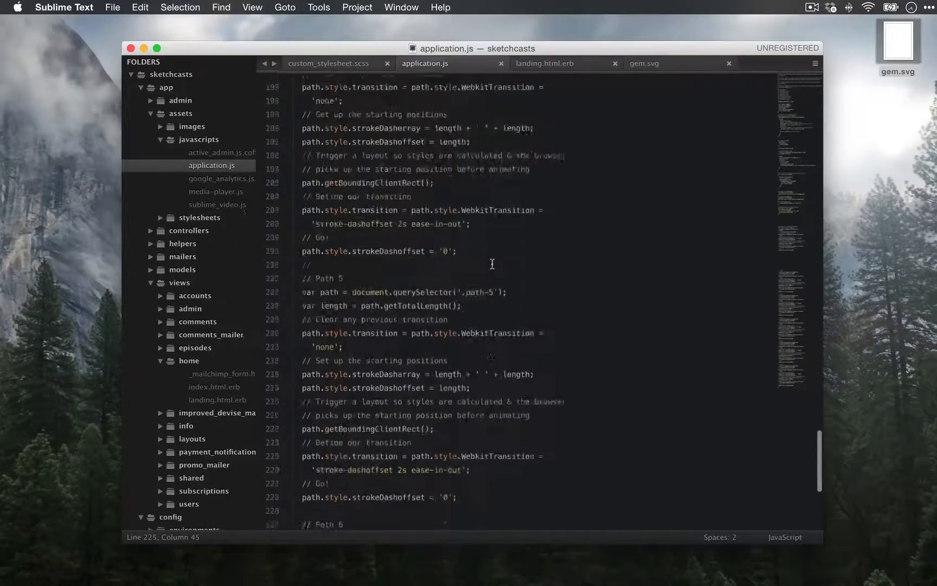
In landing.html.erb, change the classes of Path-58, Path-59, Path-60 and Path-61 to path-1, path-2, path-3 and path-4
click(583, 66)
scroll(484, 271, up, 3)
scroll(471, 263, down, 4)
click(480, 141)
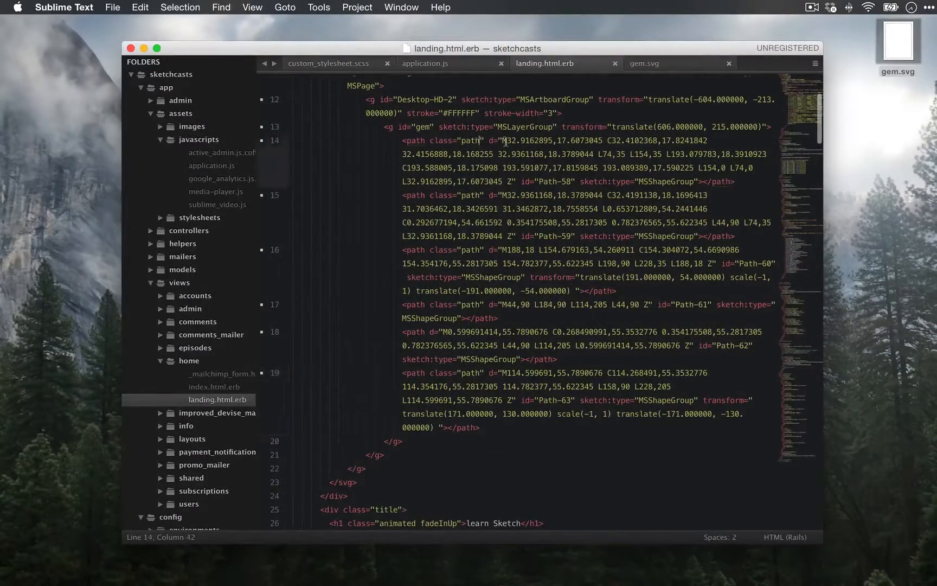
text(-1)
key(Down)
key(Left)
text(-2)
key(Down)
key(Left)
text(-3)
key(Down)
key(Left)
text(-4)
Add class="path-5" to Path-62, change the class of Path-63 to path-6, and save landing.html.erb
key(Down)
key(alt+Left)
text(class="path-5")
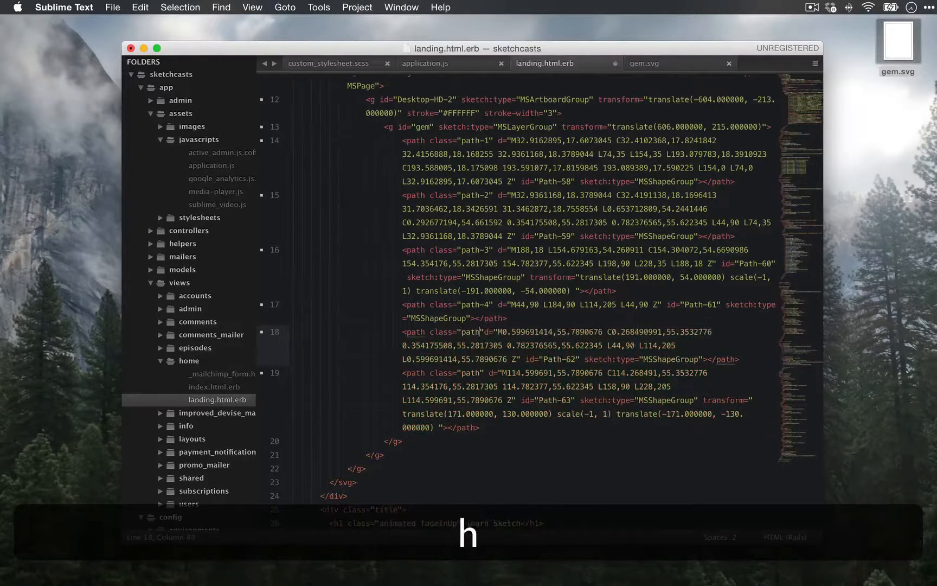
key(Down)
key(Left)
key(Left)
key(Left)
key(Left)
text(-6)
key(super+s)
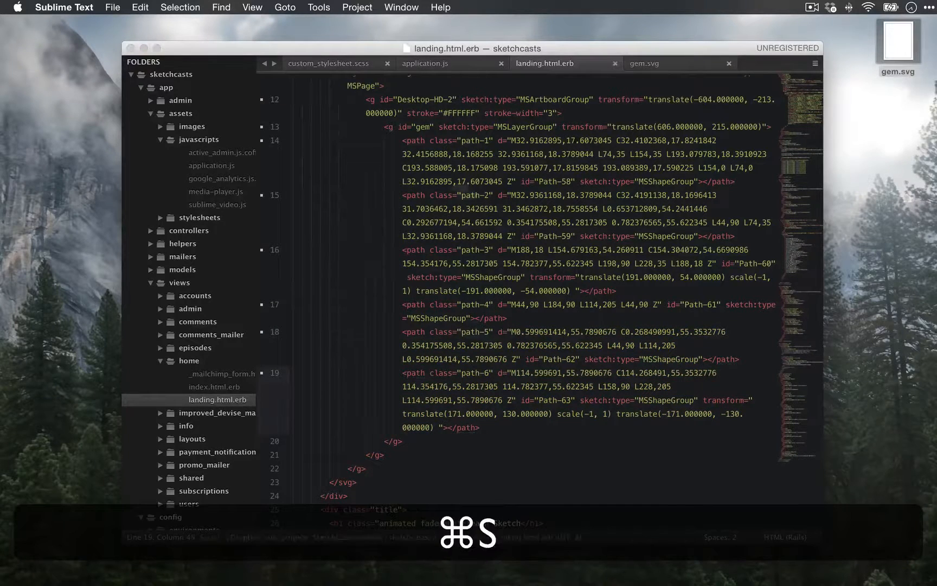
key(super+Escape)
key(super+s)
Close the gem.svg file and bring up application.js
click(639, 64)
click(449, 64)
click(729, 64)
Set the stroke-dashoffset transition duration in the Path 3 block to 4s and save application.js
scroll(479, 180, down, 1)
scroll(479, 180, down, 5)
scroll(477, 182, up, 5)
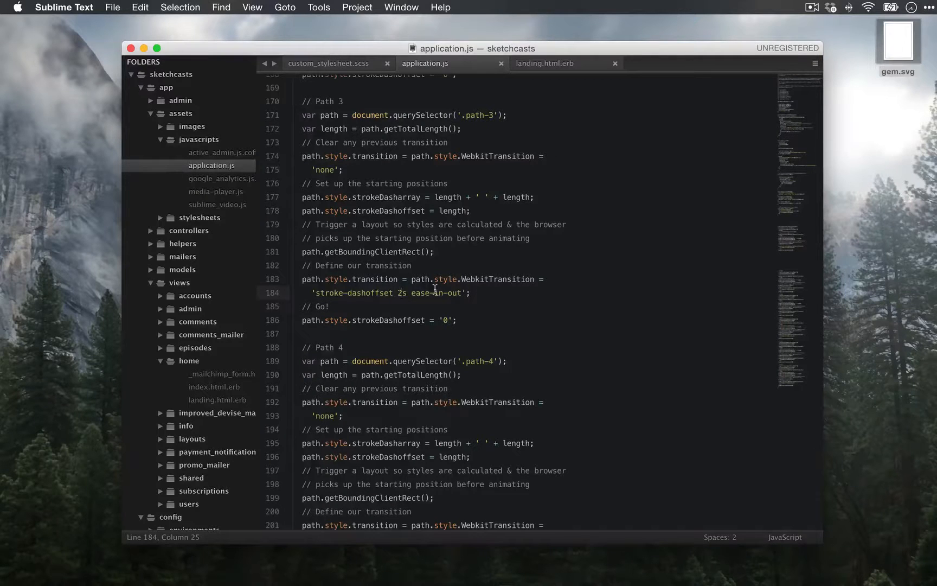
key(BackSpace)
text(4)
key(super+s)
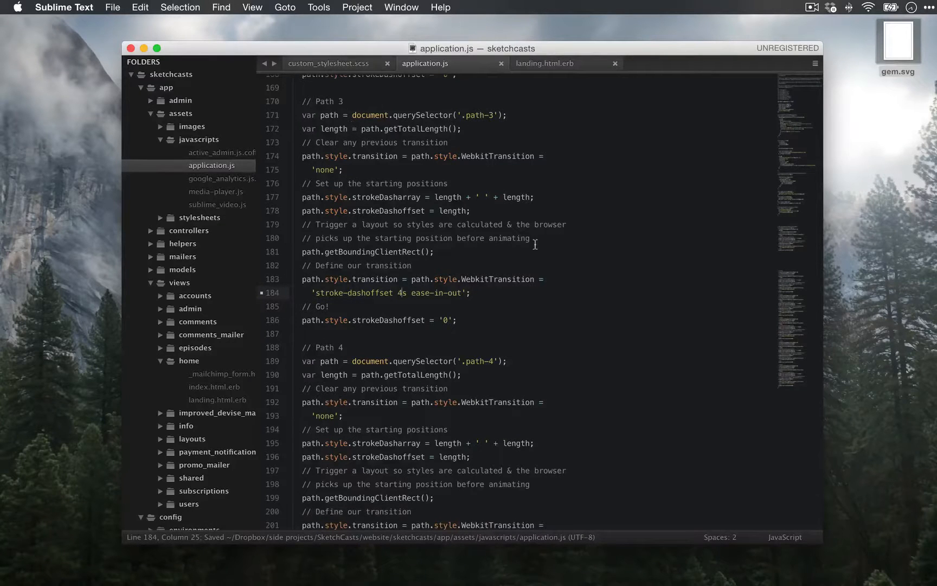
Switch to Safari and reload the landing page twice to watch the gem's line drawing animation
key(super+Tab)
key(super+r)
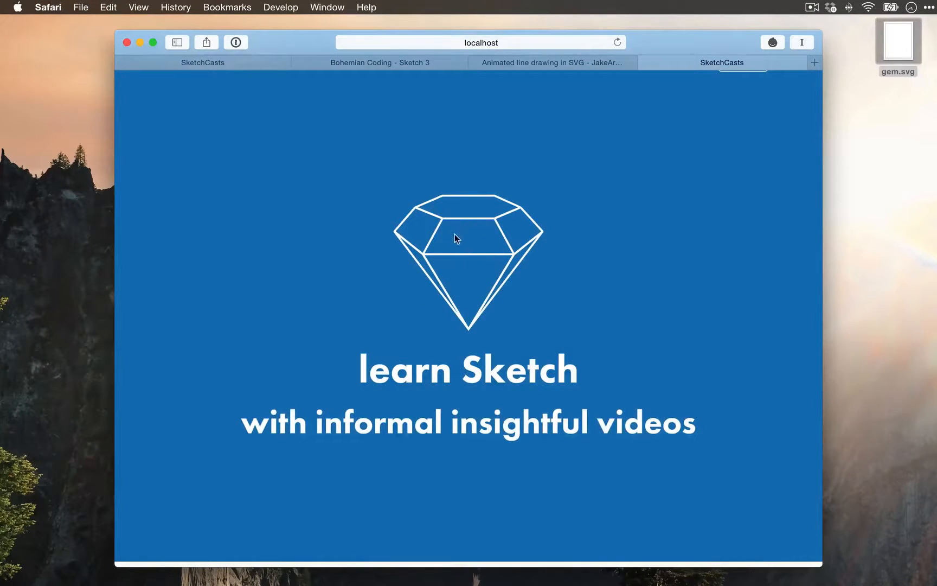
key(super+r)
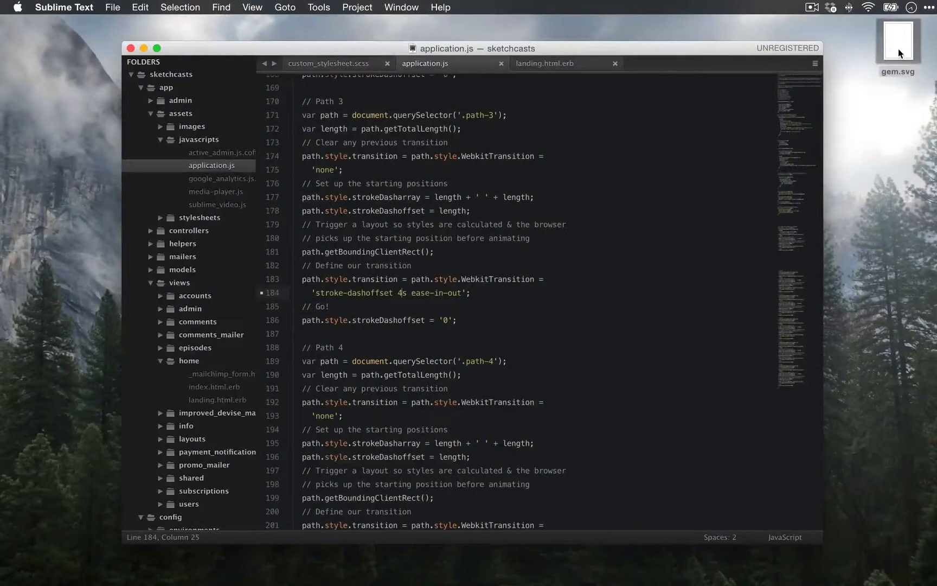
Return to Sublime Text and review each gem path element, path-1 to path-6, in landing.html.erb
click(899, 53)
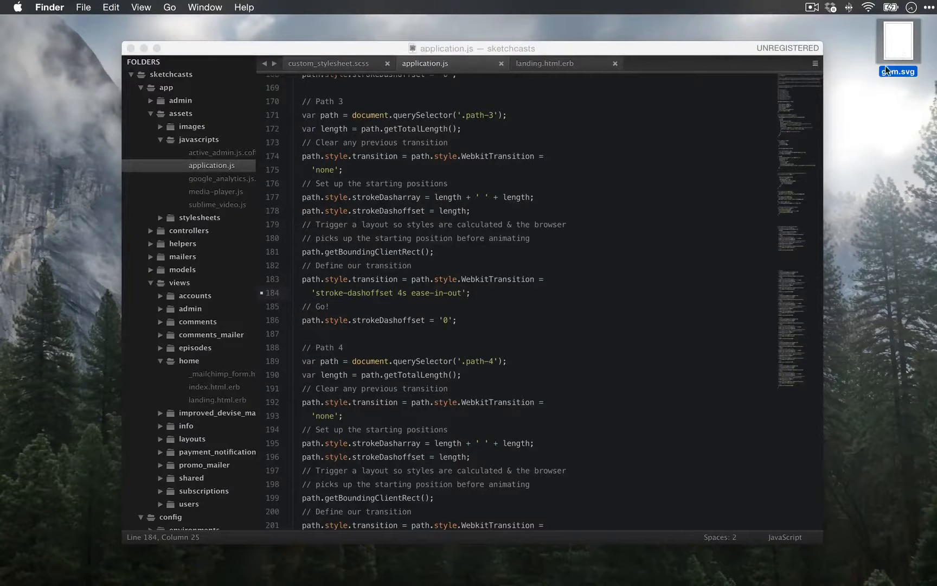
click(547, 65)
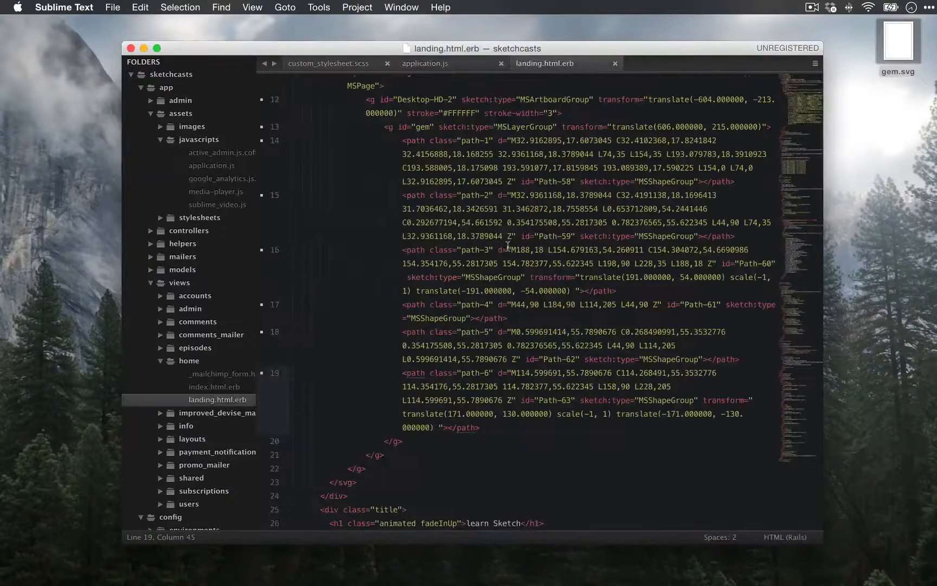
scroll(422, 418, up, 5)
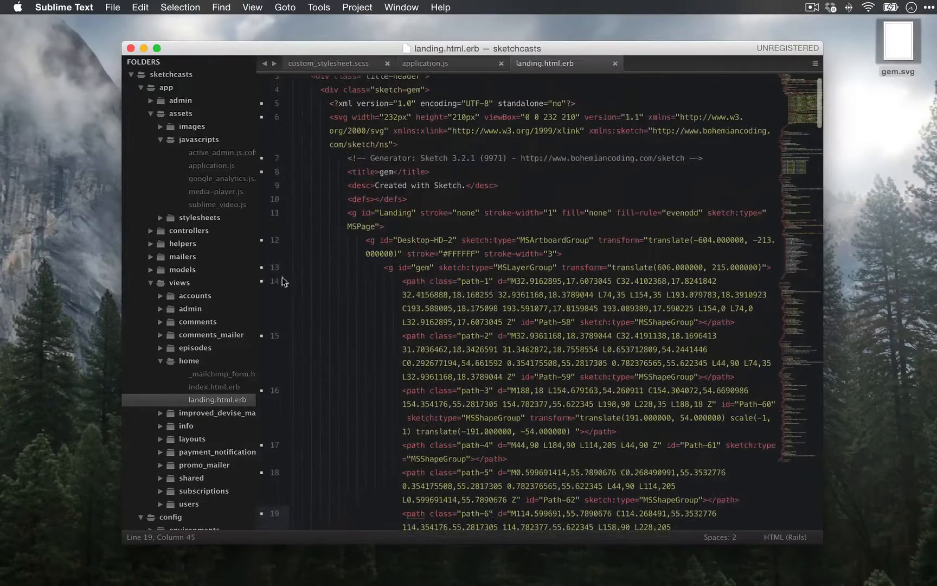
scroll(397, 425, down, 5)
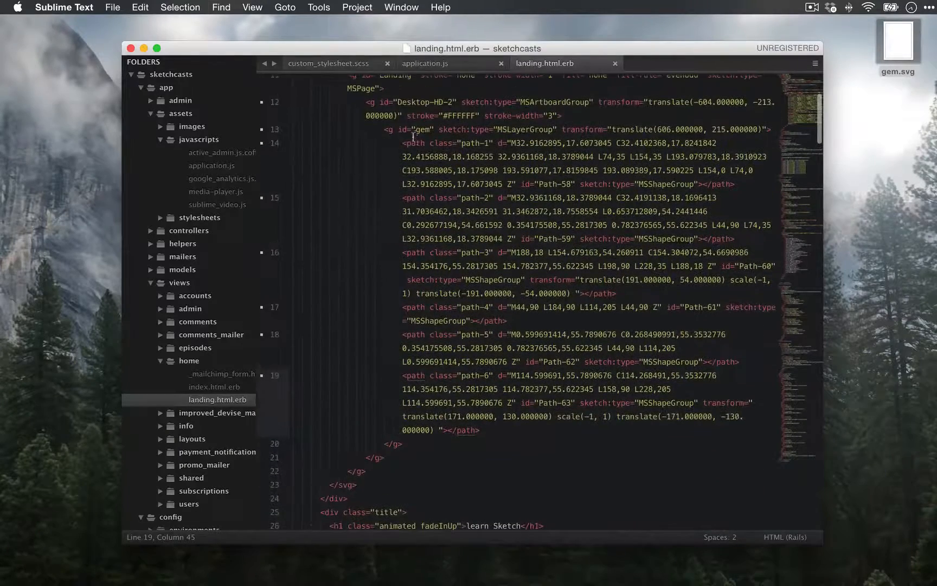
click(414, 142)
click(413, 198)
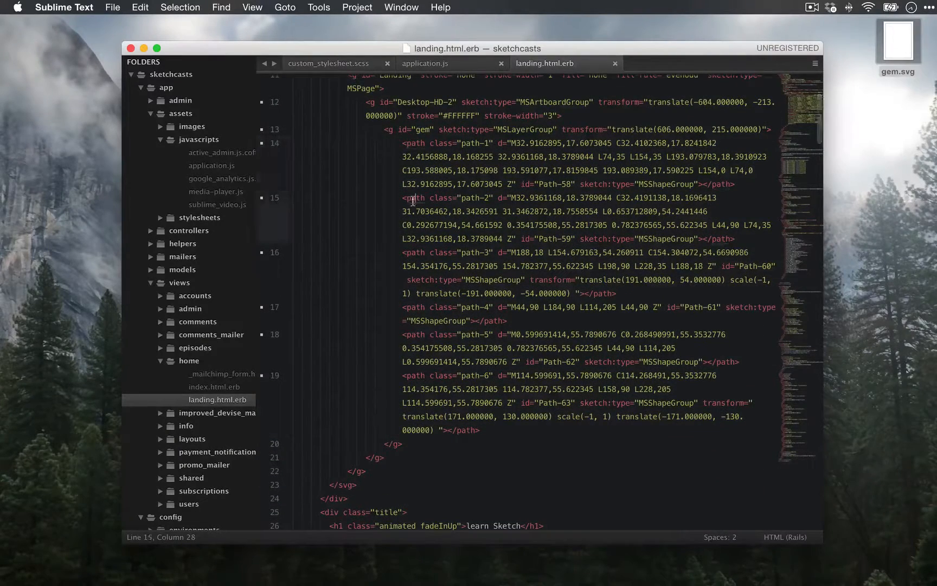
click(411, 253)
click(414, 307)
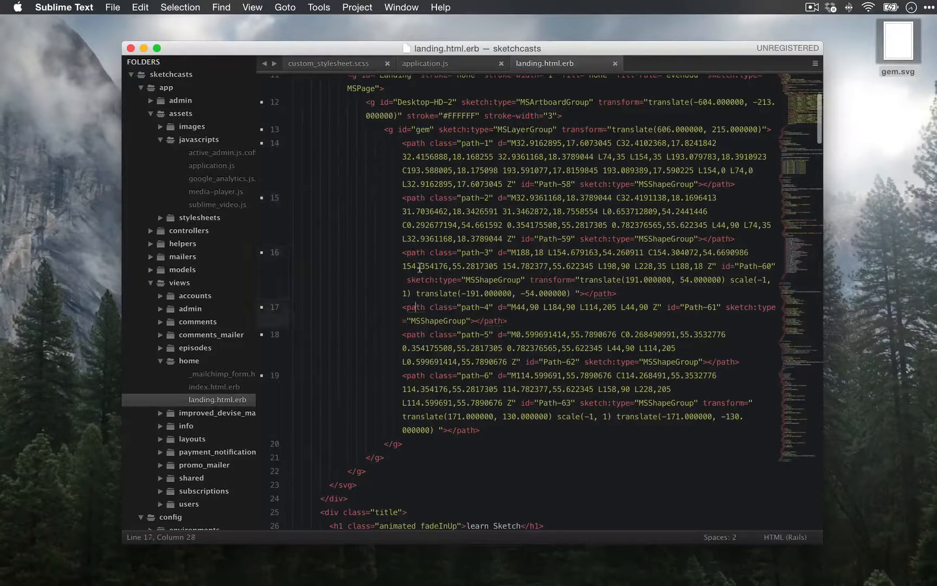
click(417, 334)
click(415, 375)
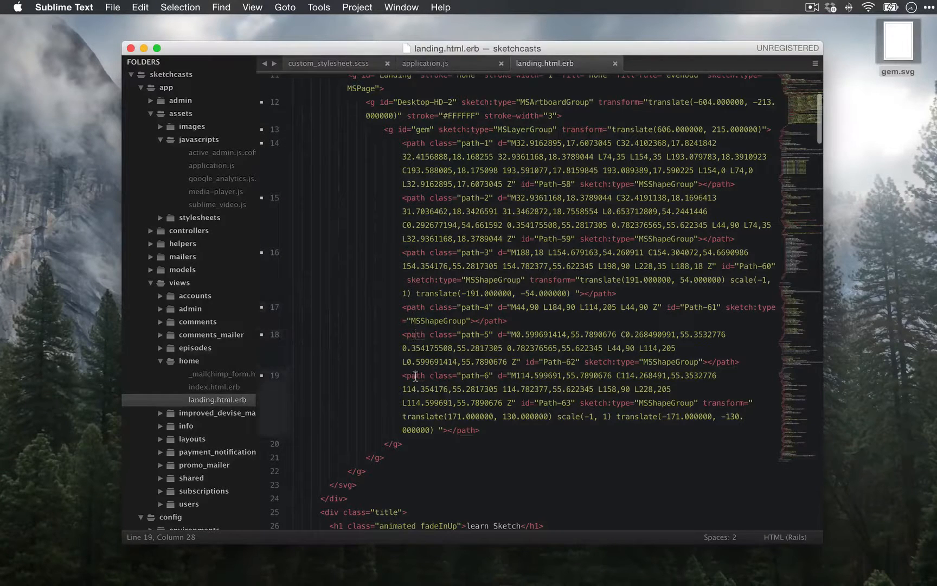
click(415, 347)
click(416, 307)
click(417, 281)
click(462, 307)
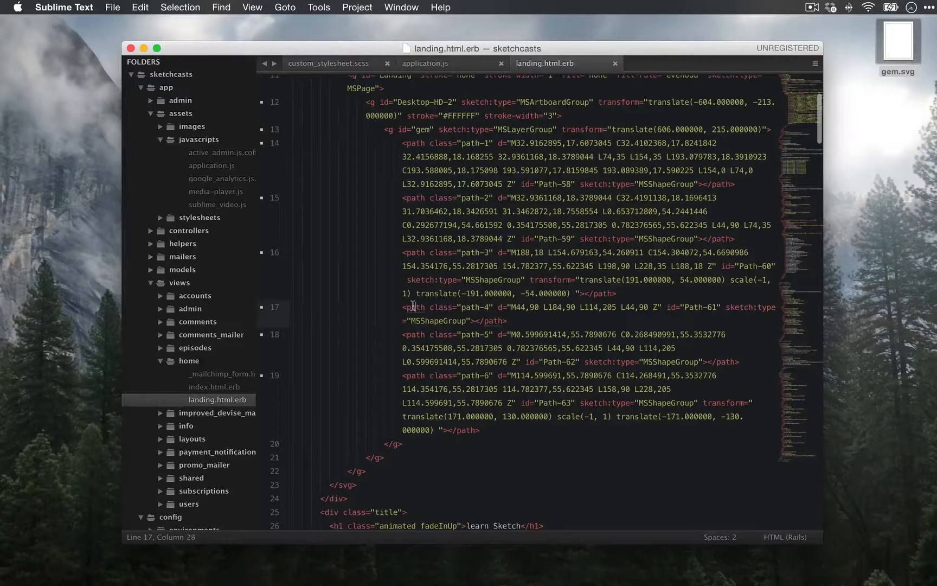
Examine the Path 3 animation block in application.js, highlighting its code and the path-3 name and number in its selector
click(469, 66)
scroll(410, 201, up, 2)
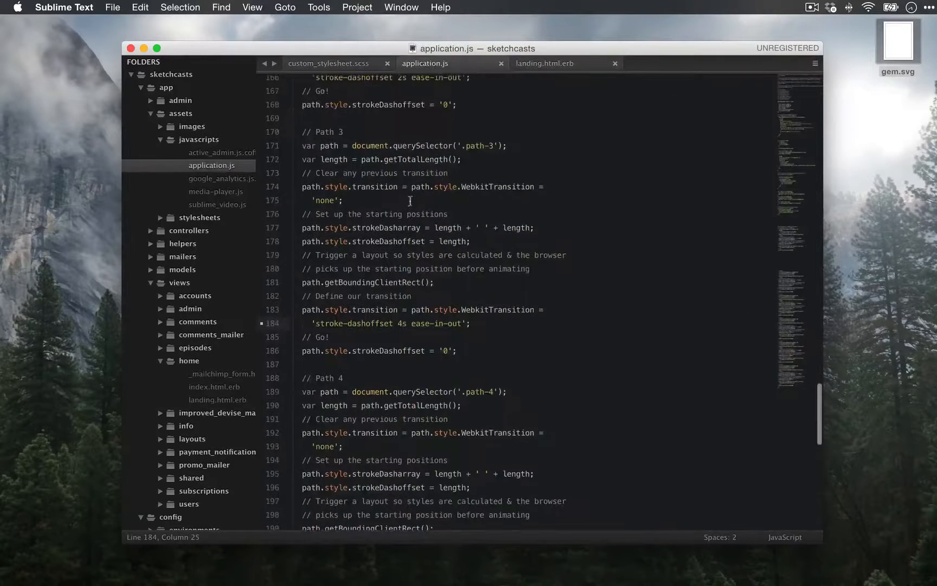
drag(467, 354, 305, 186)
click(302, 158)
double_click(475, 146)
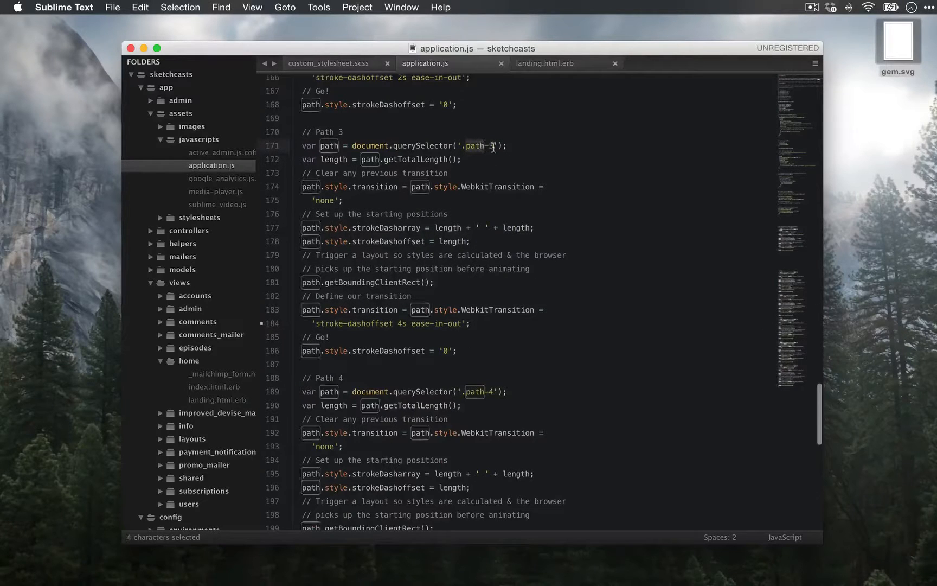
shift+click(493, 145)
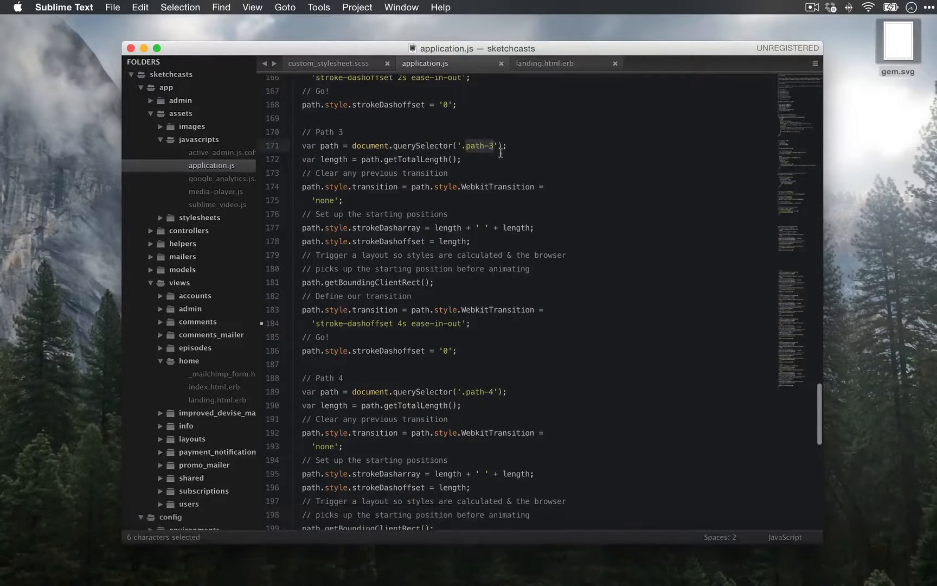
double_click(490, 145)
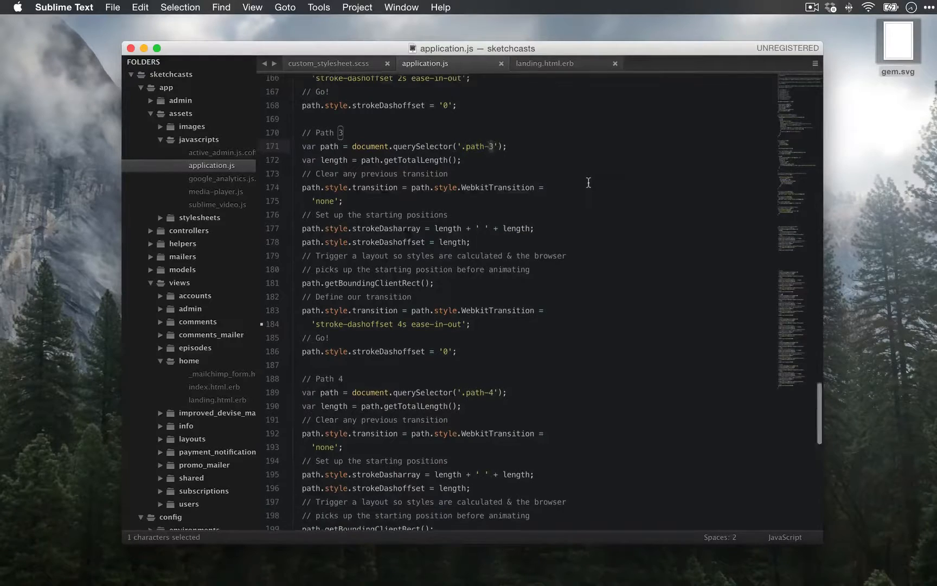